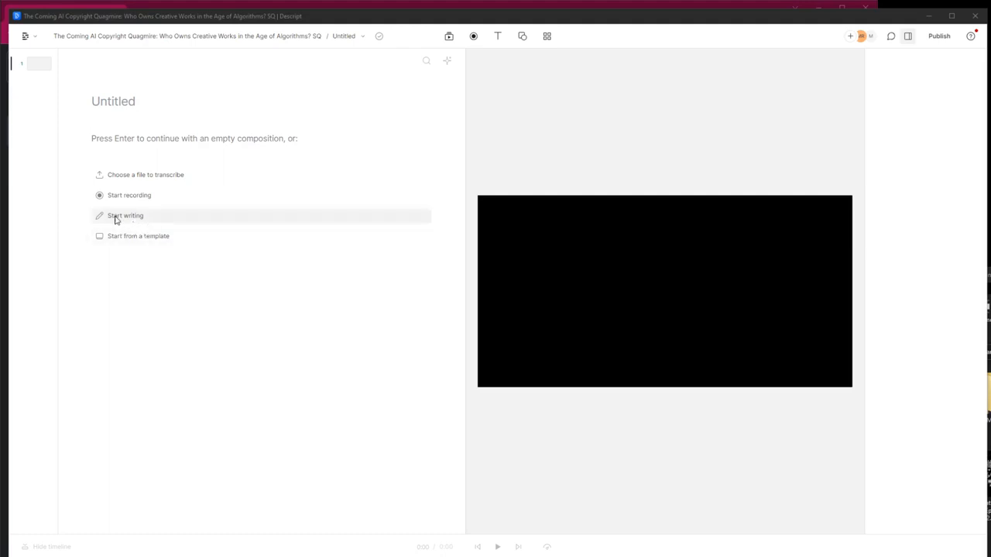
- Start a written composition titled "The Coming AI Copyright Quagmire: Who Owns Creative Works in the Age of Algorithms?"
left_click(136, 218)
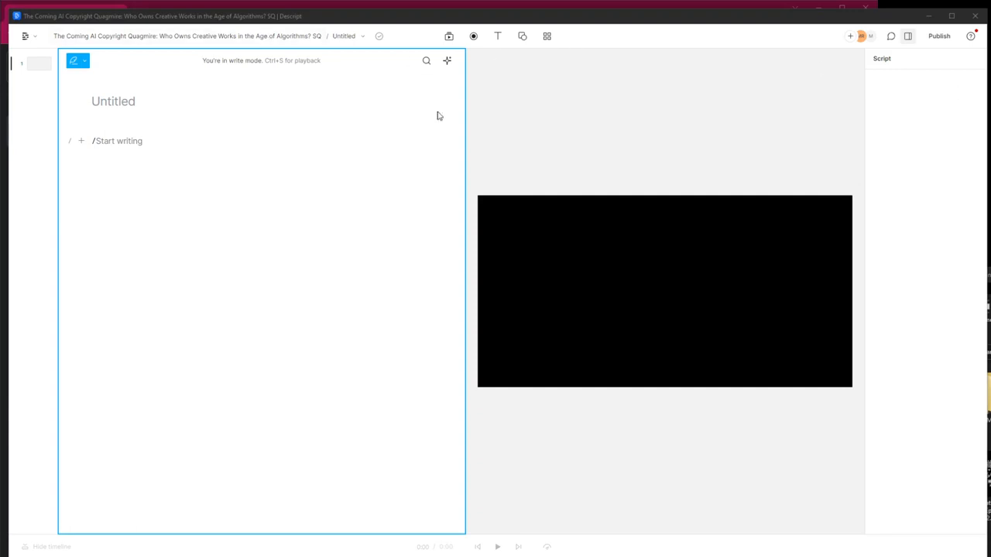
left_click(115, 100)
type("The Coming AI Copyright Quagmire: Who Owns Creative Works in the Age of Algorithms?")
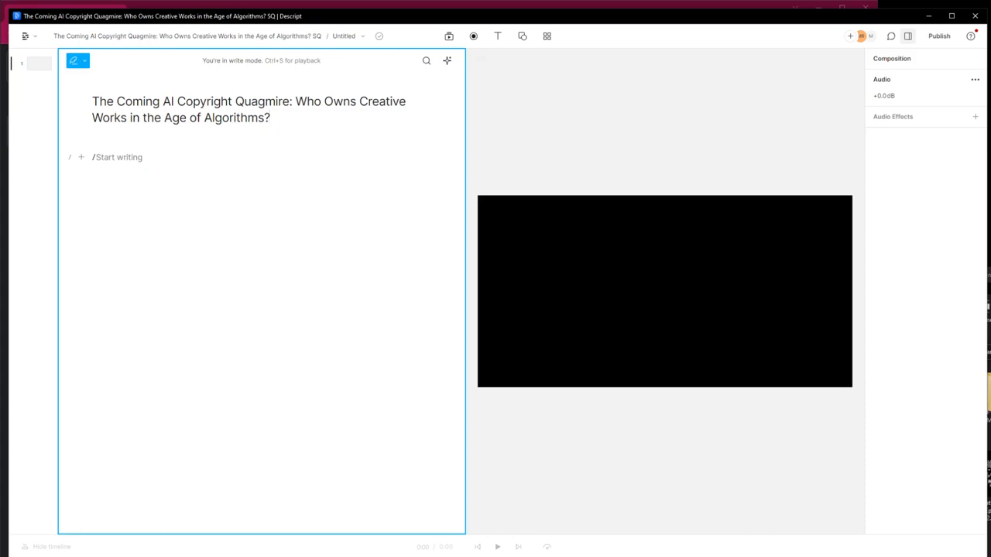
- Paste the copied AI copyright article into the composition's script body and look through the text
key("alt+Tab")
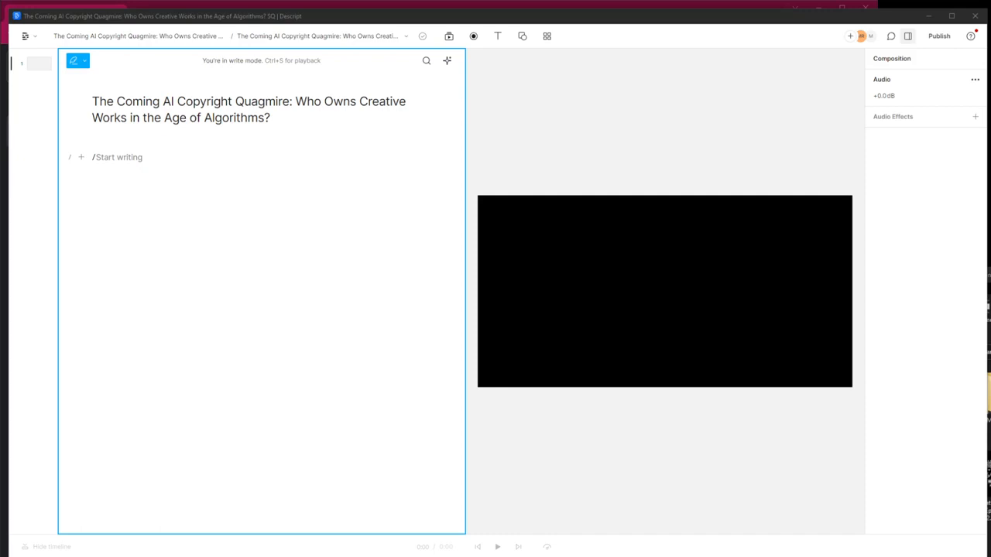
left_click(99, 158)
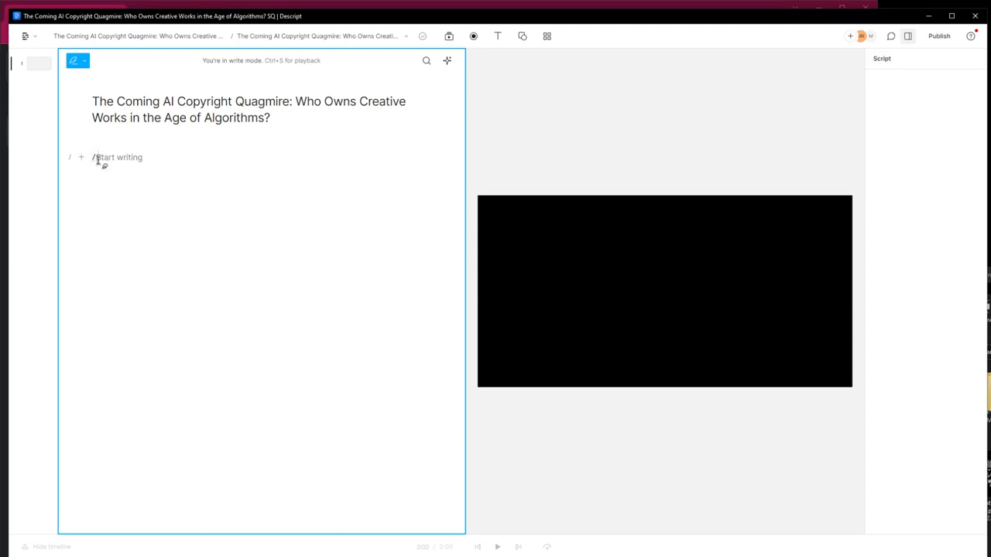
key("ctrl+v")
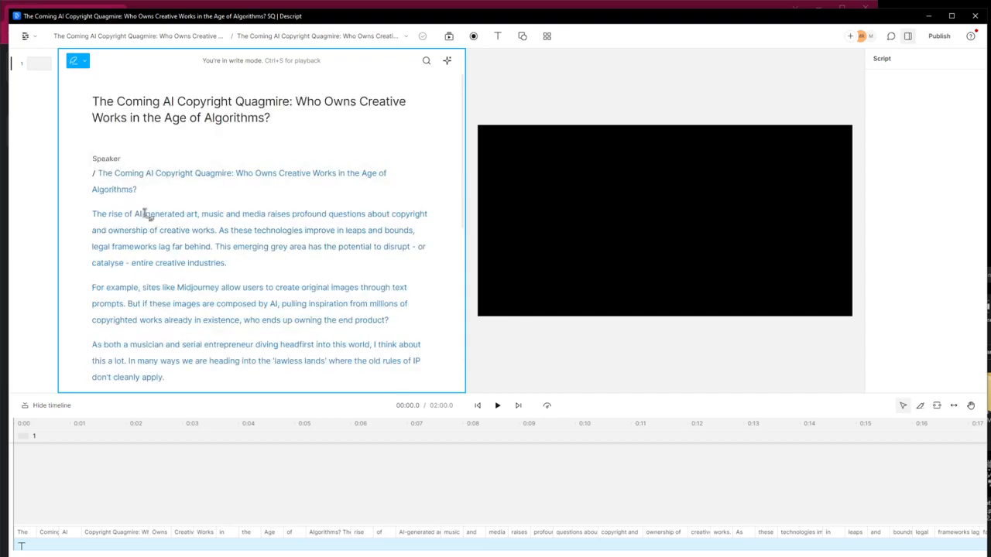
scroll(164, 209, "down", 5)
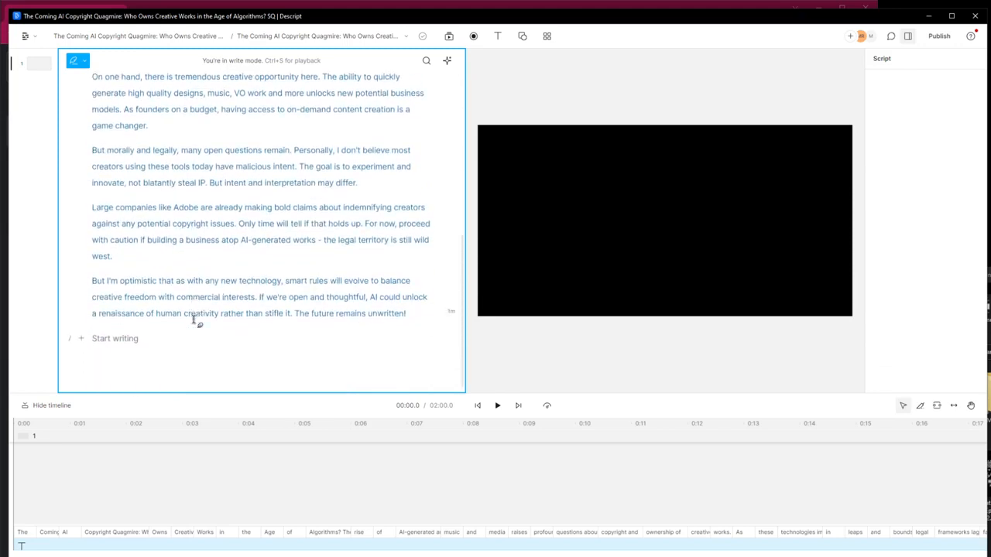
scroll(194, 317, "up", 10)
scroll(205, 290, "up", 1)
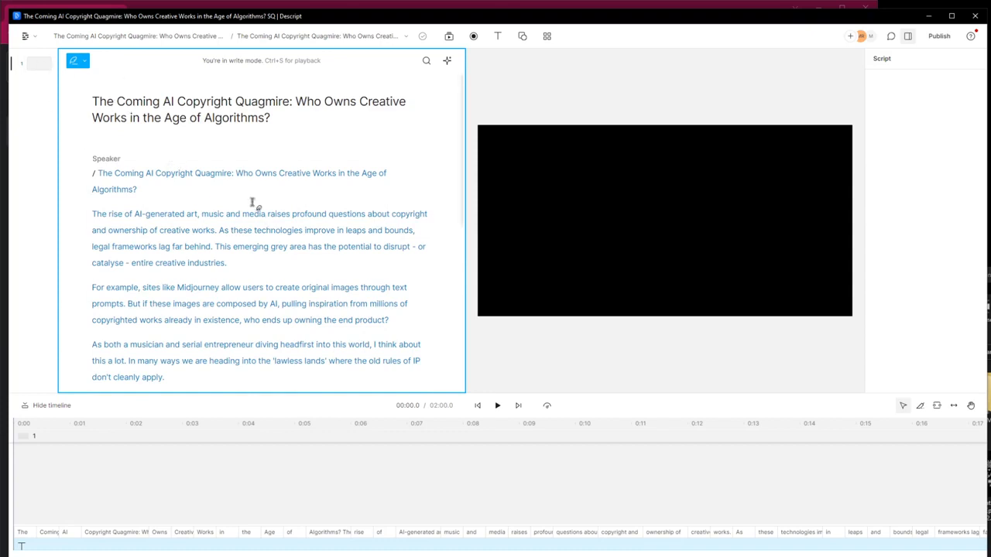
- Assign the custom voice that offers Advertising and Super excited styles to the script's speaker label and play the opening narration
left_click(107, 160)
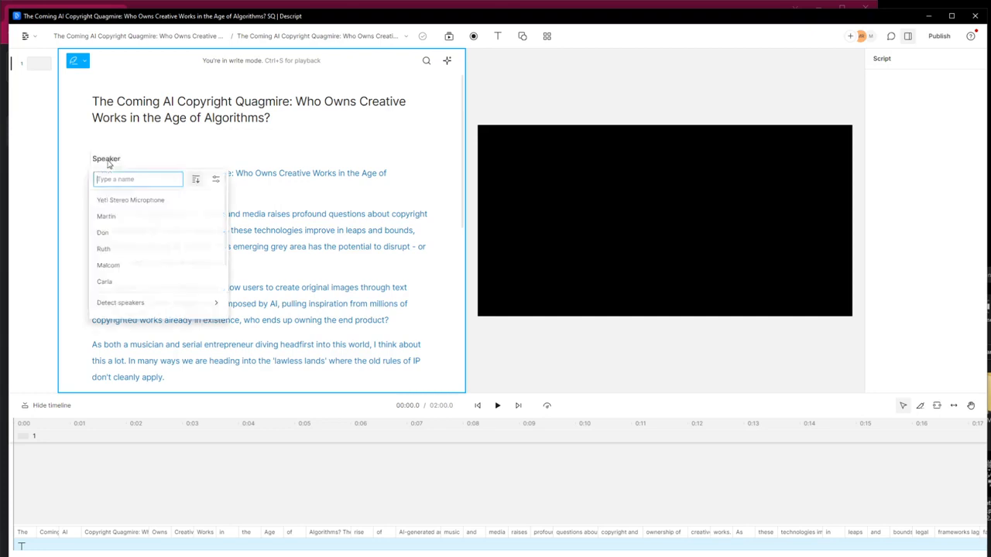
mouse_move(150, 220)
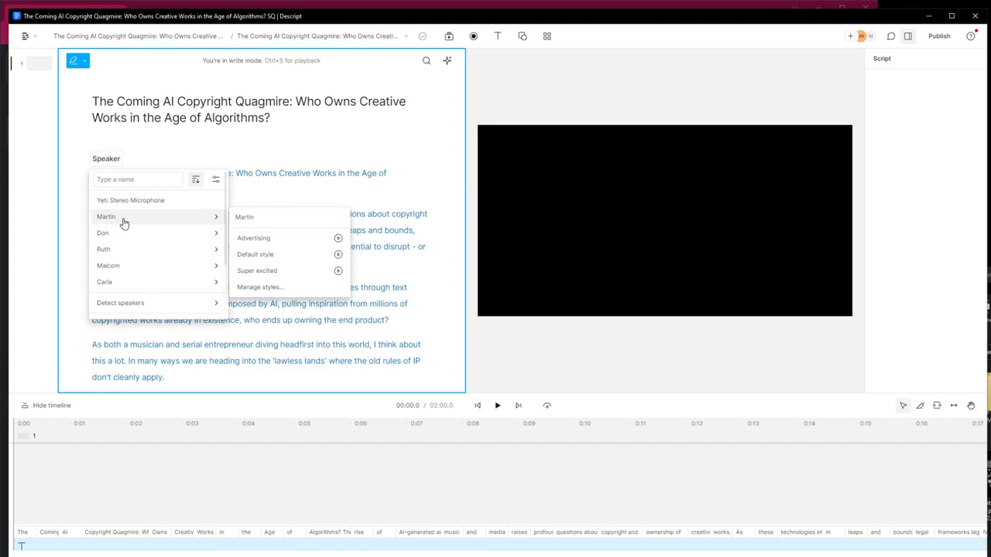
left_click(123, 223)
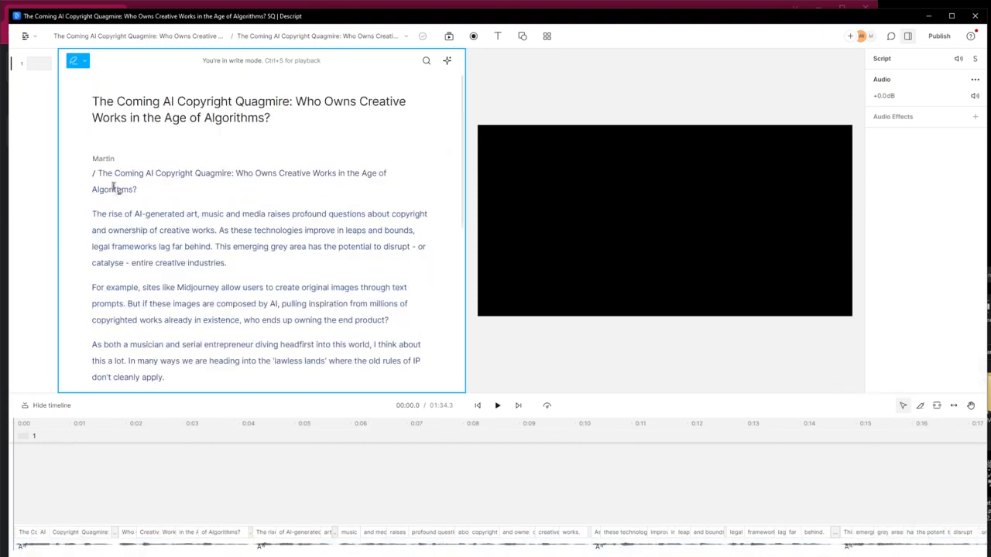
left_click(101, 171)
left_click(498, 407)
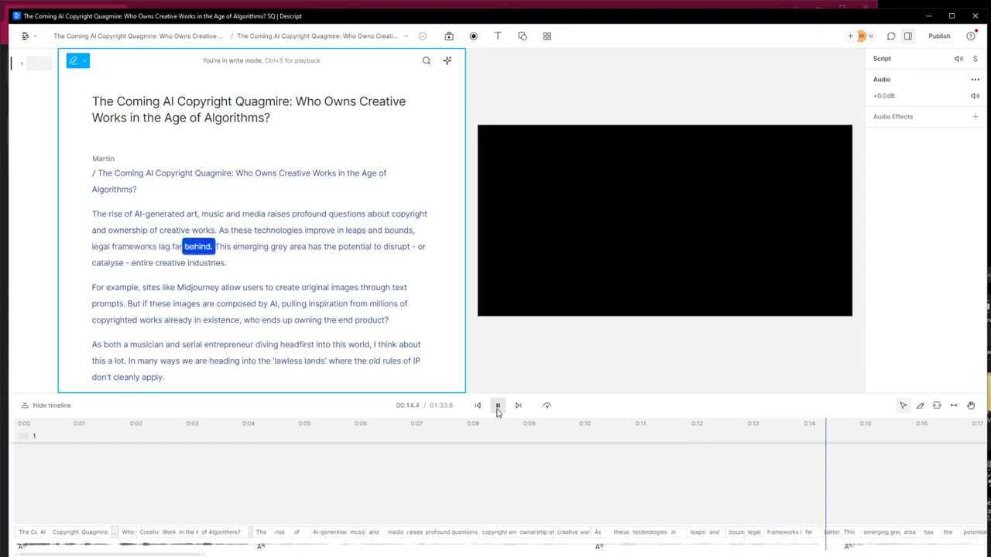
left_click(497, 410)
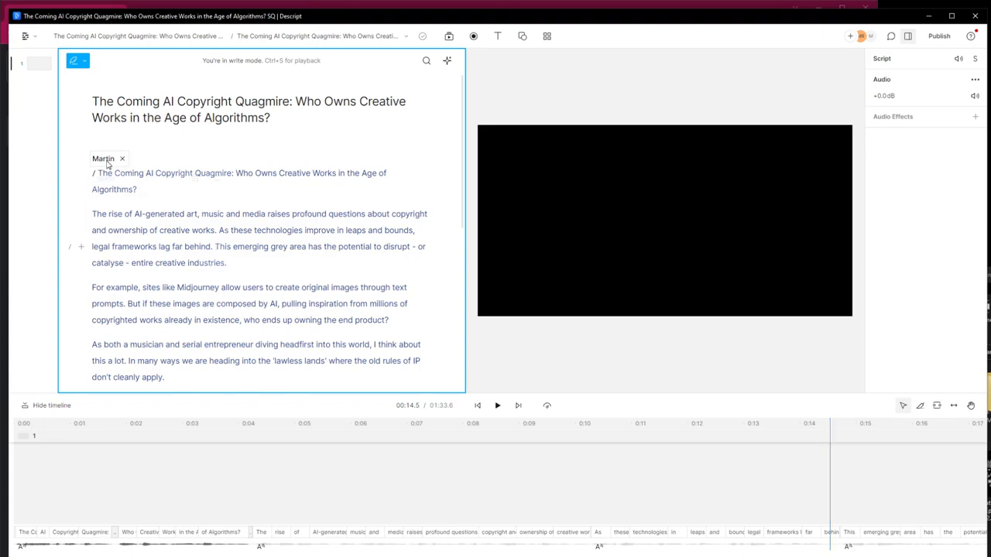
- Switch the speaker's voice style to Super excited and play the narration from the beginning
left_click(104, 160)
mouse_move(199, 204)
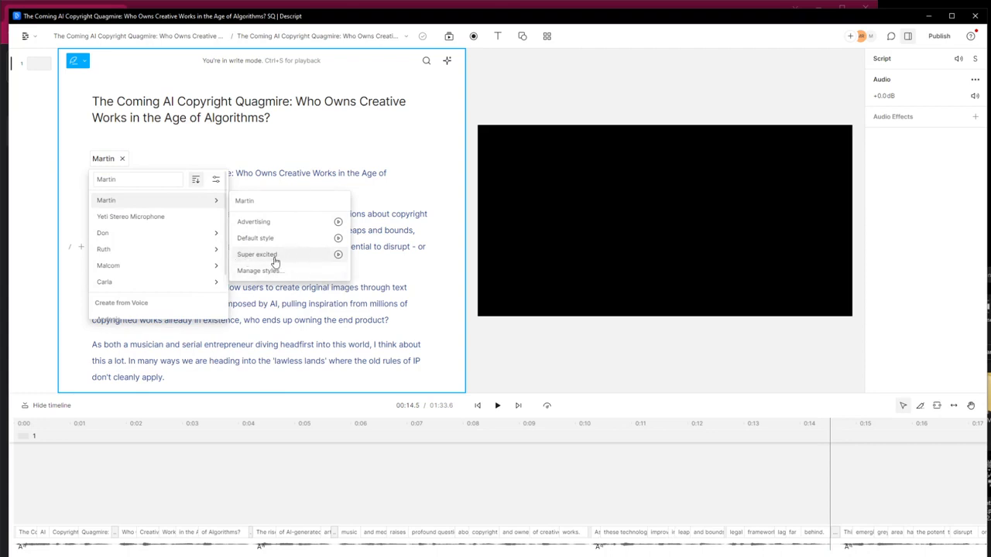
left_click(274, 261)
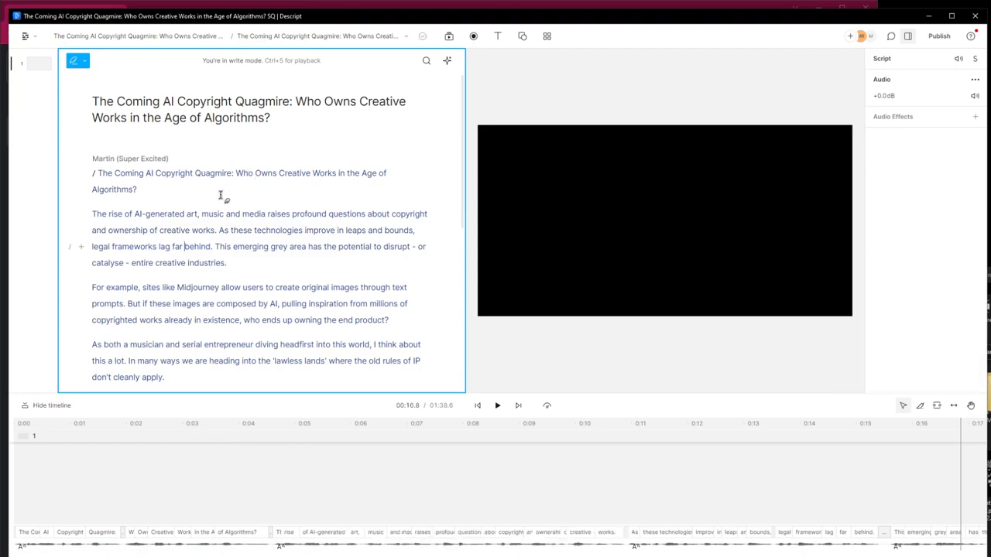
left_click(99, 173)
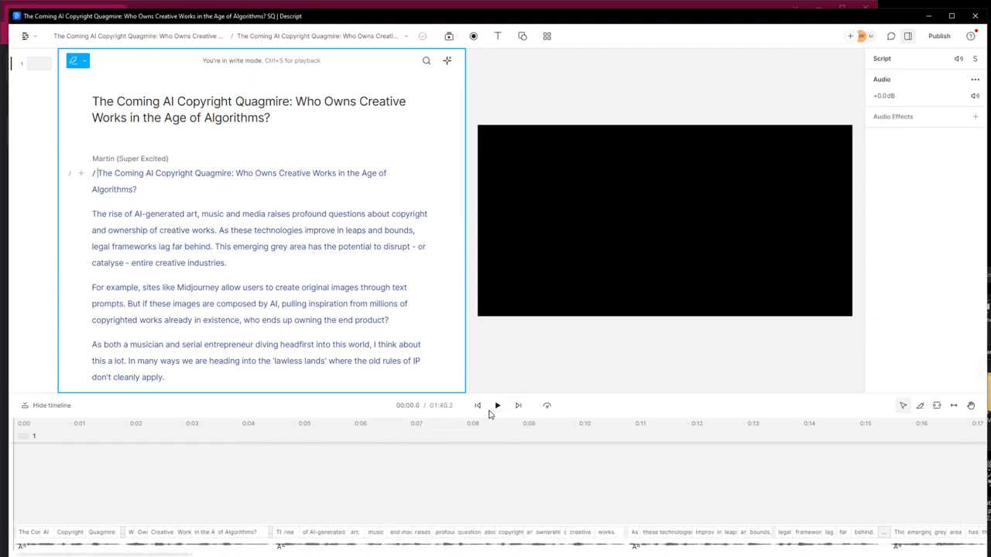
left_click(497, 406)
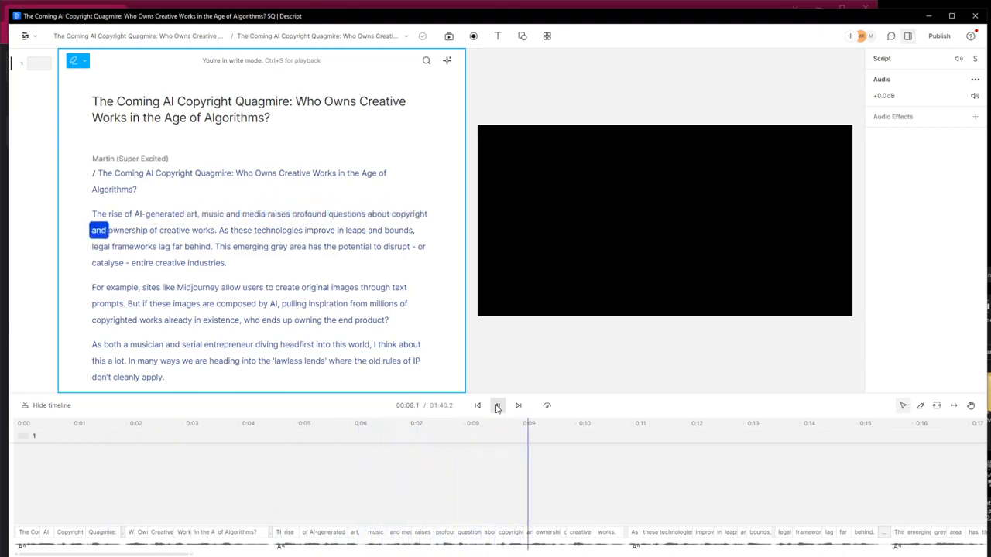
left_click(497, 405)
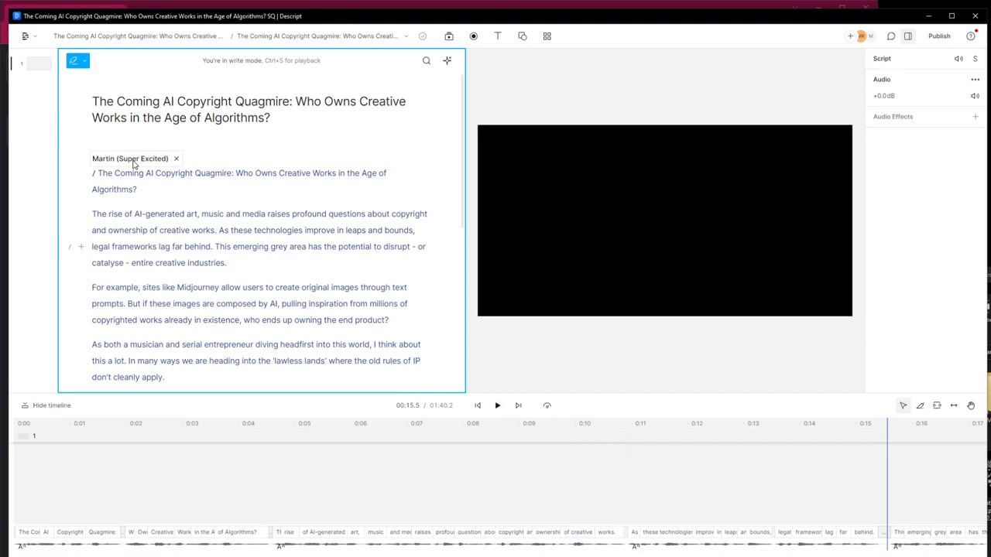
- Preview the stock voice Malcom and assign the stock voice Nancy to the script's speaker label
left_click(161, 161)
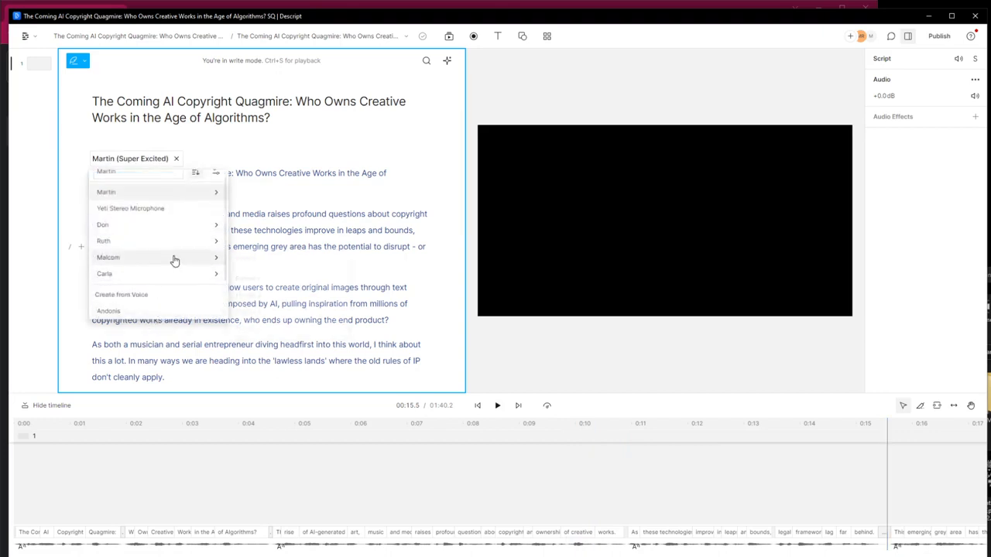
scroll(164, 292, "down", 1)
scroll(164, 291, "down", 1)
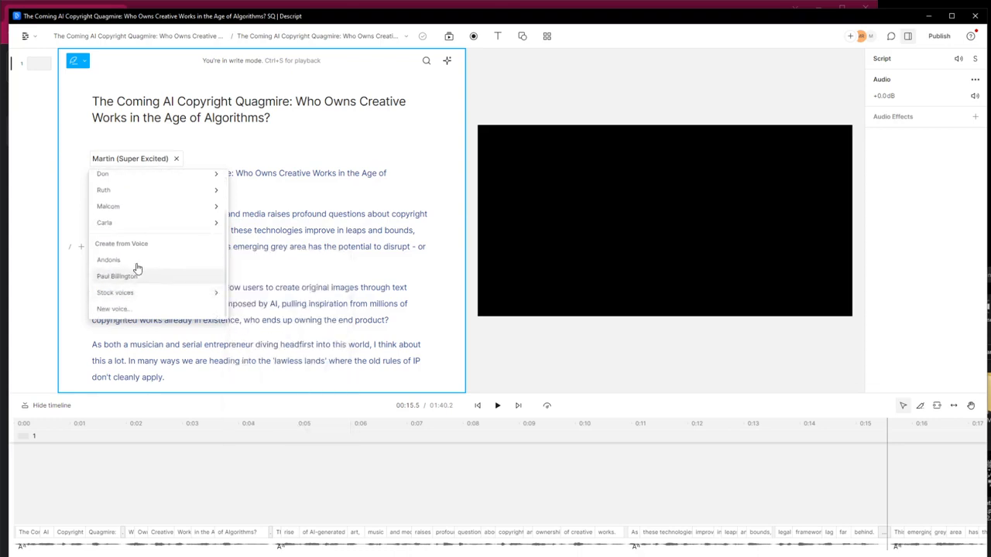
mouse_move(127, 293)
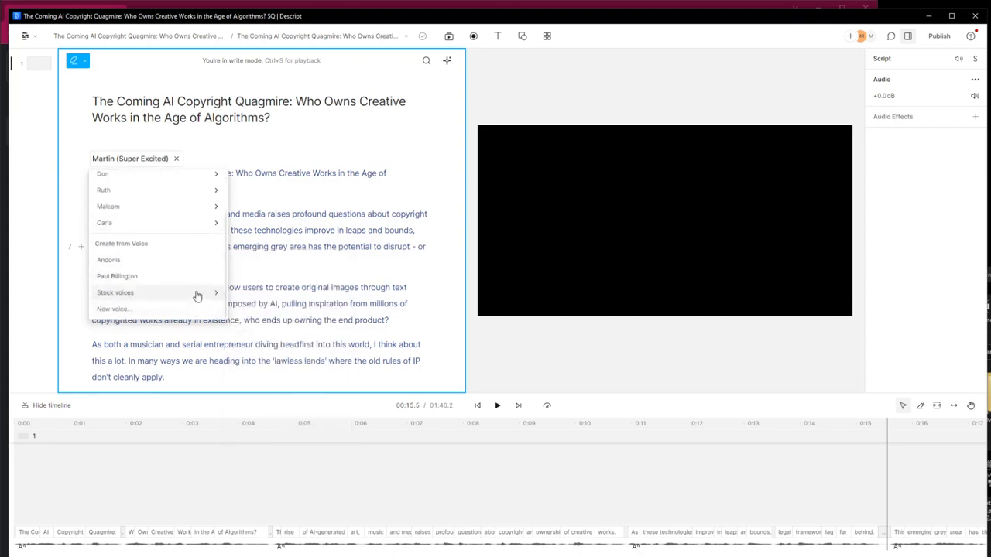
mouse_move(195, 294)
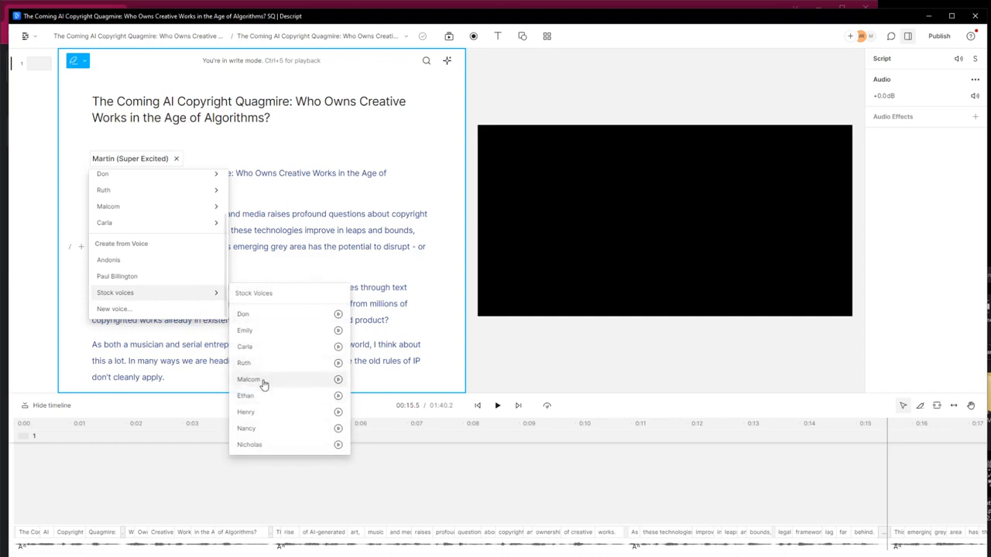
left_click(337, 380)
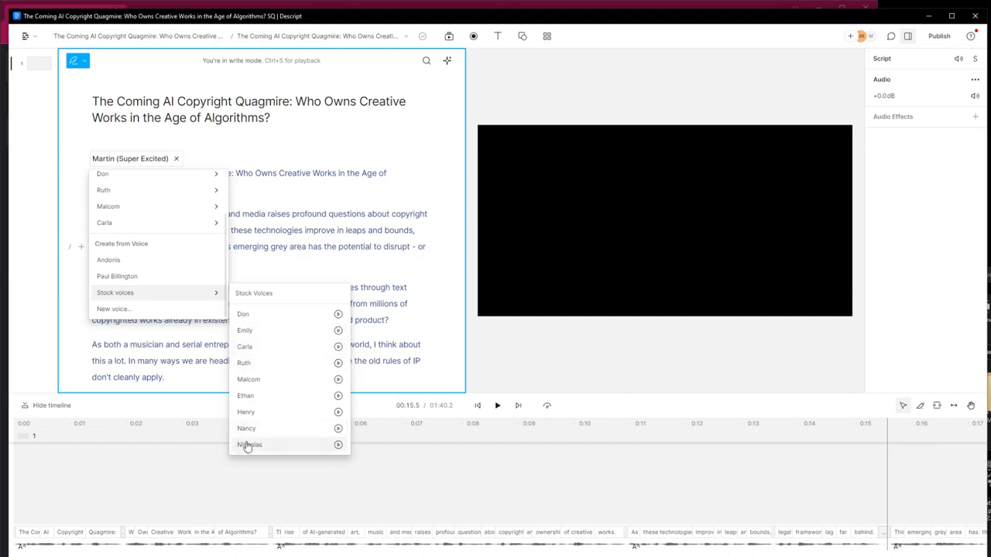
left_click(275, 430)
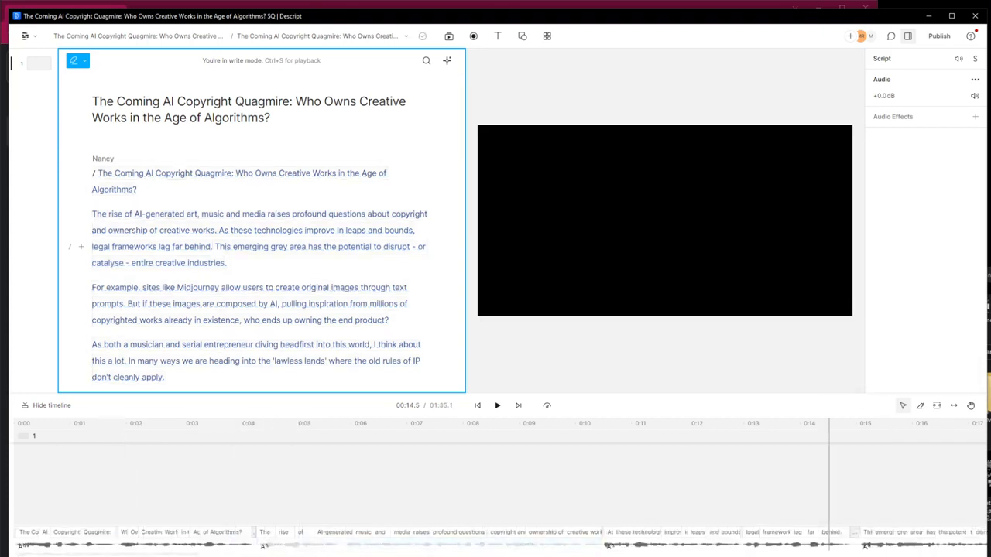
- Play the stock-voice narration from the beginning of the script and stop it in the first paragraph
left_click(101, 174)
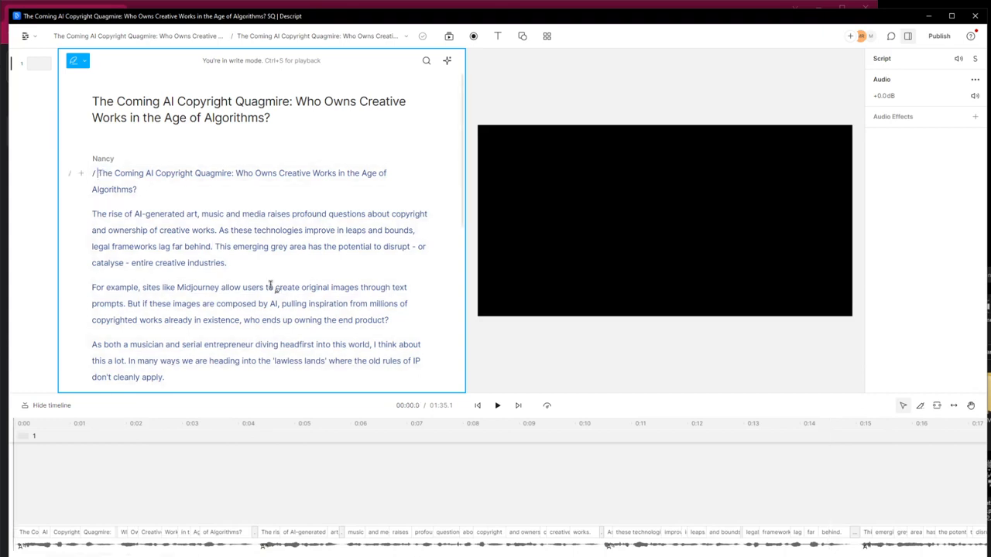
left_click(497, 406)
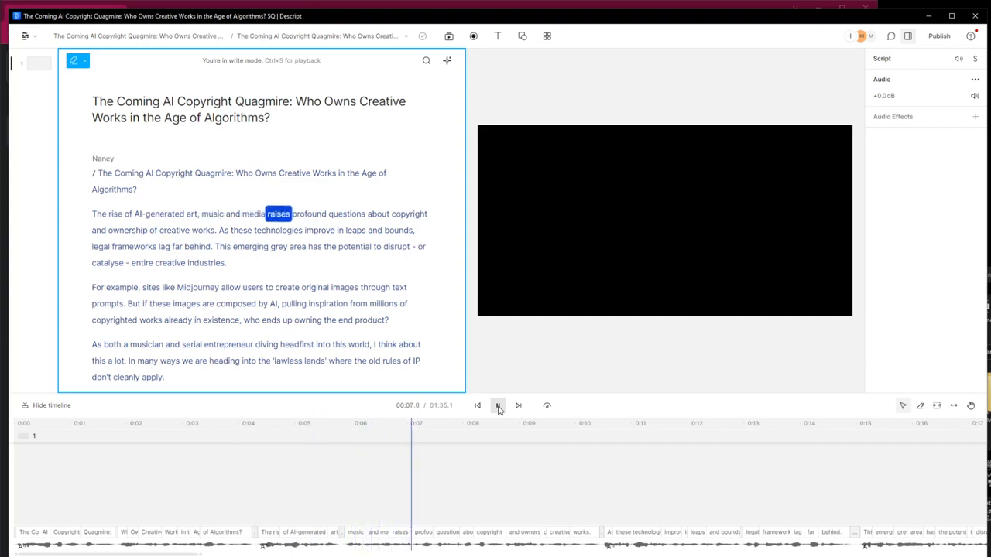
left_click(498, 407)
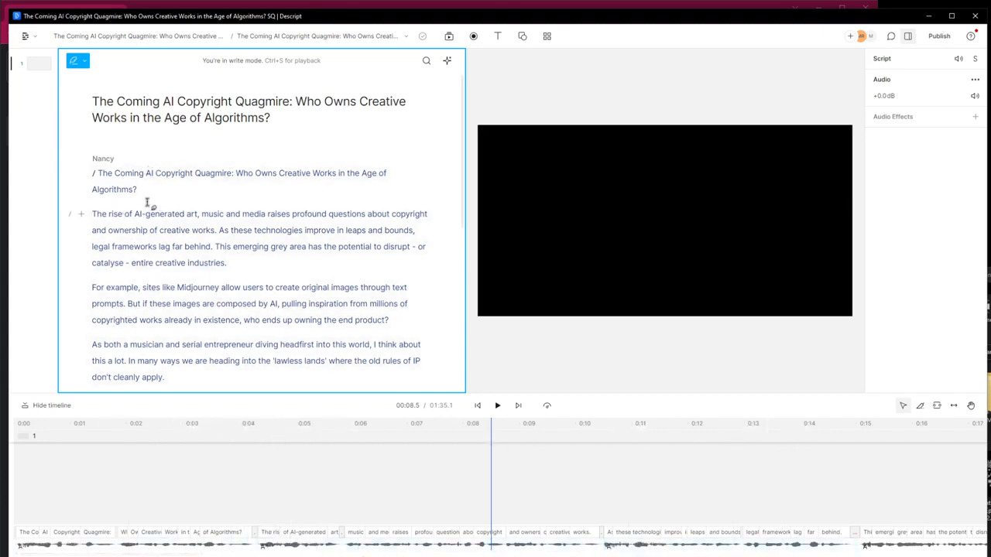
- Delete the repeated title line from the start of the script body and play the narration
left_click_drag(147, 192, 101, 174)
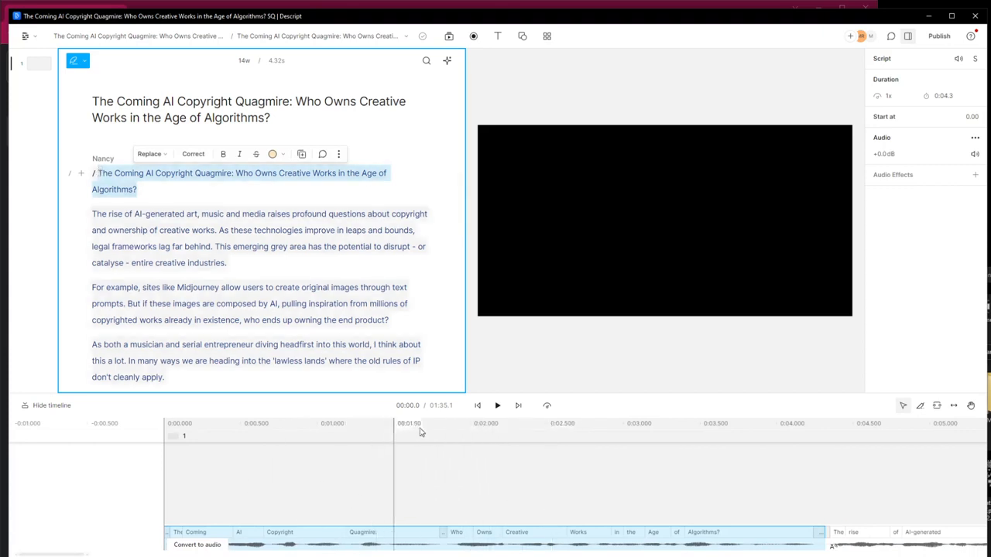
key("BackSpace")
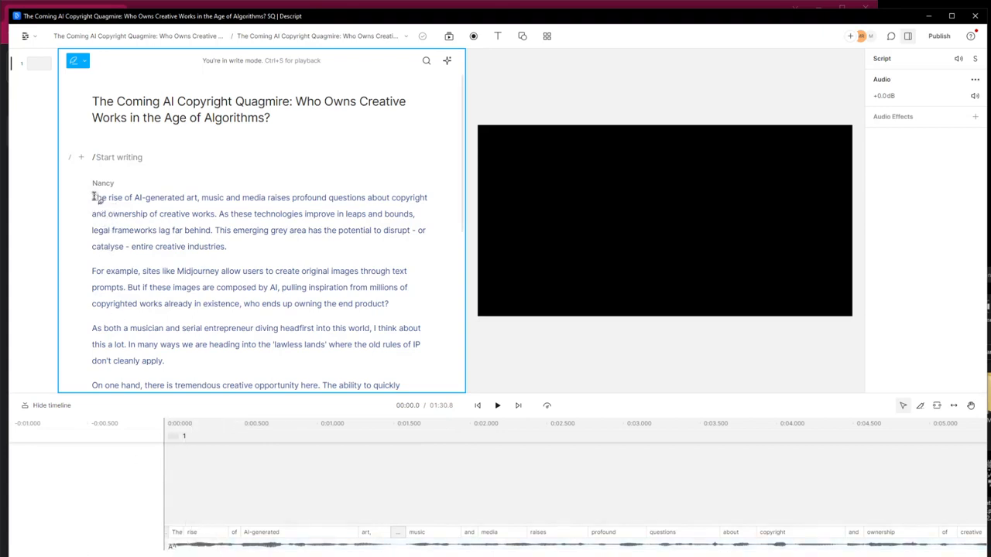
left_click(497, 407)
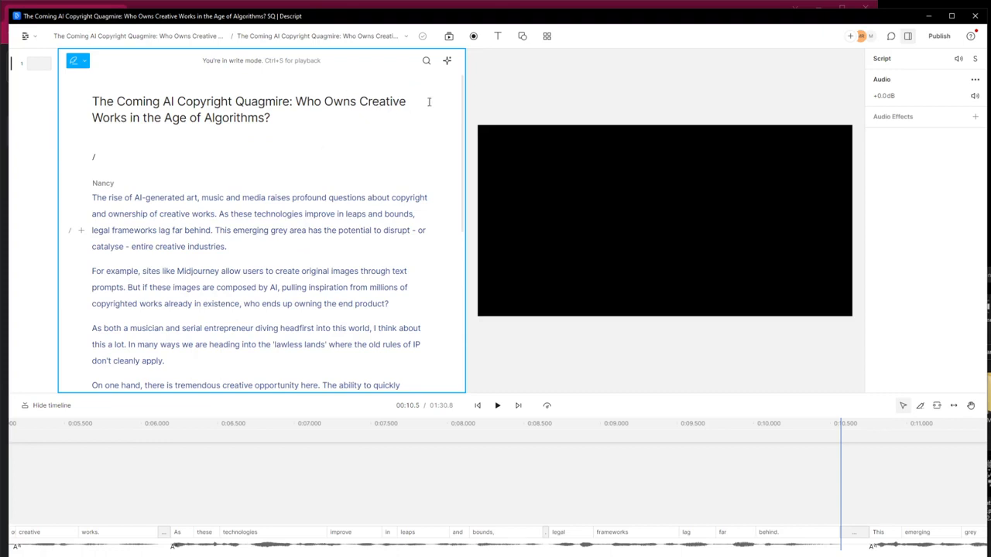
- Add Captions to the first scene from the quick actions at the empty line above the narration
left_click(94, 164)
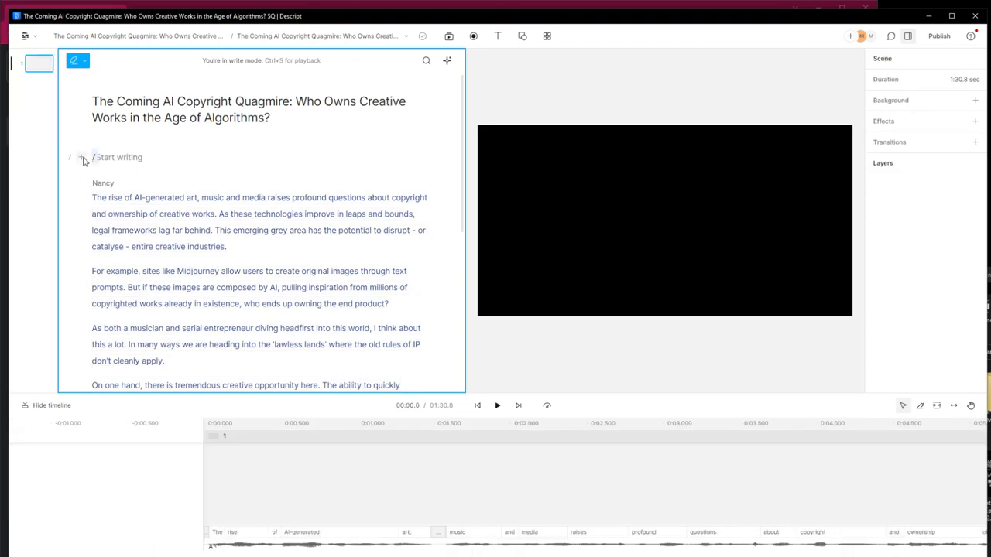
left_click(82, 159)
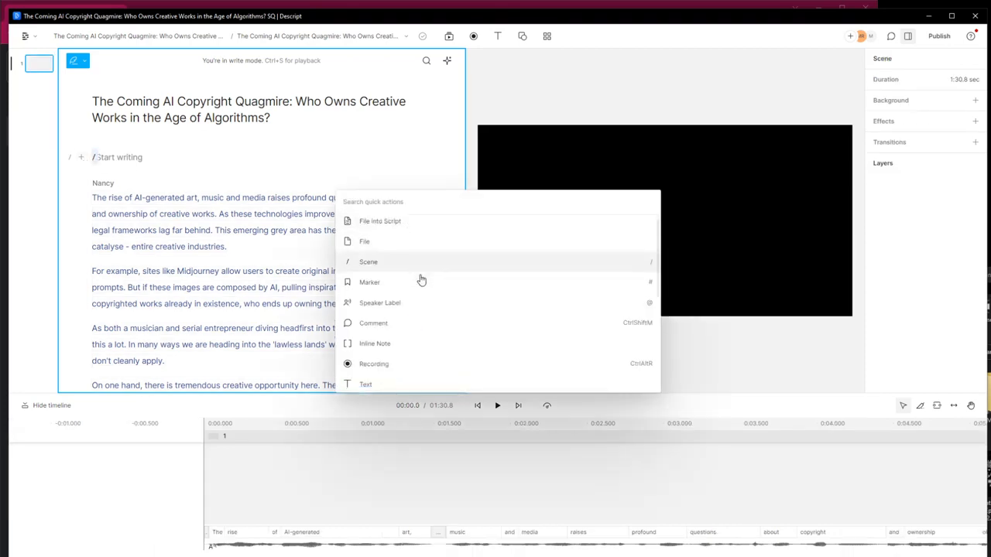
scroll(421, 336, "down", 5)
scroll(420, 343, "up", 5)
scroll(423, 256, "down", 5)
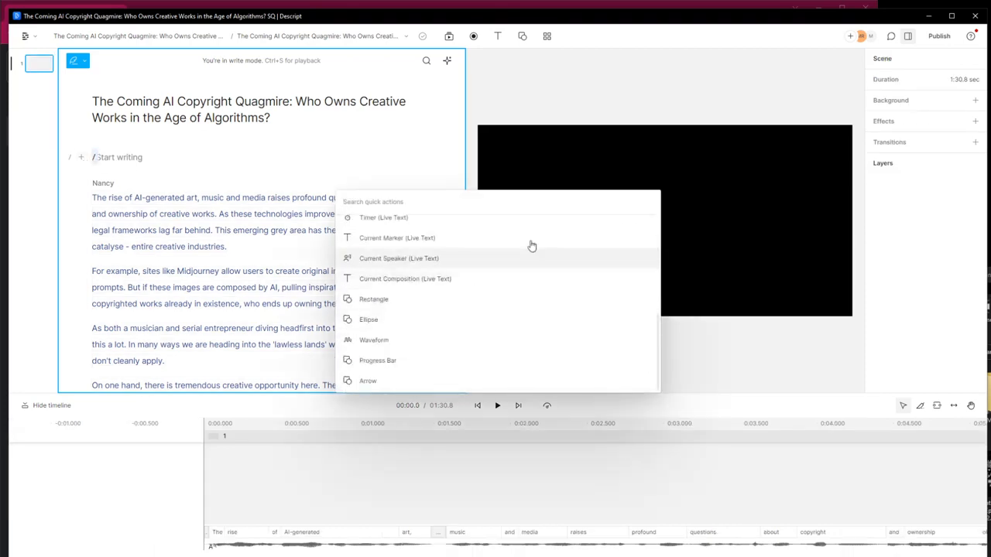
scroll(471, 329, "up", 4)
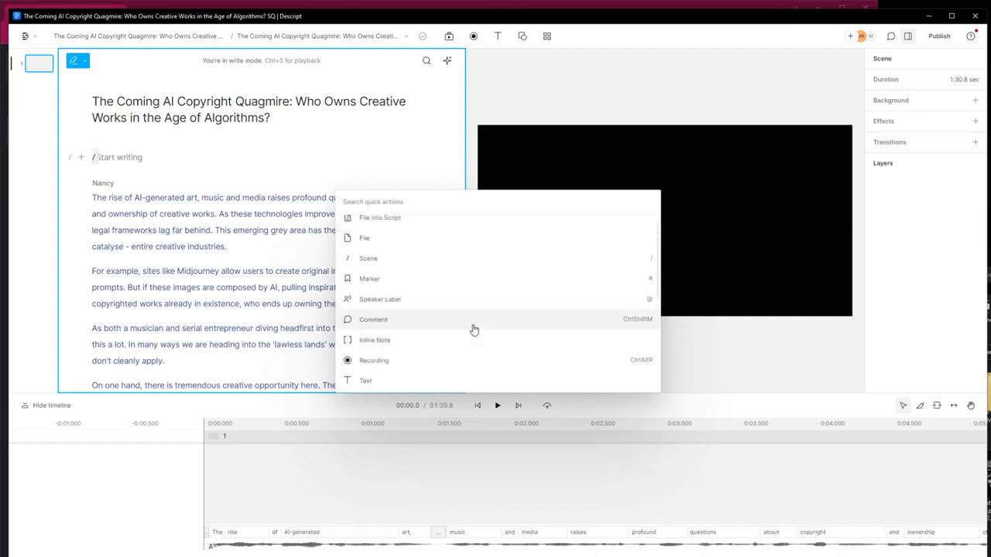
scroll(471, 326, "down", 3)
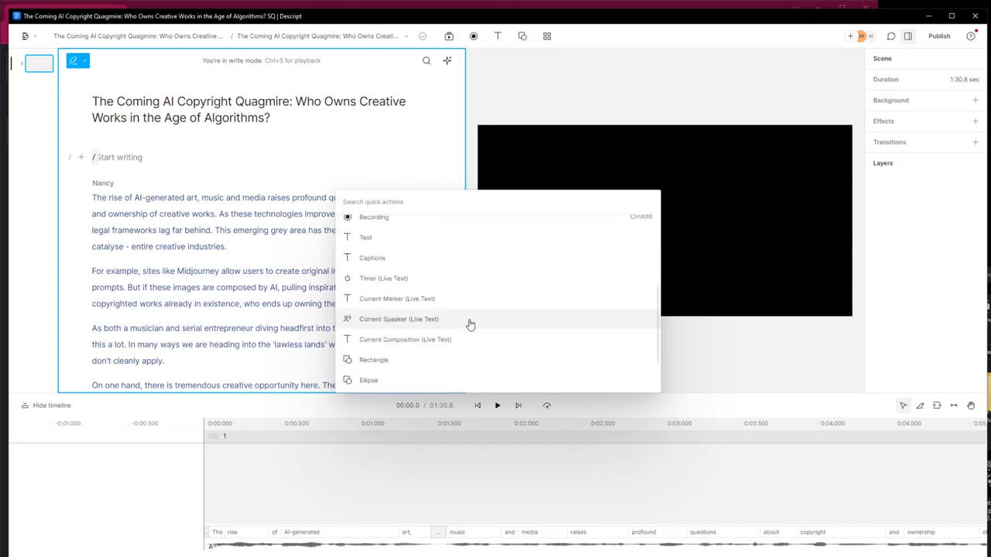
left_click(401, 265)
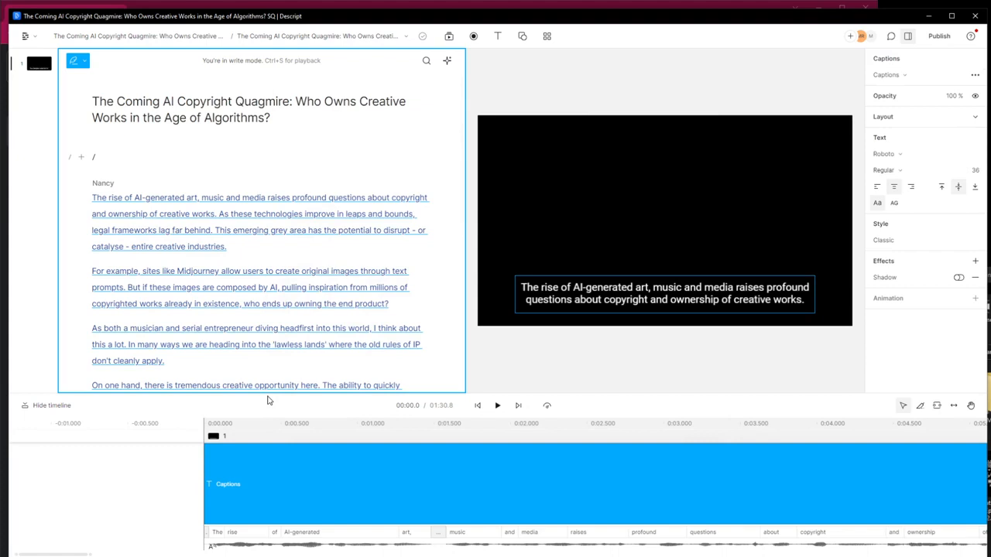
- Play the captioned narration in the first paragraph, stop it, and check the text layer's type options, keeping Captions
left_click(497, 404)
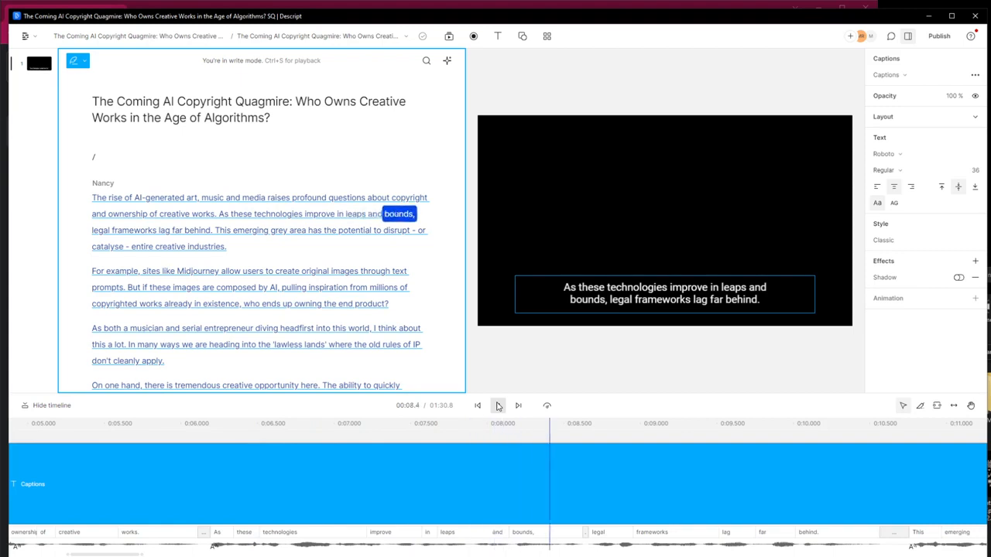
left_click(499, 406)
left_click(929, 76)
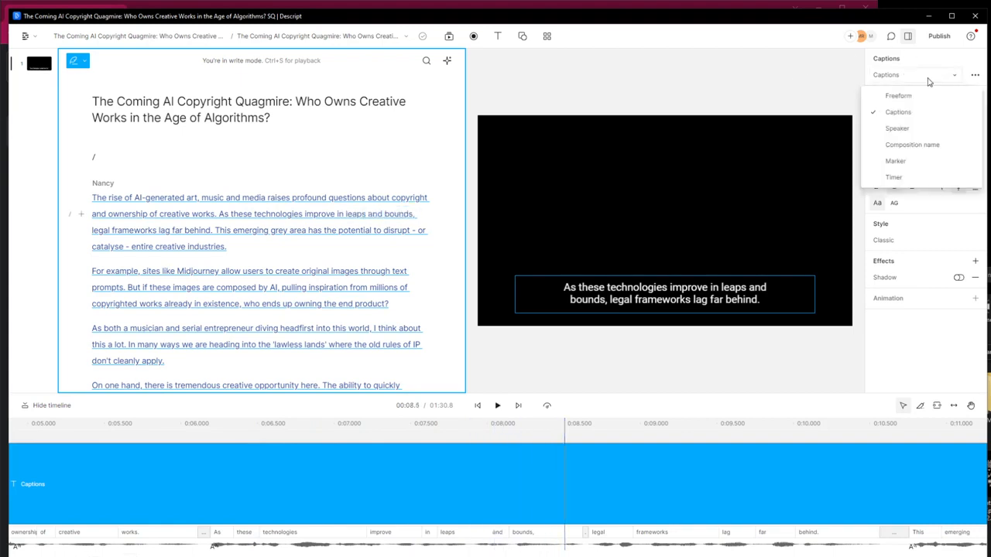
left_click(890, 113)
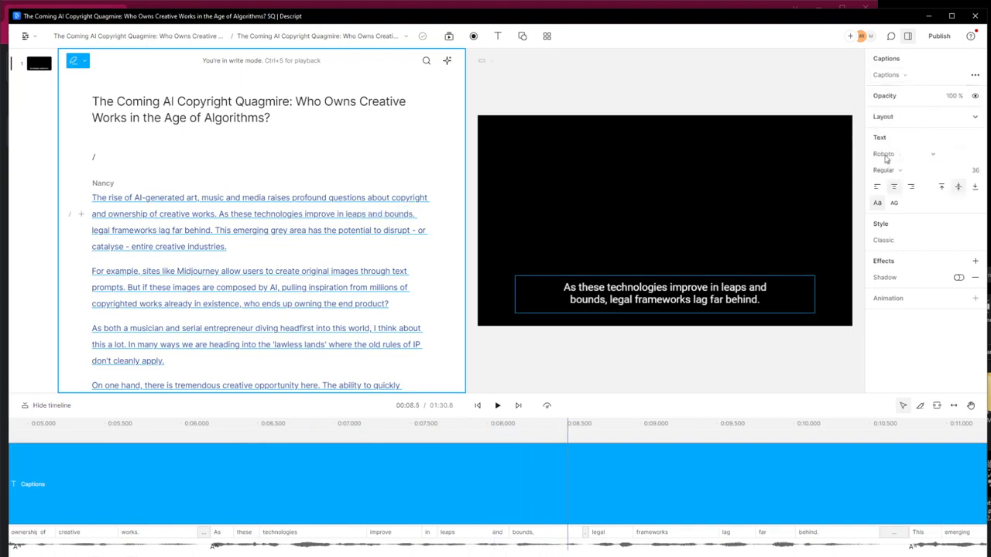
- Change the caption style to Karaoke
left_click(886, 241)
left_click(898, 281)
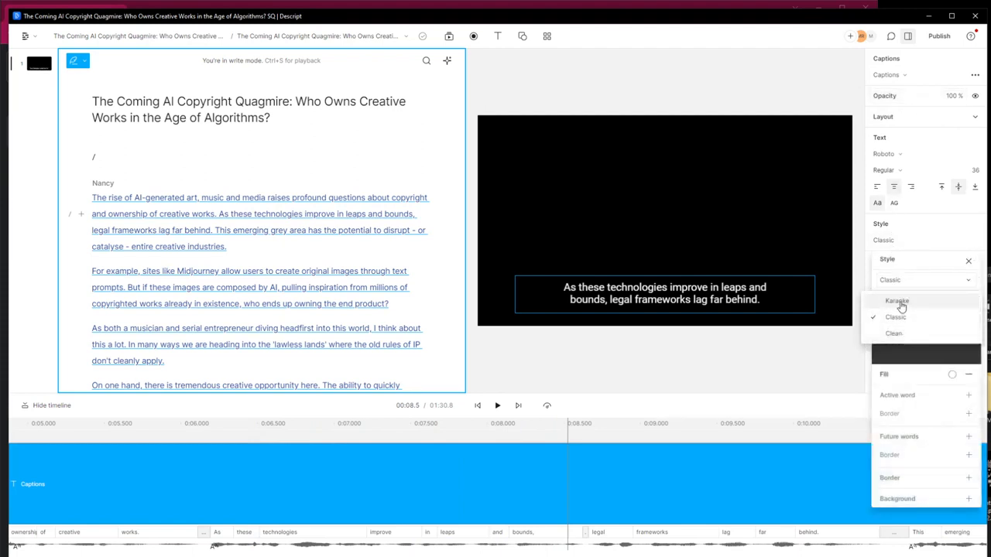
left_click(898, 301)
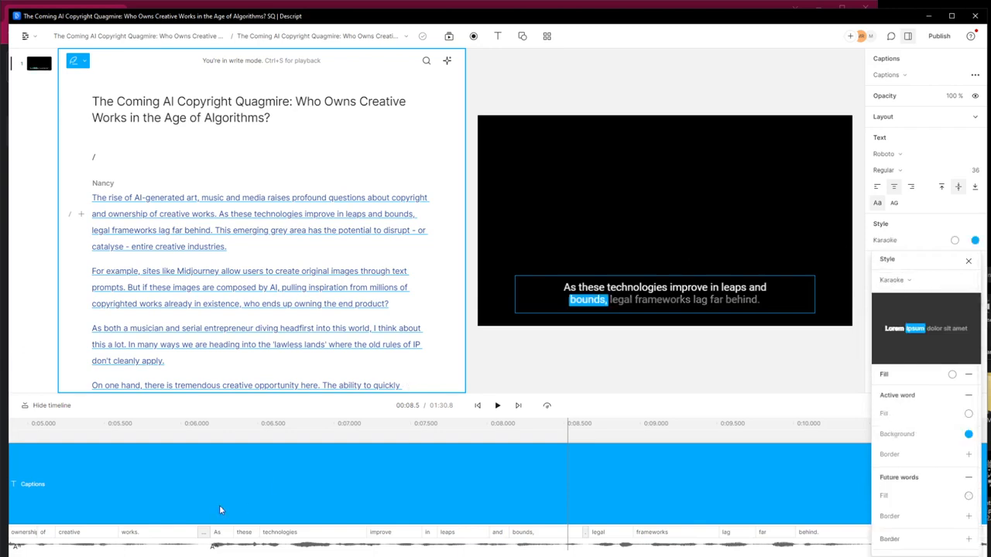
- Play the captions on to the second paragraph, then narrow the caption box and move it to the centre of the frame
left_click(496, 405)
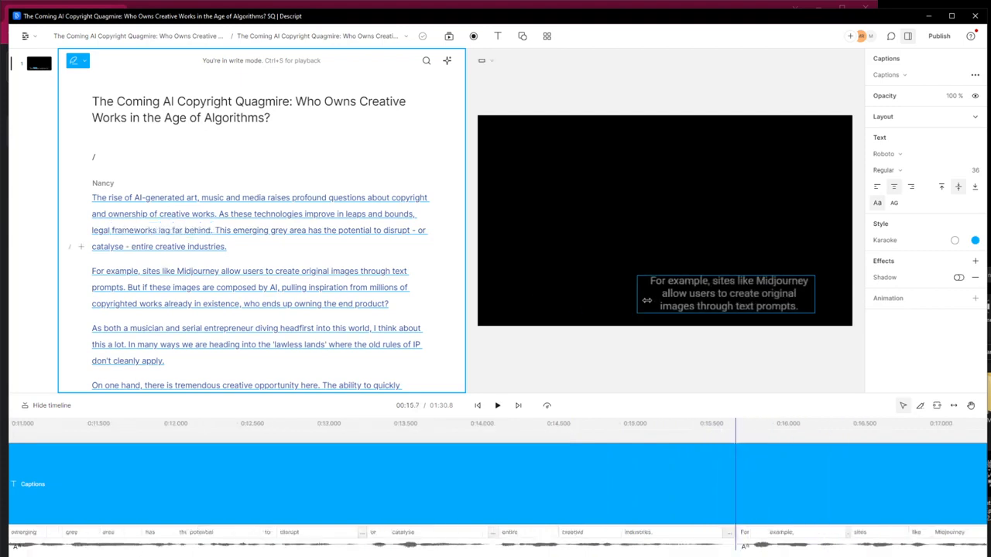
left_click_drag(646, 300, 656, 307)
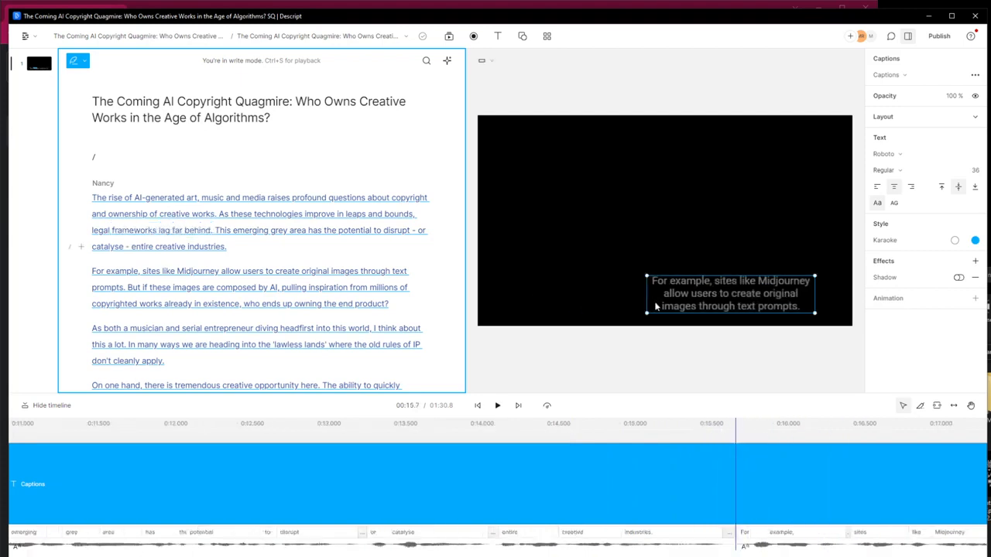
left_click_drag(726, 301, 664, 224)
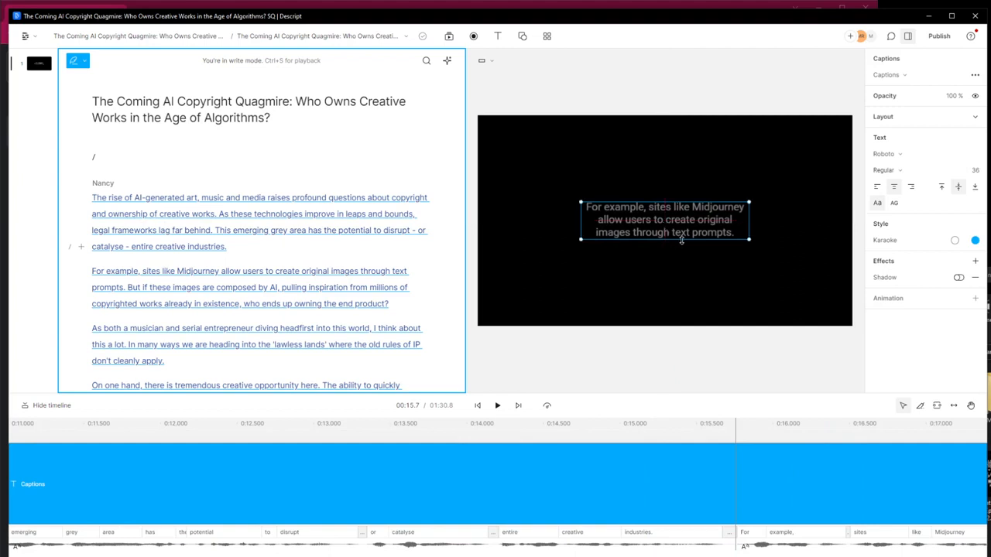
- Set the caption font to Bebas Neue and its size to 120
left_click(887, 154)
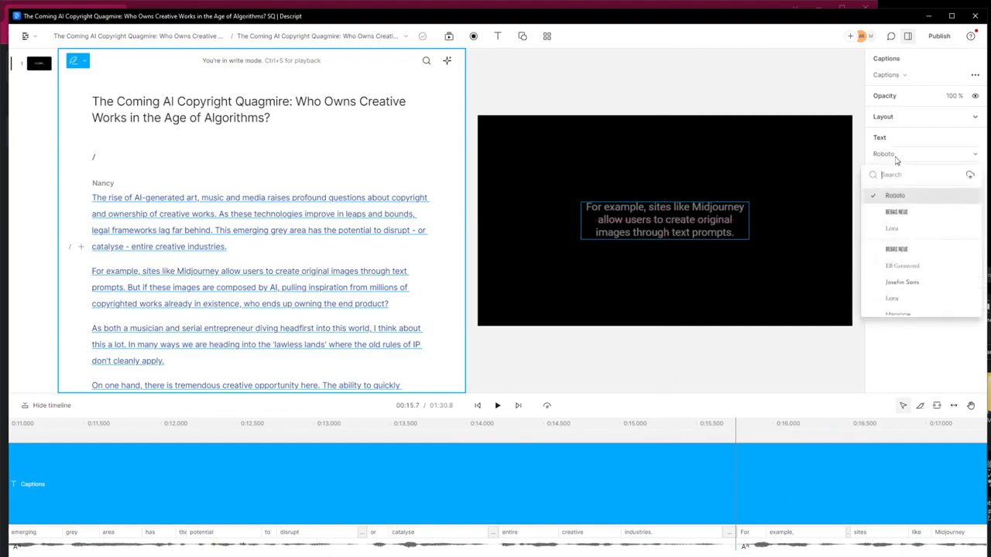
left_click(902, 213)
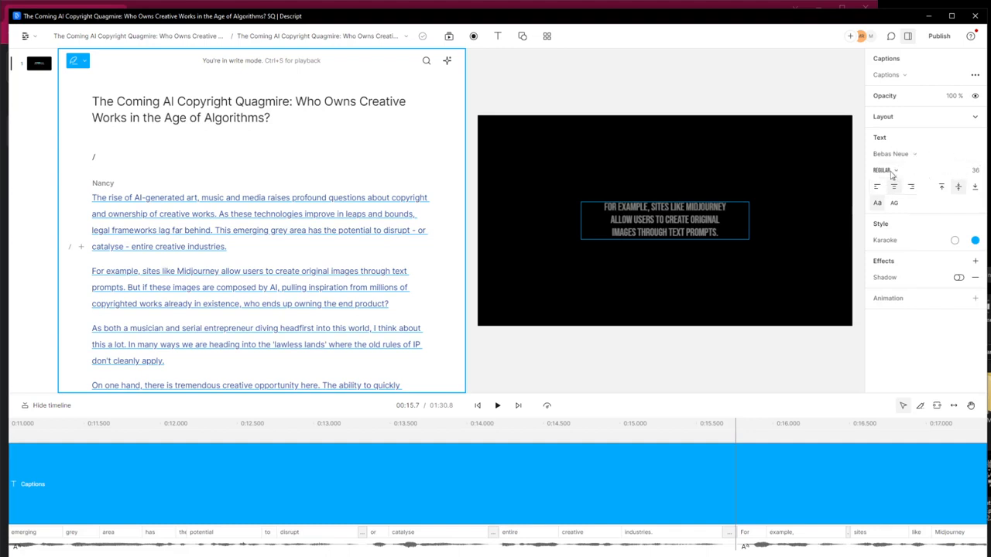
left_click(972, 172)
type("120")
key("Return")
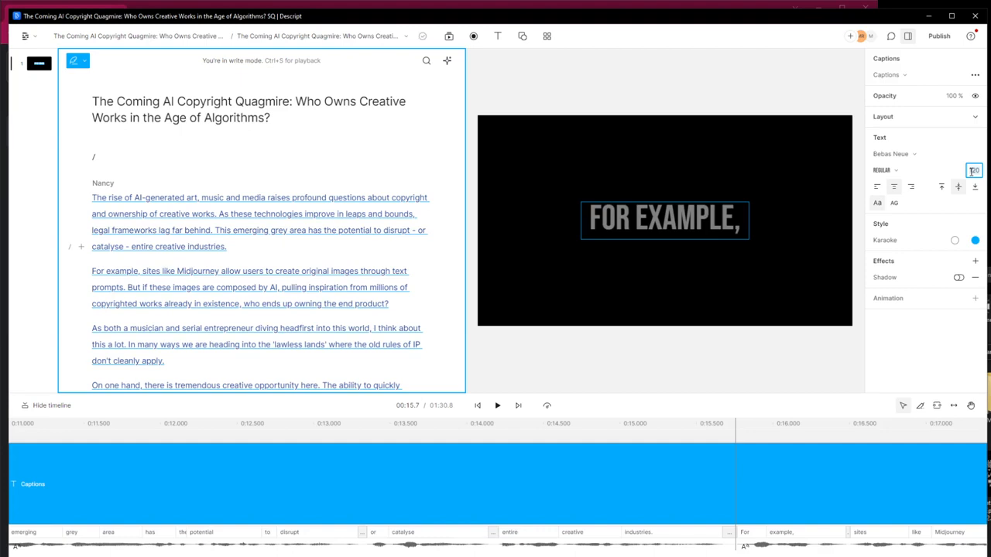
- Resize the caption box to fit two lines of the enlarged text and centre it in the frame
left_click_drag(582, 217, 538, 217)
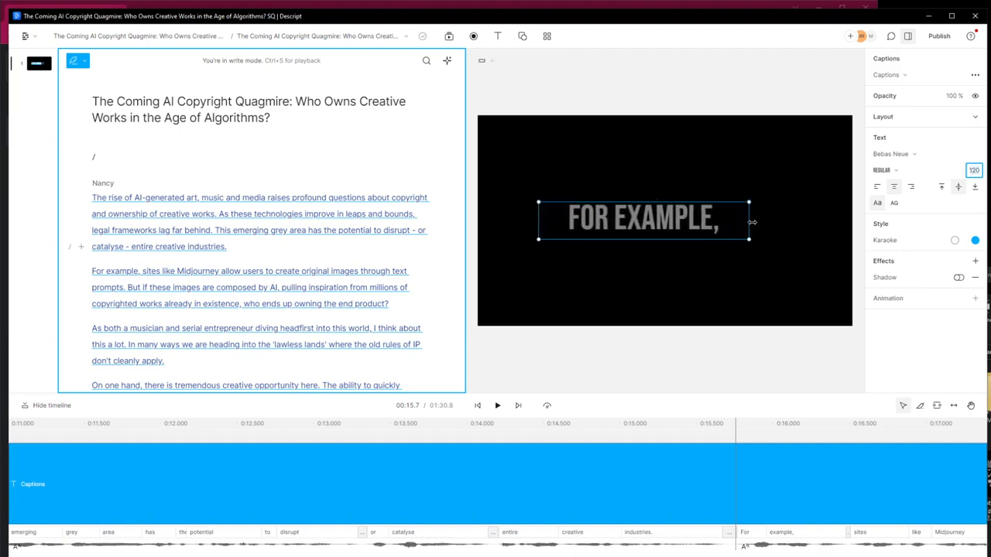
left_click_drag(752, 222, 802, 222)
left_click_drag(663, 202, 665, 161)
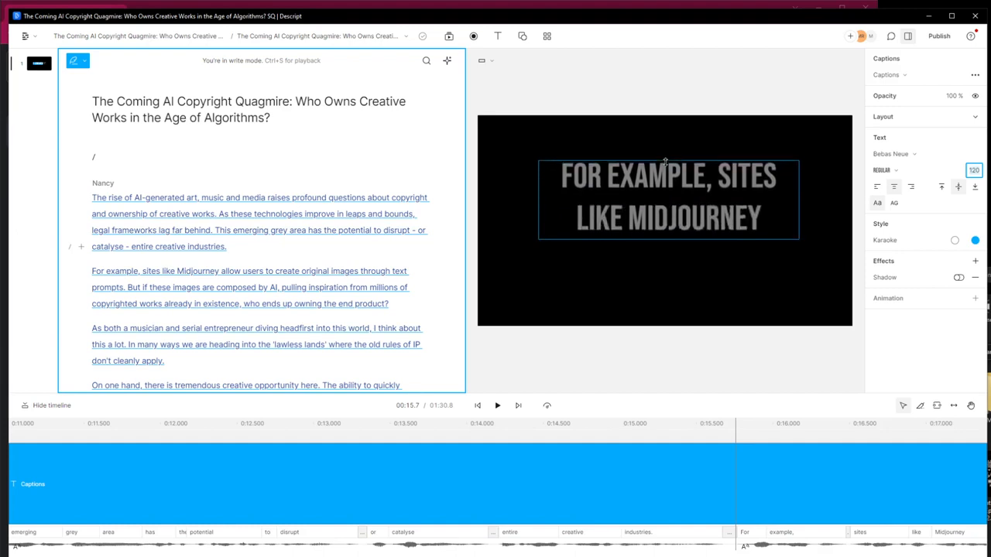
left_click_drag(675, 203, 675, 207)
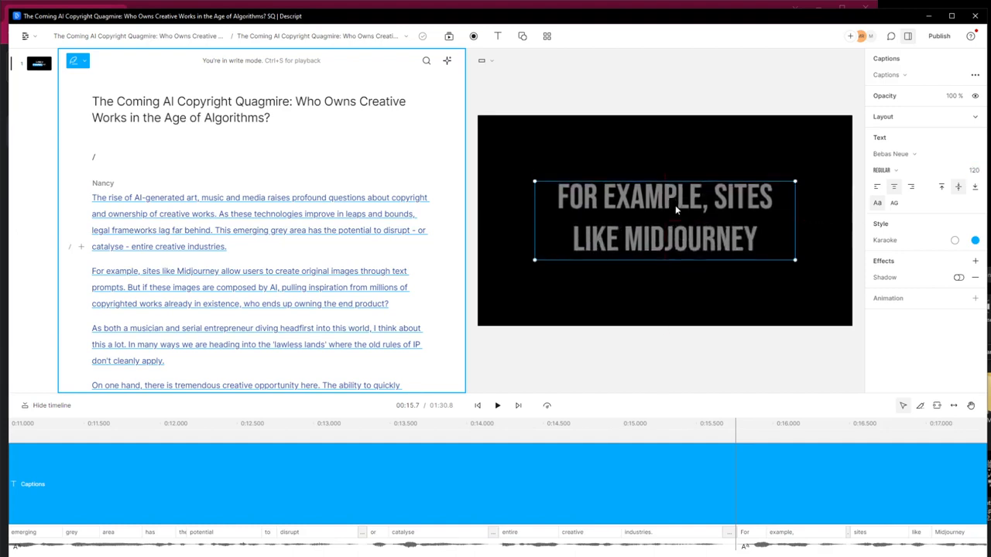
left_click_drag(791, 216, 766, 220)
left_click_drag(649, 208, 664, 207)
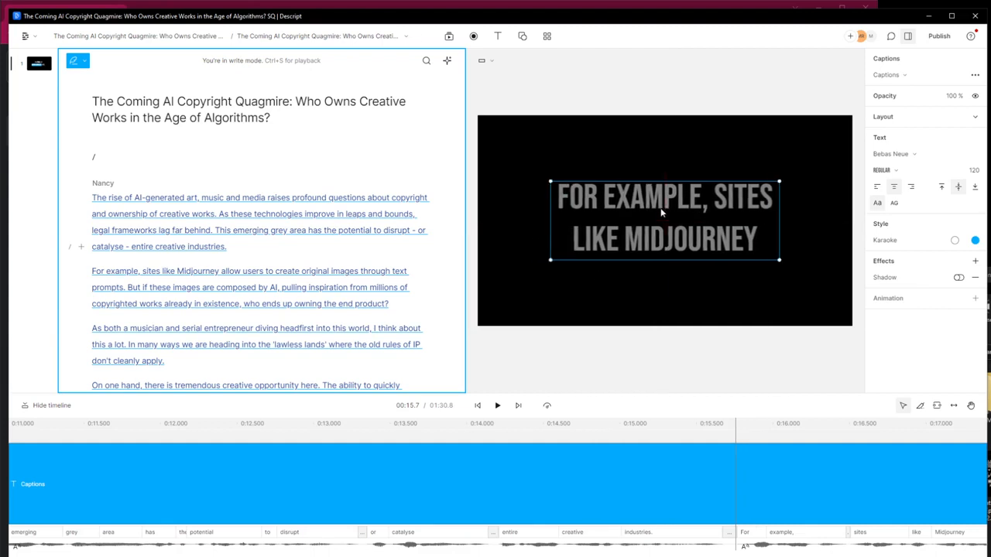
- Play the narration from the beginning of the first paragraph and stop it at the end of the first sentence
left_click(93, 199)
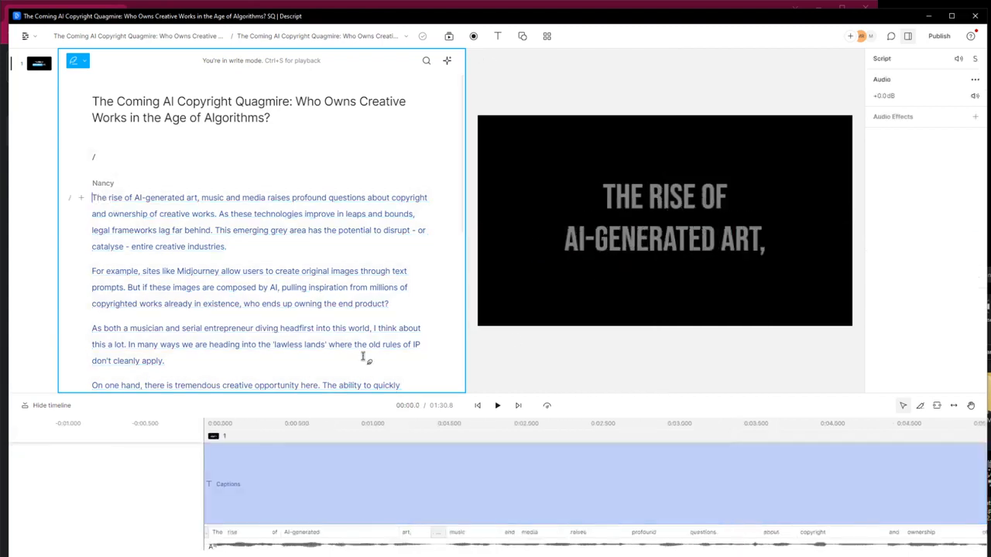
left_click(498, 405)
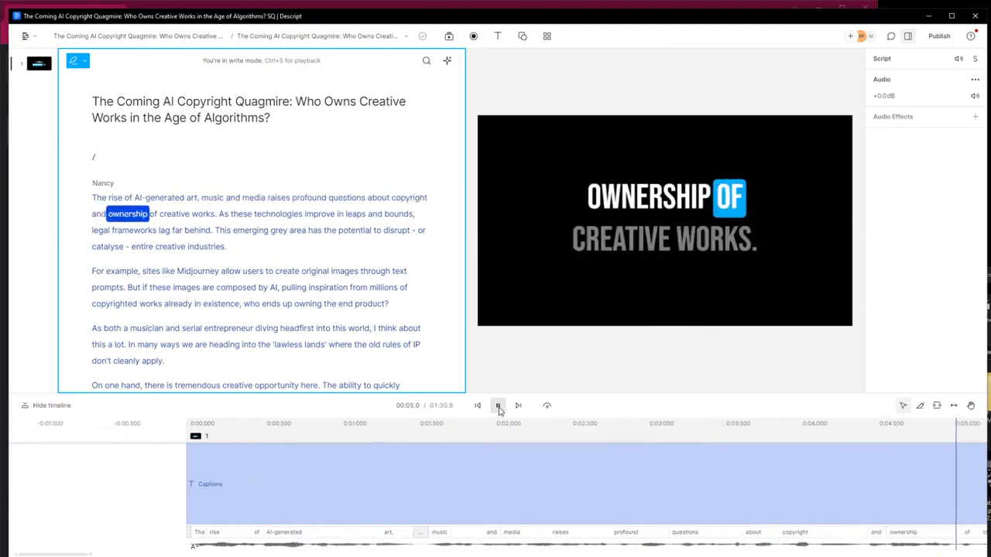
left_click(499, 406)
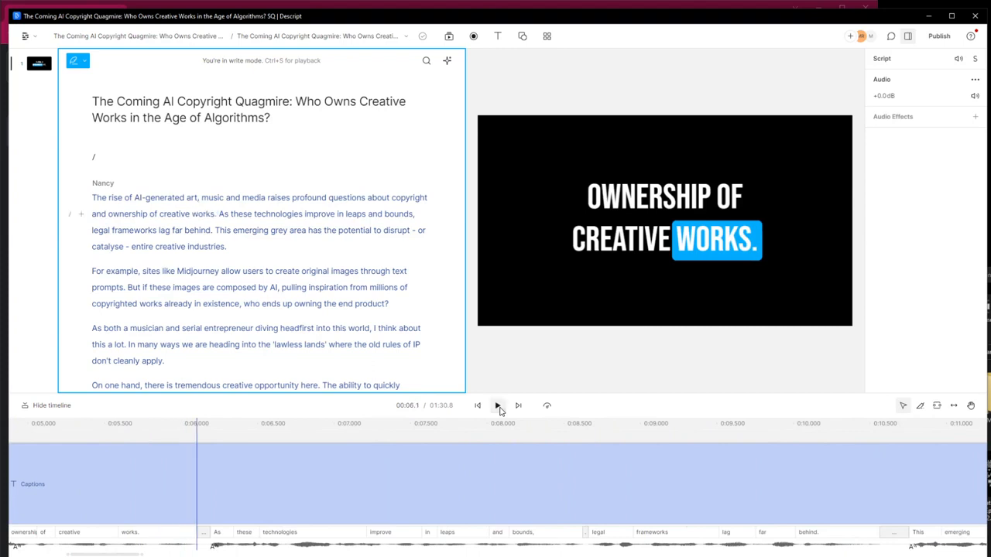
- Set the highlight behind the captions' active word to purple (9933ff)
left_click(686, 221)
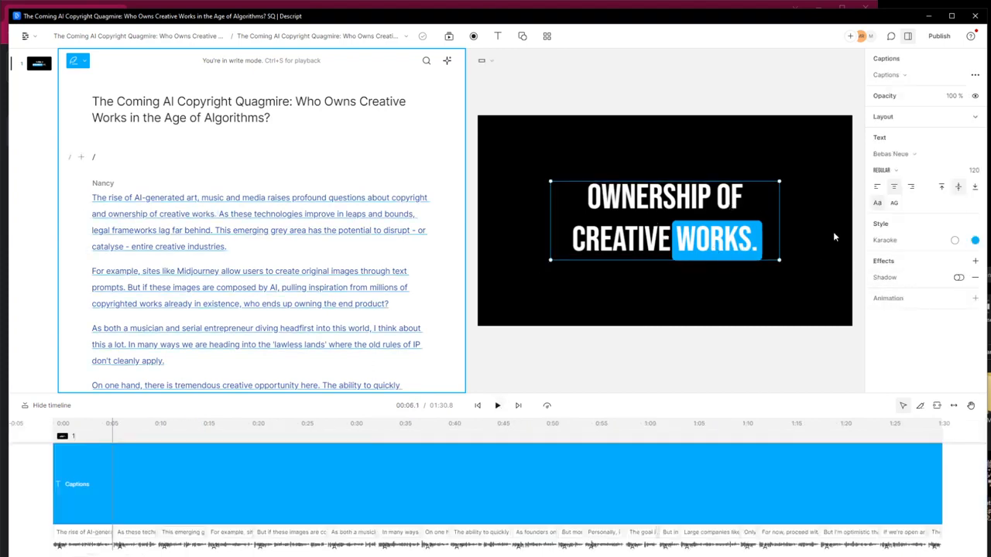
left_click(976, 240)
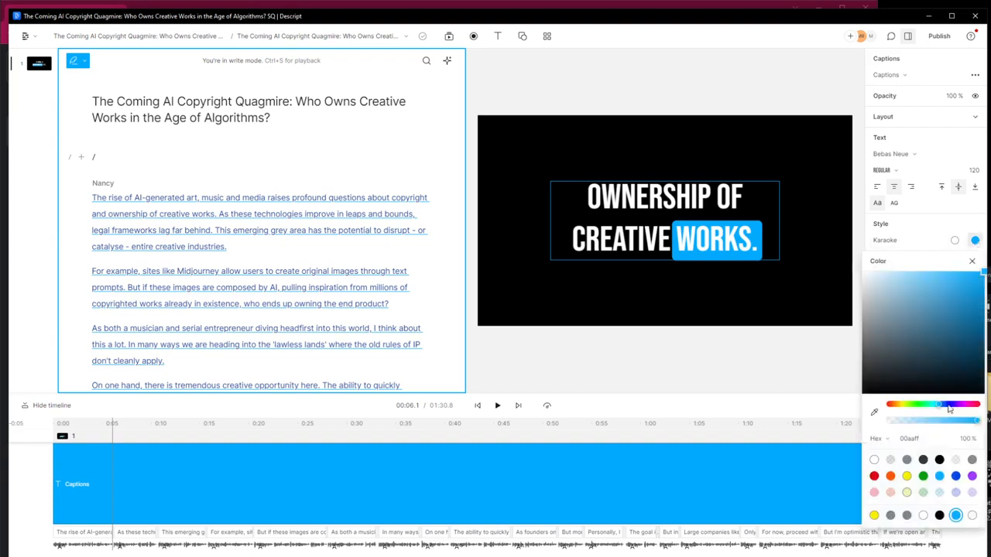
left_click(972, 476)
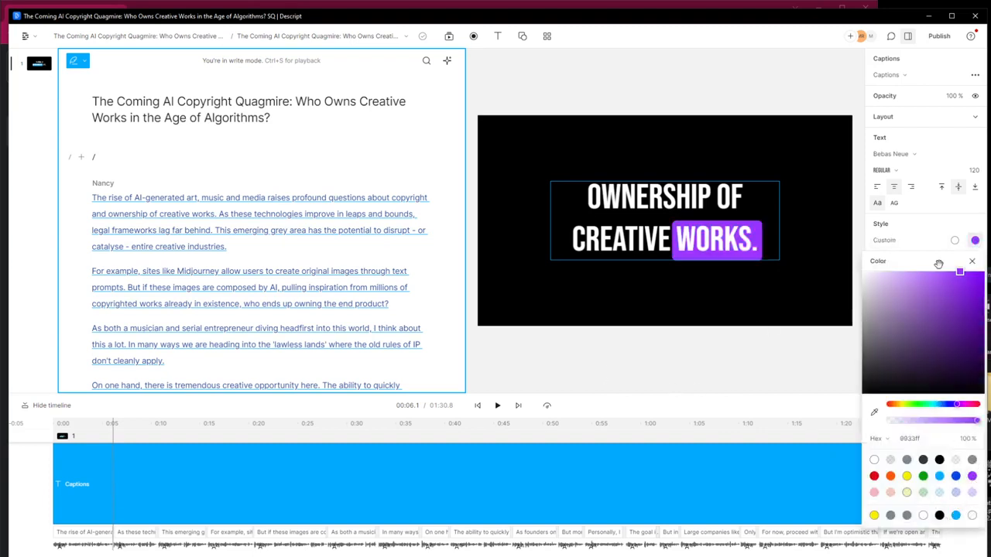
left_click(973, 263)
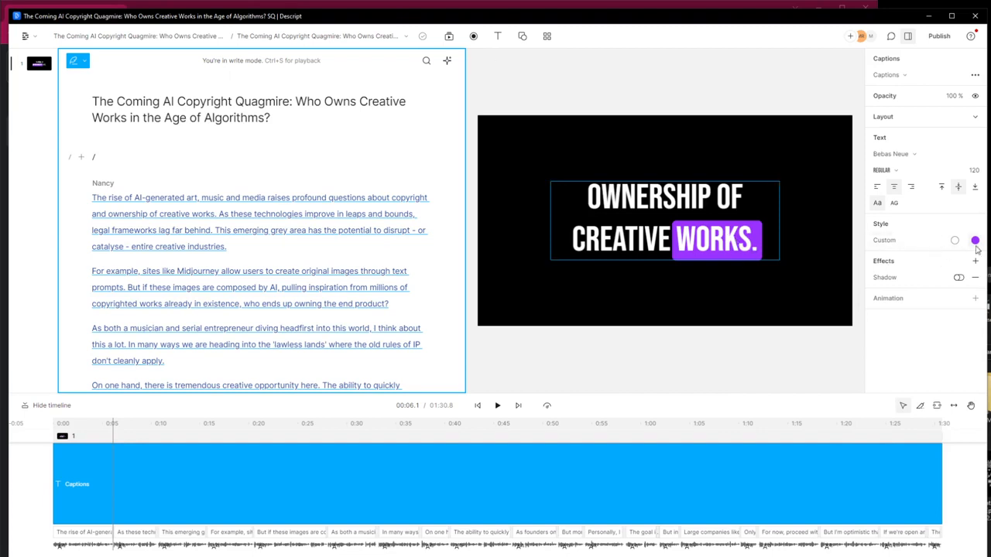
- Recolour the active caption word as black (000000) text on a yellow background, and play the first sentence to check it
left_click(975, 242)
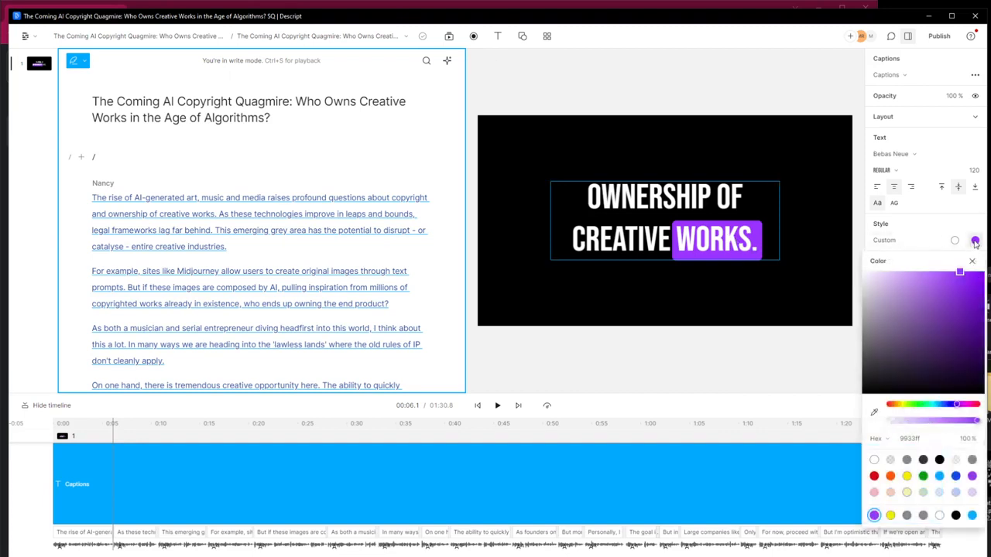
left_click(909, 478)
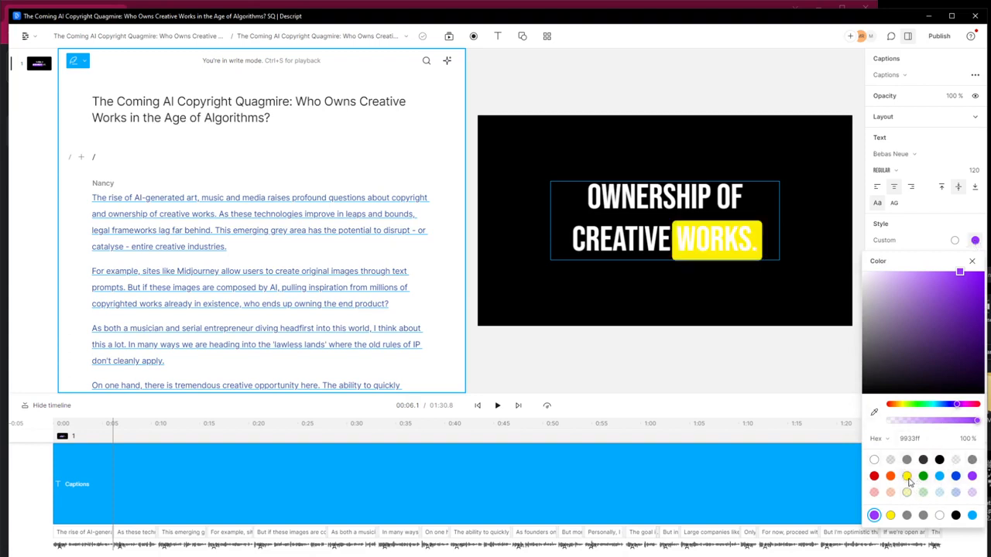
left_click(957, 241)
left_click(956, 241)
left_click(956, 241)
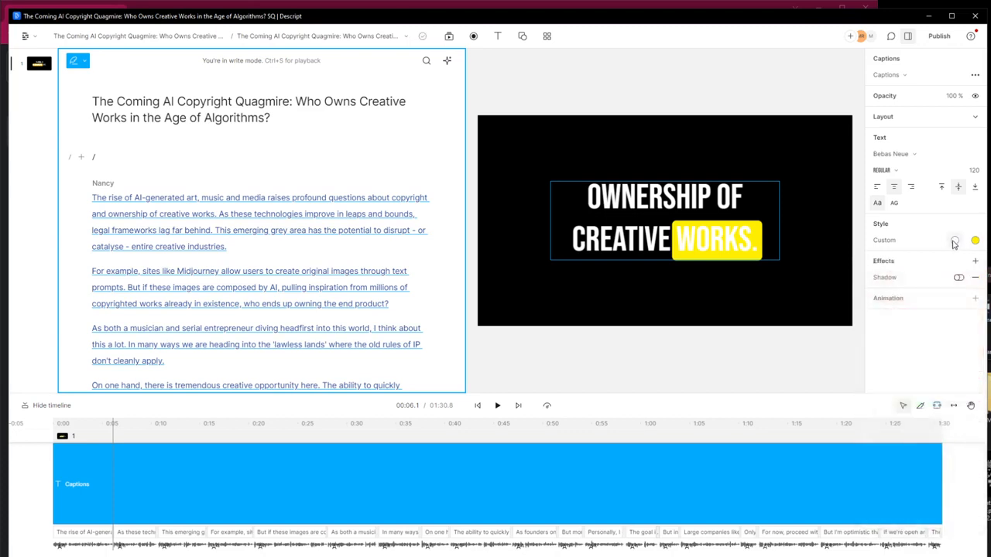
left_click(954, 241)
left_click_drag(905, 326, 808, 447)
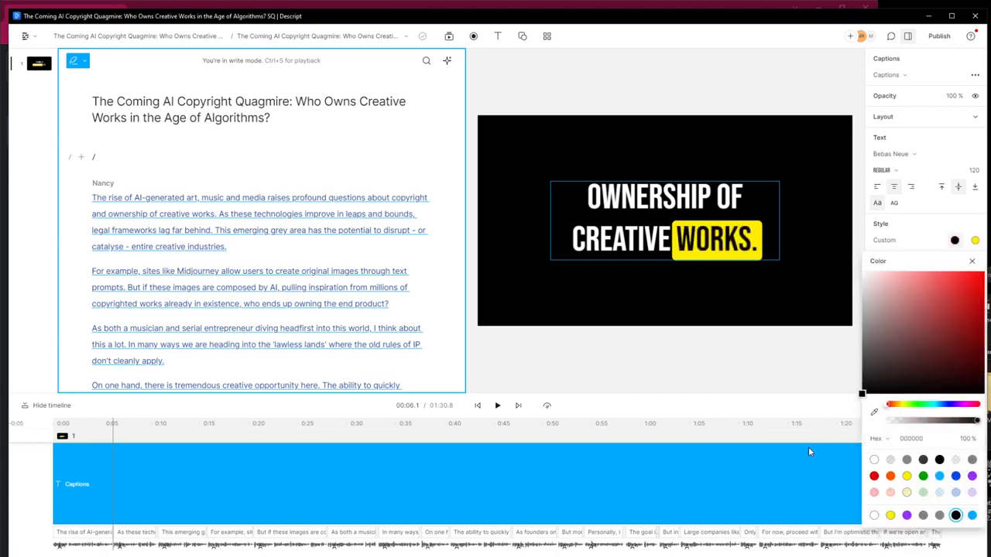
left_click(498, 405)
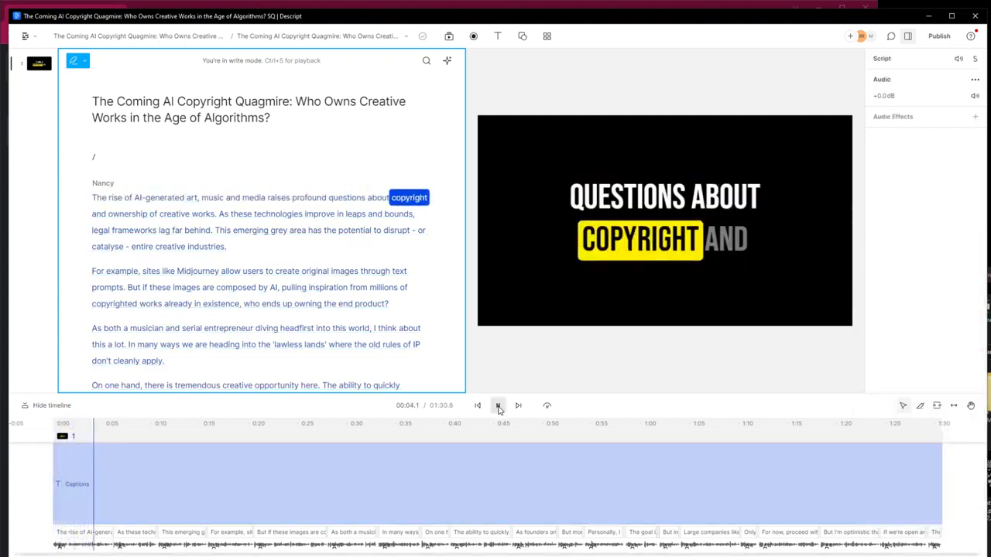
left_click(499, 405)
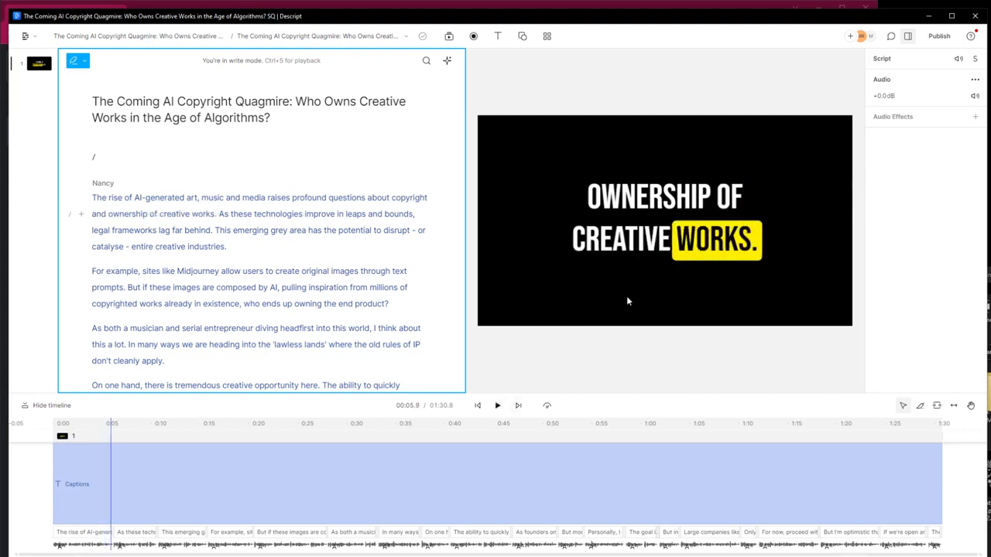
- Set the fill of the captions' future words to yellow (ffee00) at about 34% opacity and preview the narration
left_click(687, 208)
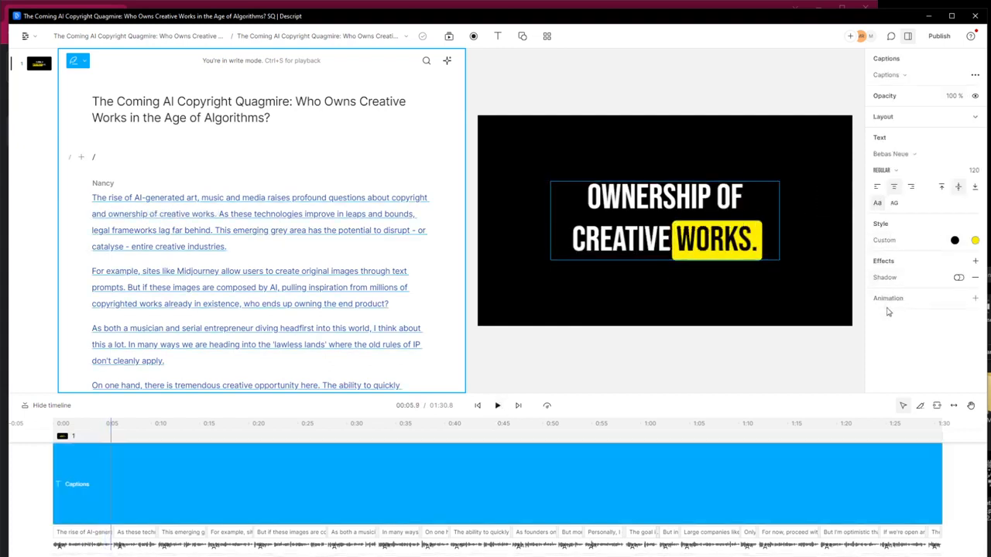
left_click(905, 242)
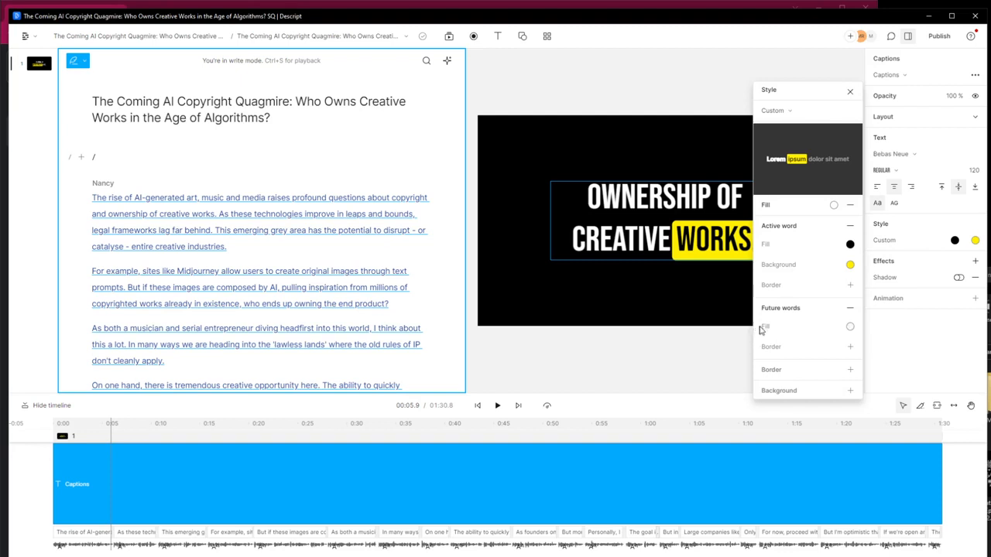
left_click(851, 327)
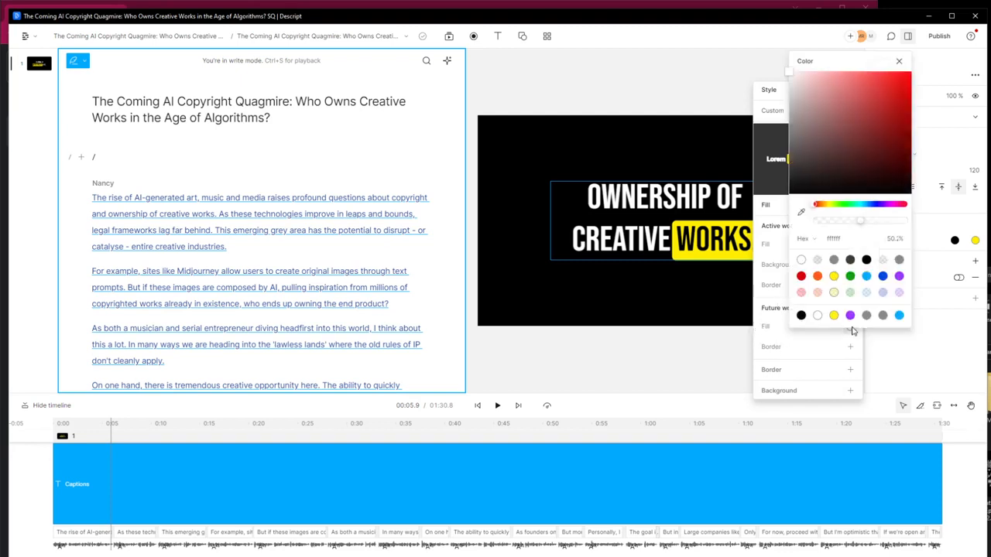
left_click(833, 316)
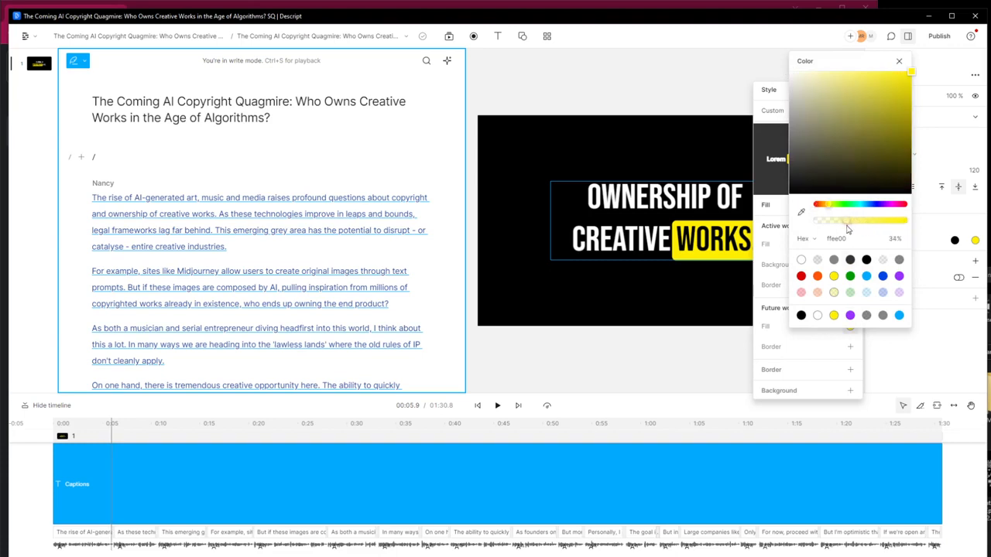
left_click(498, 406)
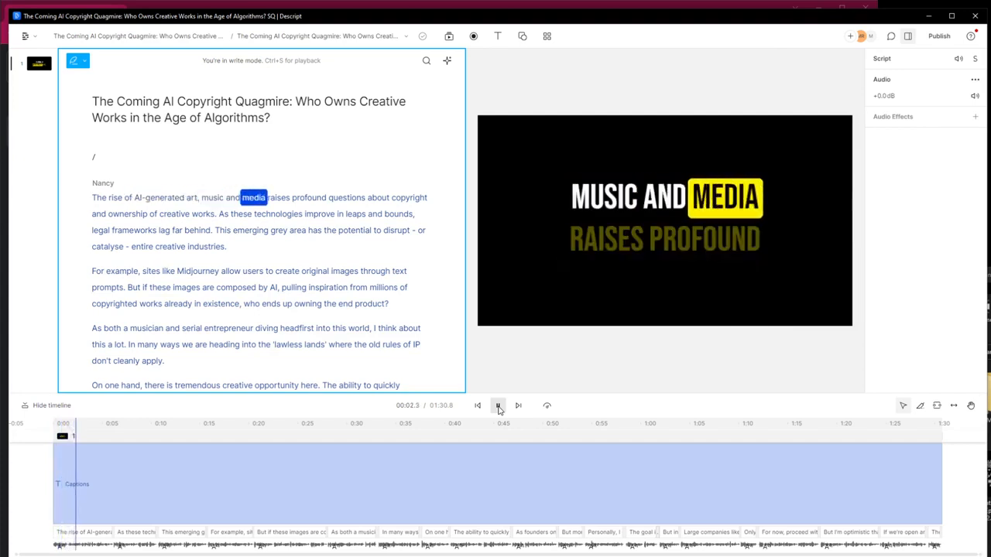
left_click(498, 405)
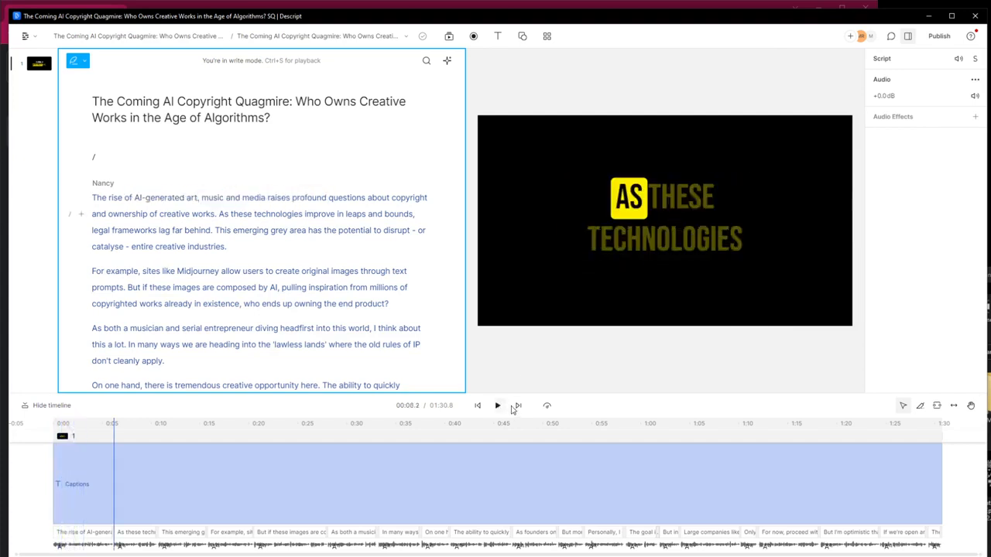
- Add a progress bar to the scene and play the start of the narration to check it
left_click(96, 160)
left_click(82, 159)
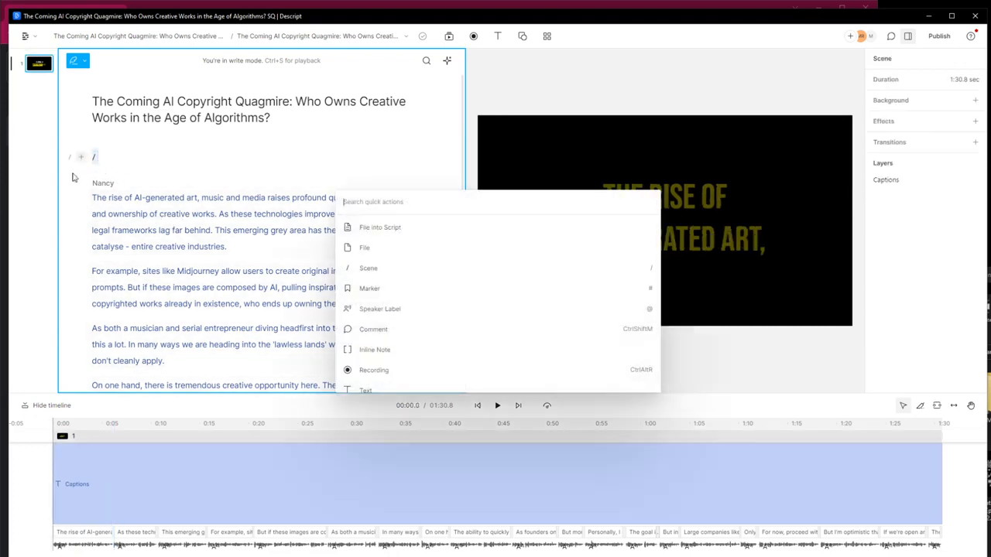
scroll(397, 353, "down", 8)
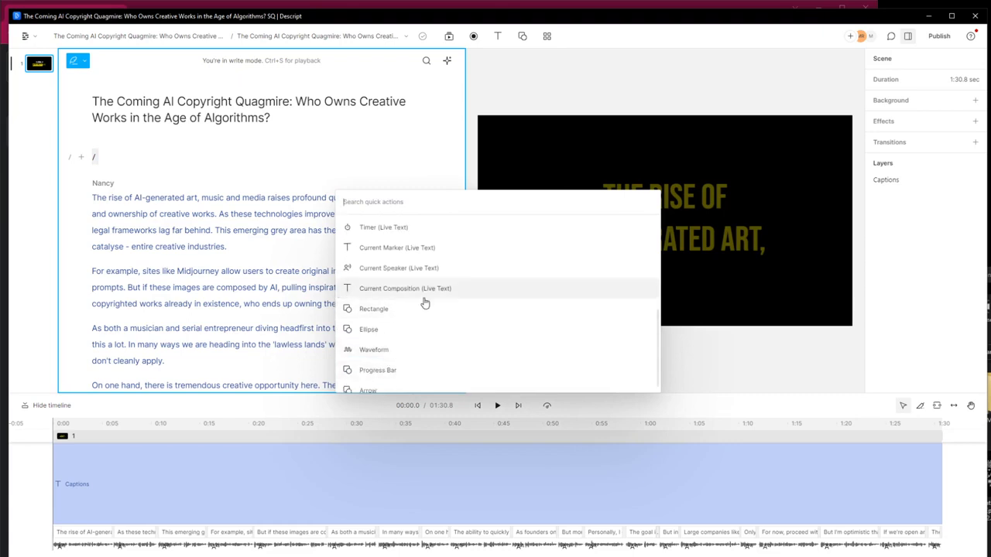
left_click(404, 372)
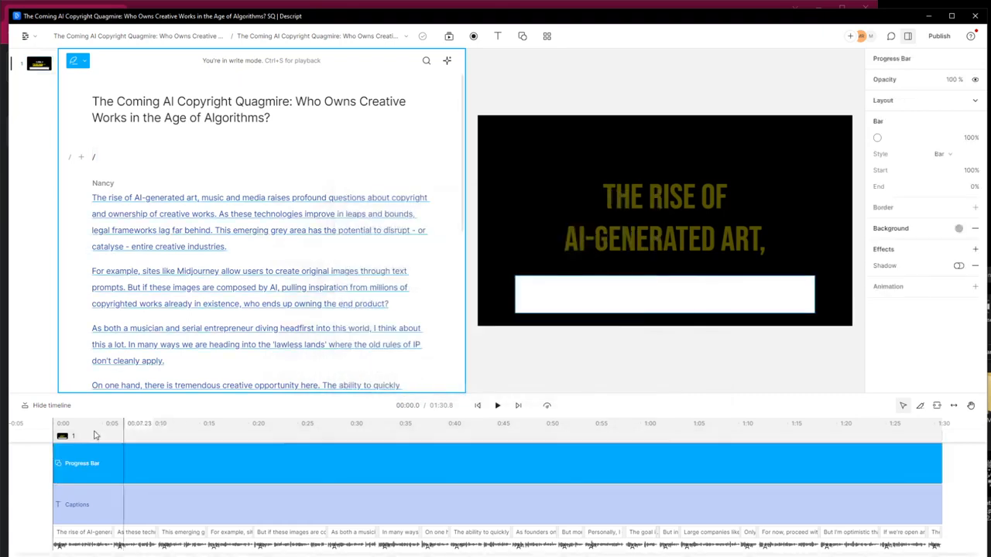
left_click(491, 406)
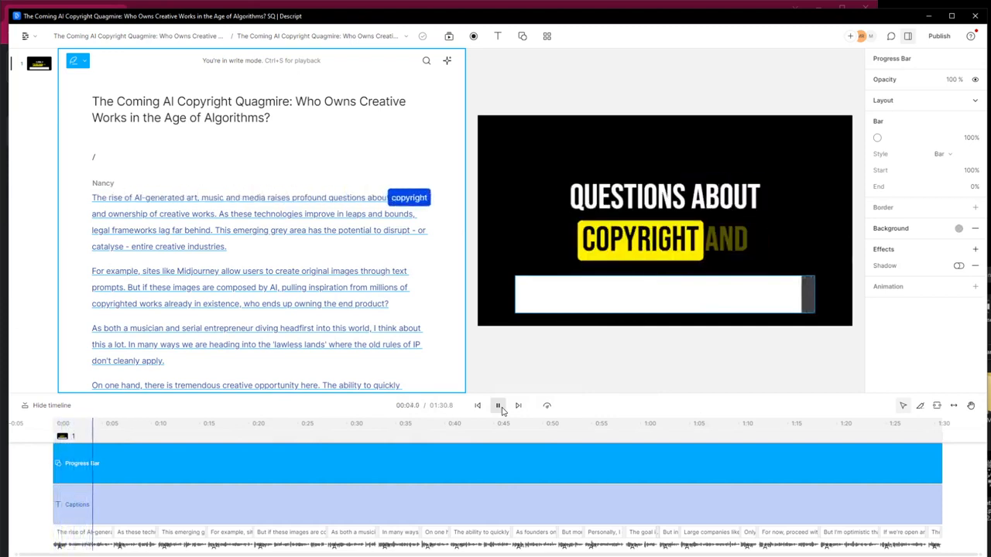
left_click(499, 406)
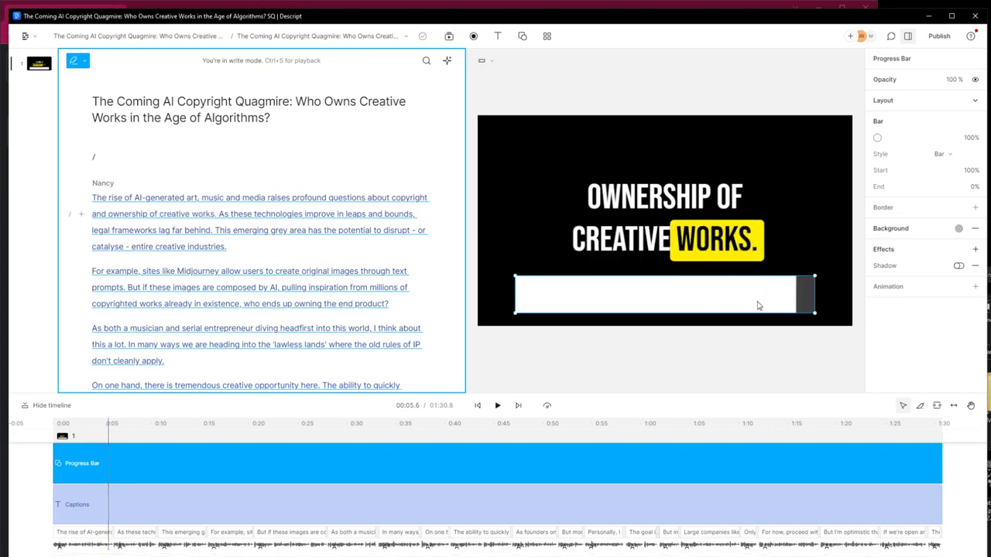
- Recolour the progress bar's fill yellow (ffee00)
left_click(877, 138)
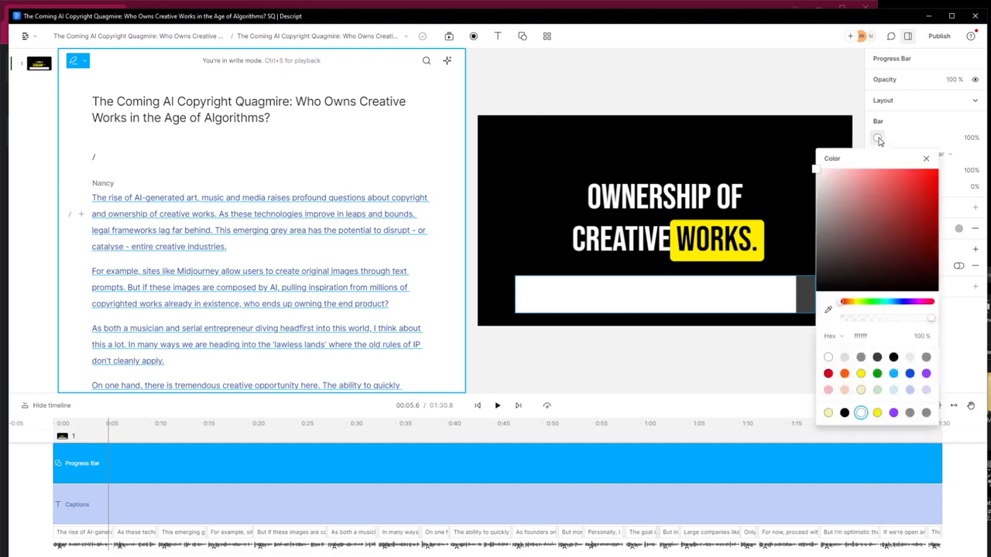
left_click(861, 374)
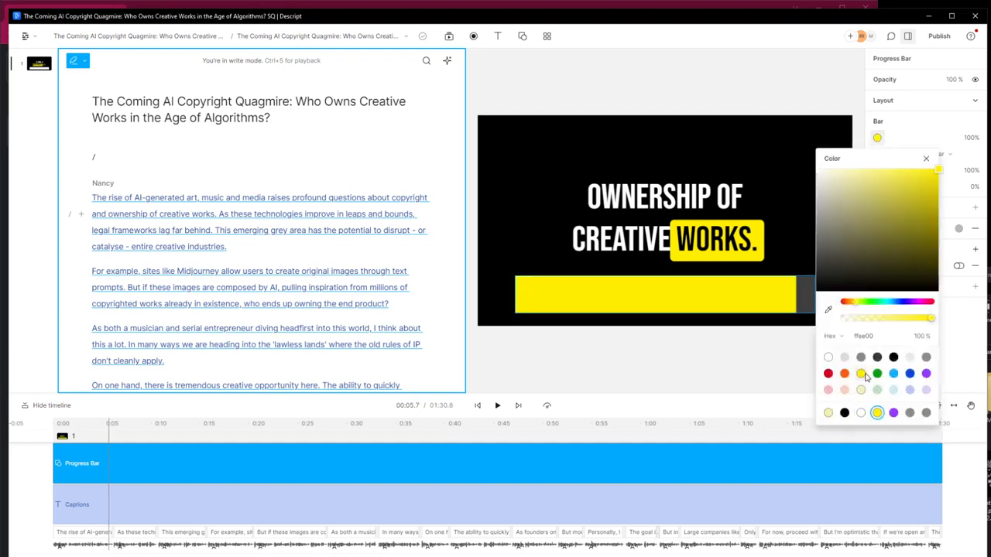
left_click(926, 158)
- Thin the progress bar, setting its height to 50
left_click_drag(704, 273, 705, 304)
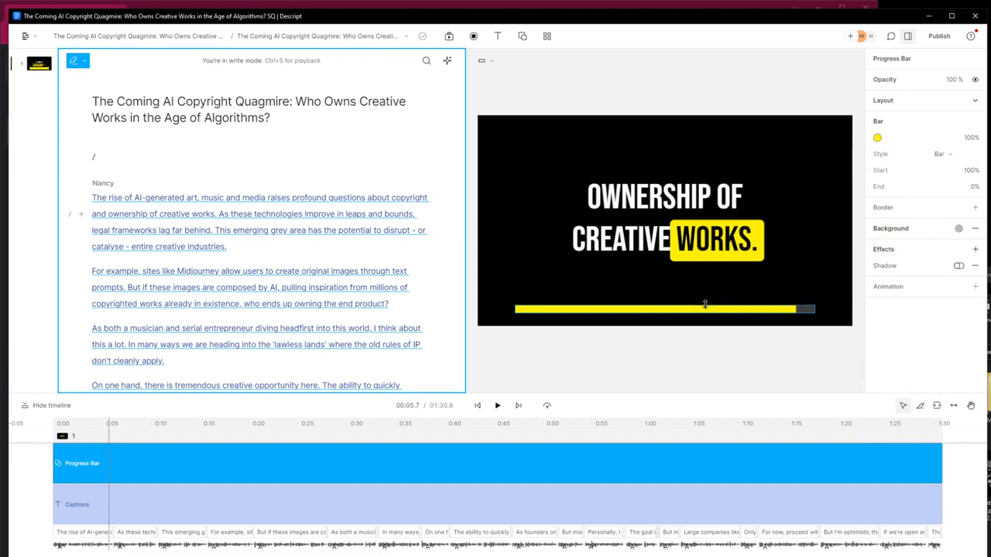
left_click(923, 102)
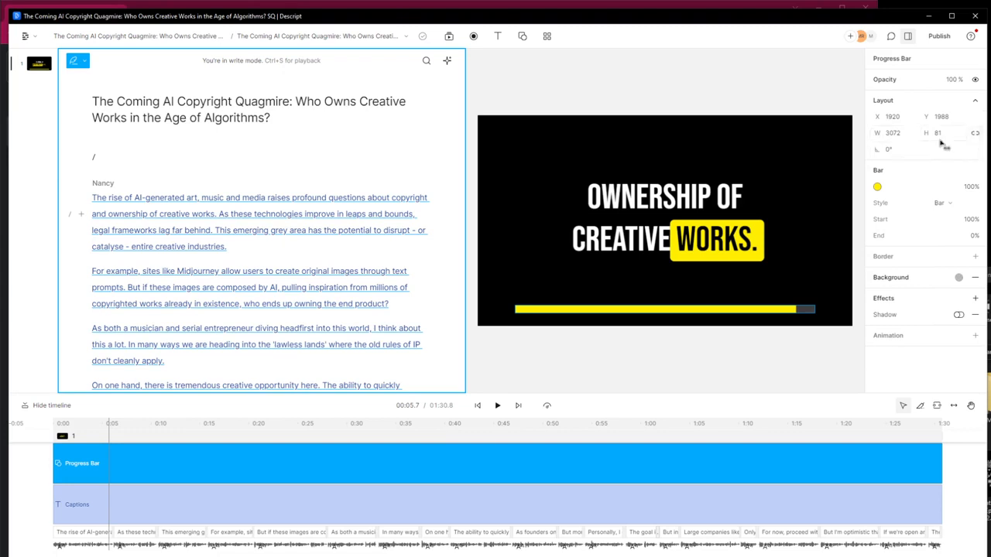
key("Return")
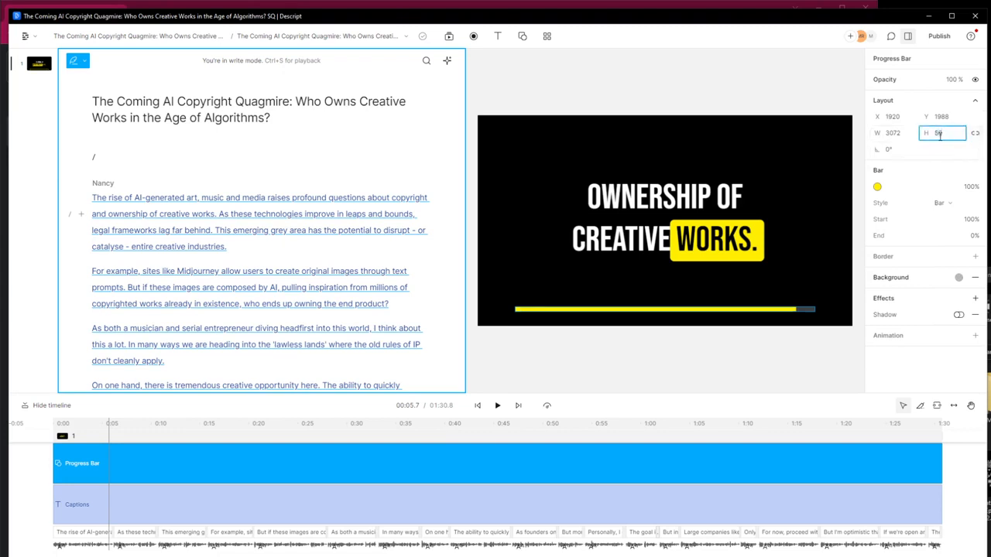
left_click(893, 132)
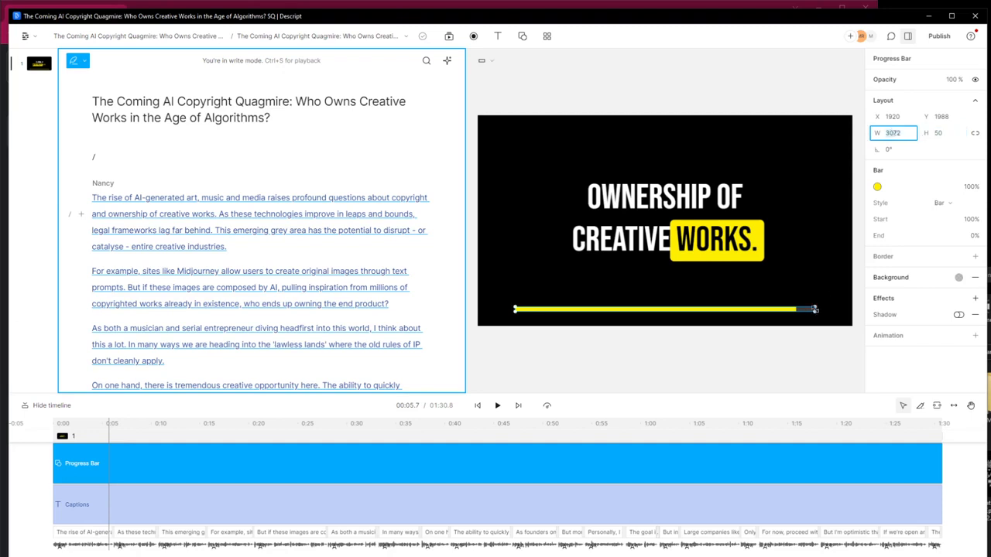
- Stretch the progress bar across the full 3840 frame width along the bottom edge, about 77 high
left_click_drag(814, 308, 851, 324)
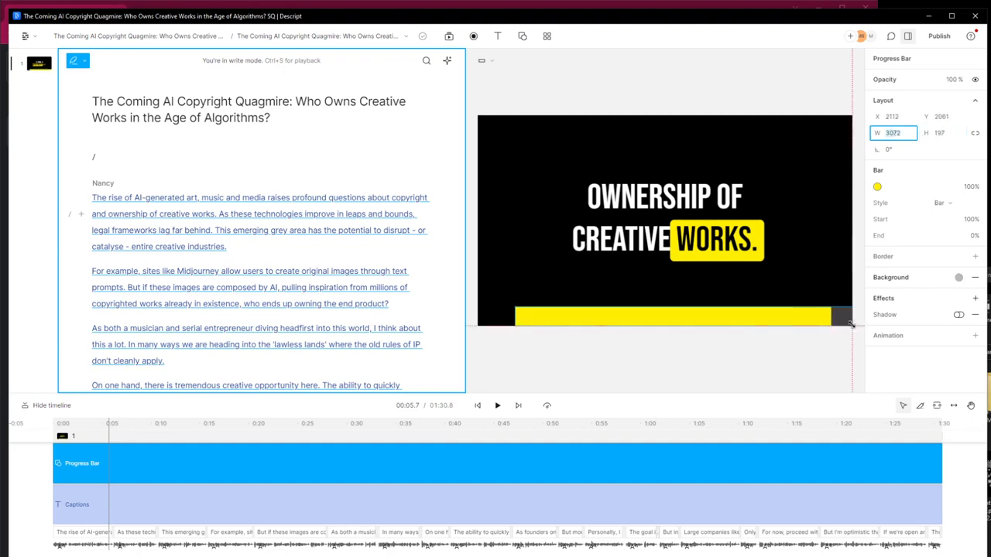
left_click_drag(510, 316, 481, 318)
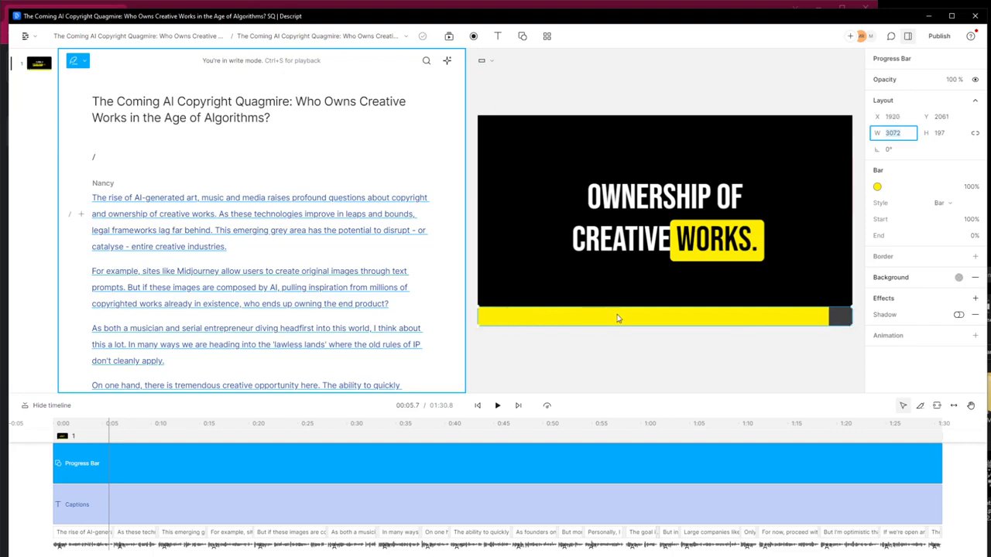
left_click_drag(618, 308, 618, 319)
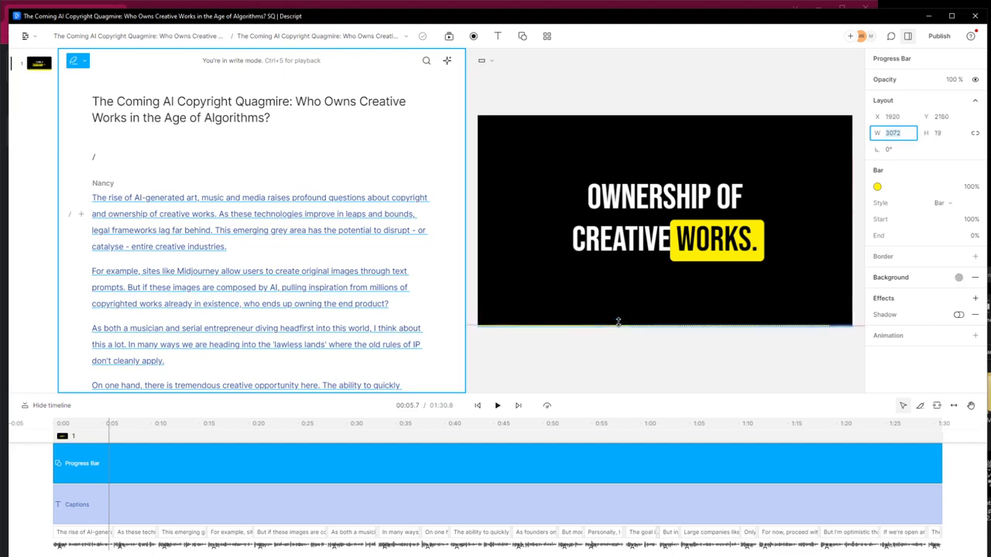
- Make the progress bar fill over time by setting its start to 0% and end to 100%, and scrub the timeline to check it
left_click_drag(81, 430, 328, 441)
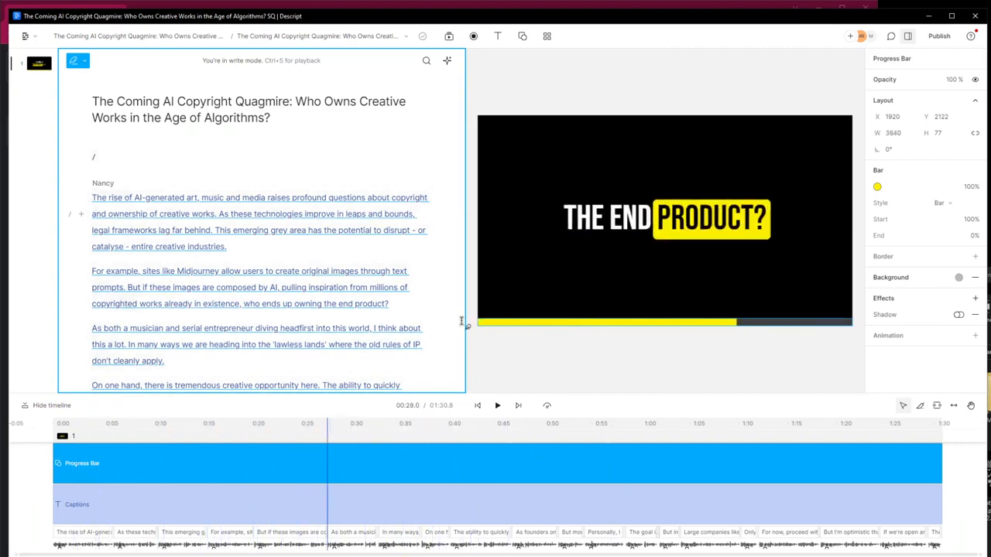
left_click(973, 220)
type("0")
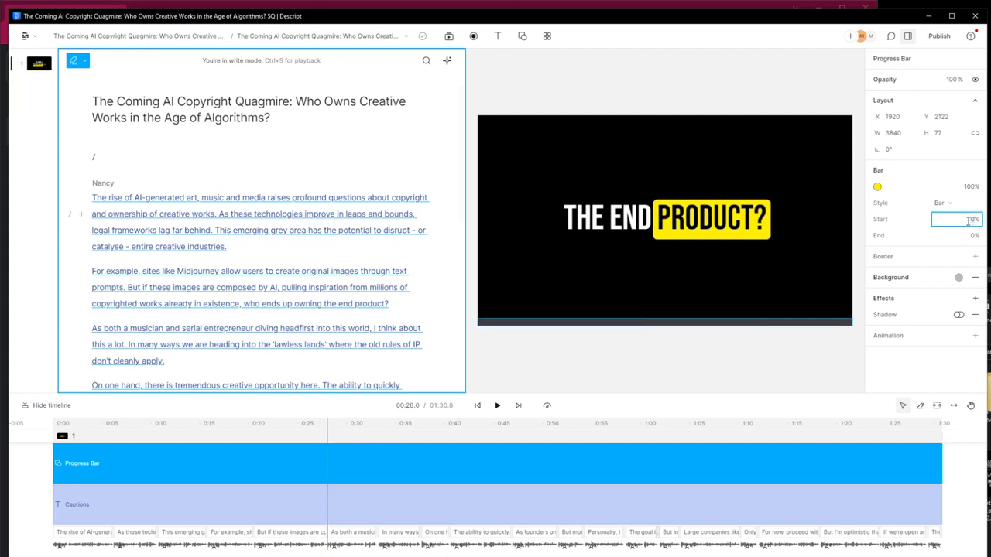
left_click(972, 237)
type("100")
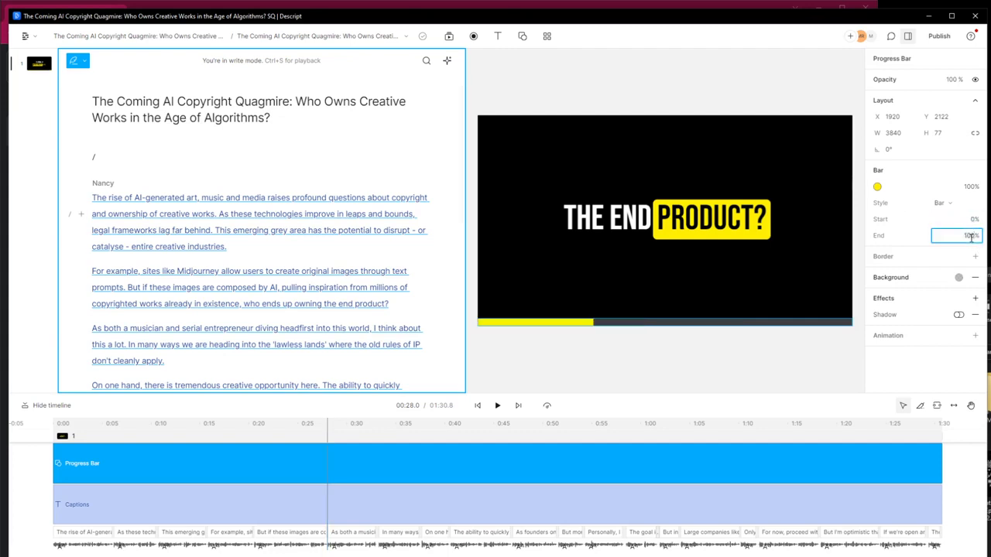
left_click_drag(112, 427, 56, 434)
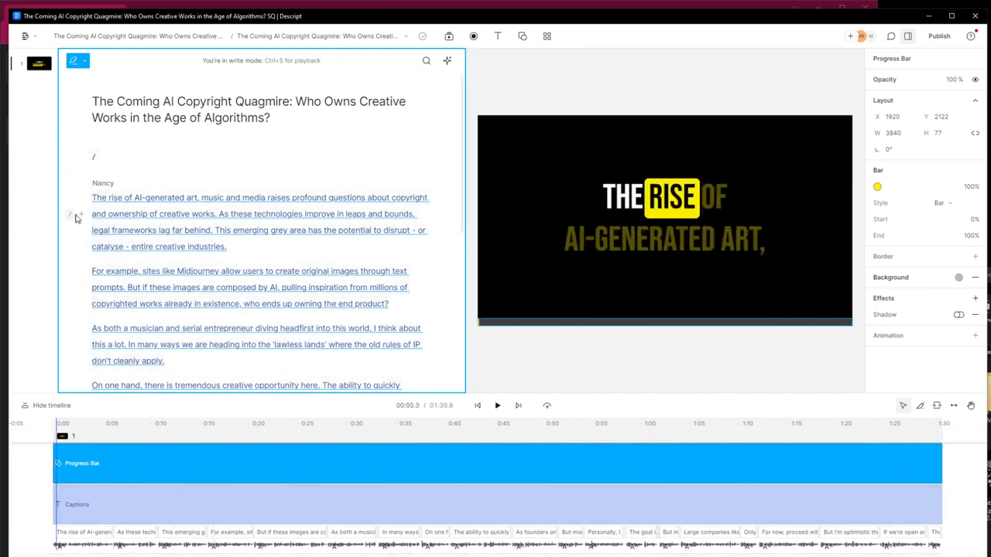
- Add a second progress bar in the Ring style, sized about 1731 × 1260 and centred in the frame
left_click(83, 158)
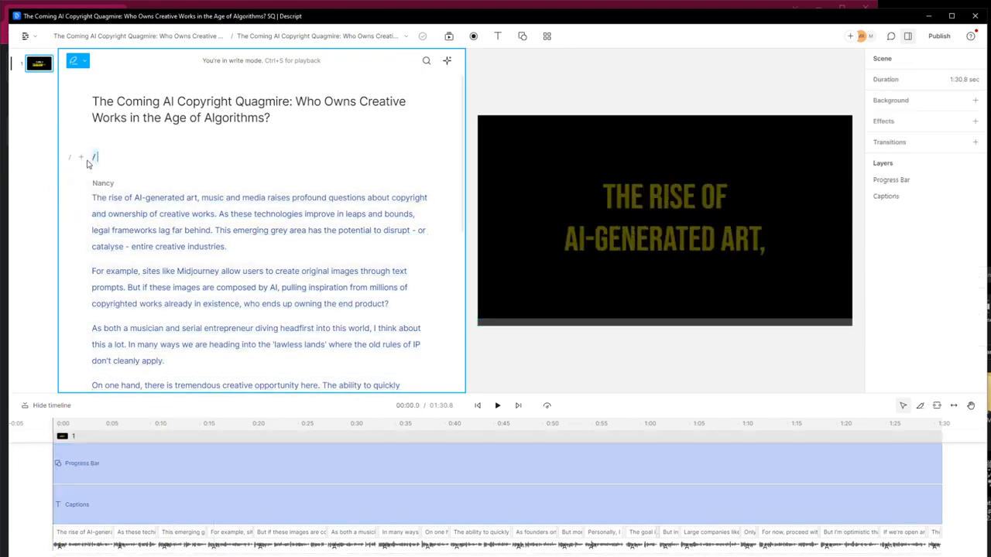
scroll(438, 350, "down", 10)
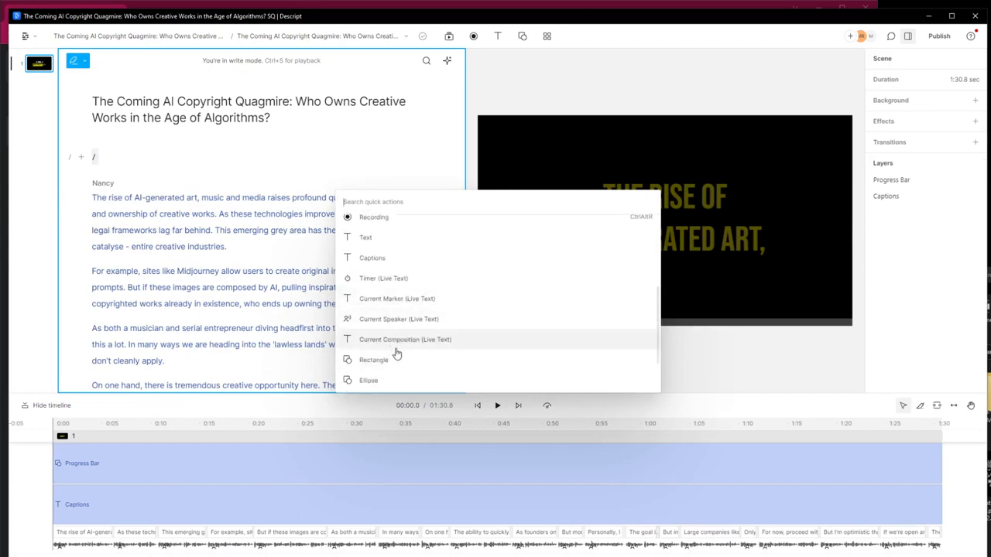
left_click(409, 364)
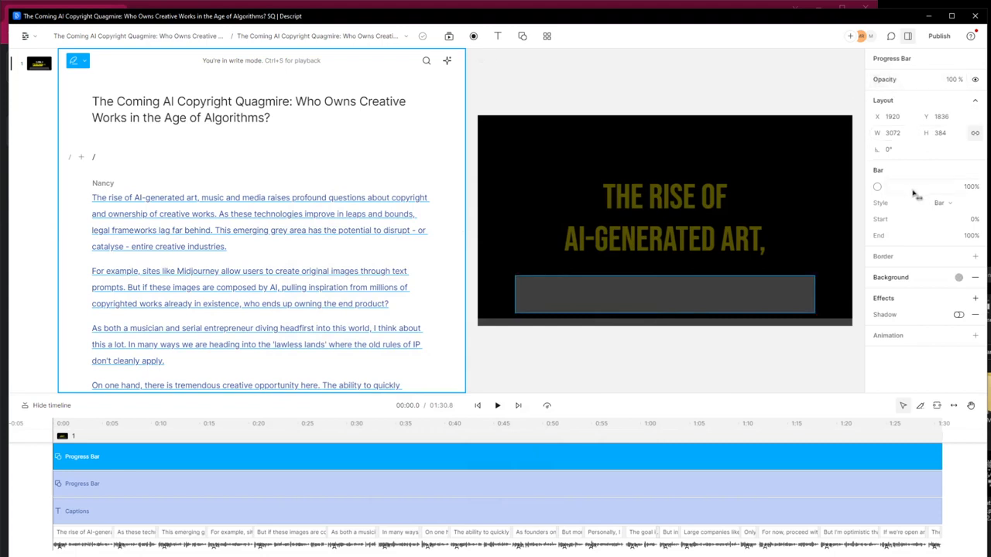
left_click(944, 203)
left_click(900, 243)
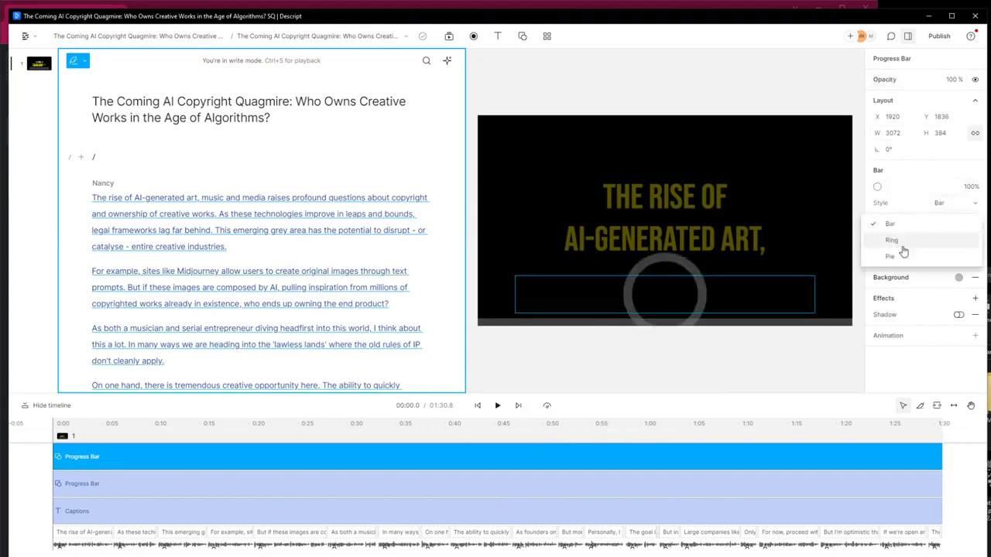
left_click_drag(529, 285, 524, 287)
left_click_drag(586, 261, 654, 244)
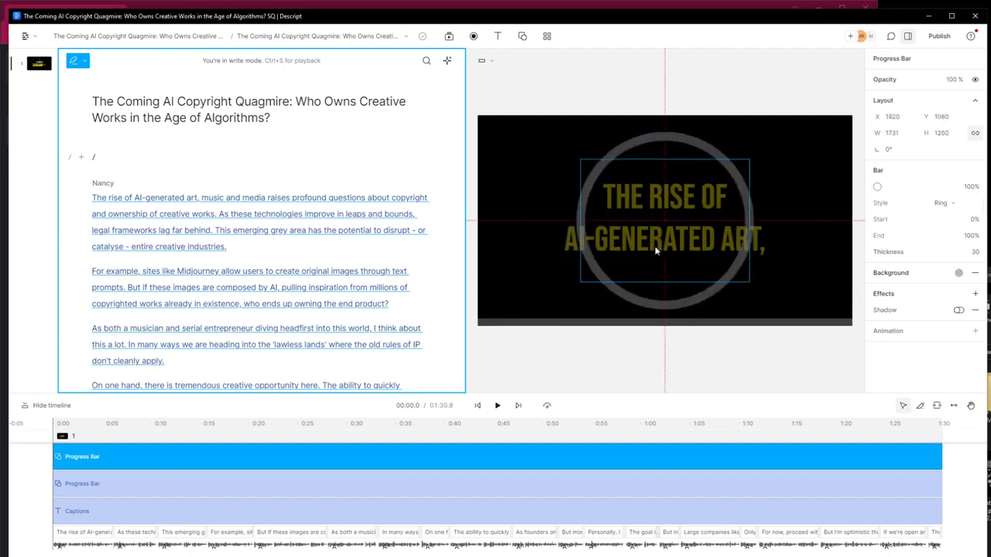
- Reduce the captions' font size to 70 and shrink their text box to about 1586 × 677 so they fit inside the ring
left_click(442, 513)
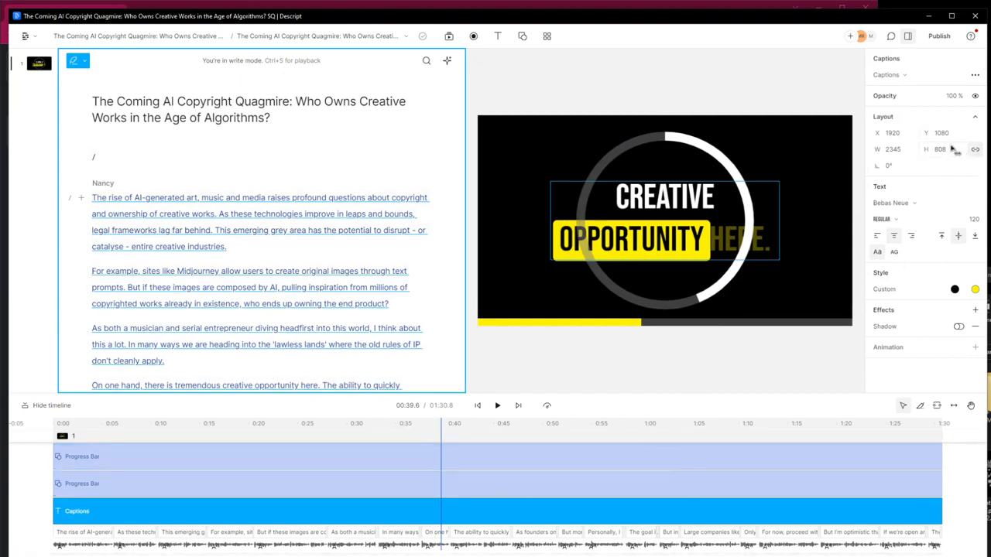
left_click_drag(973, 220, 945, 223)
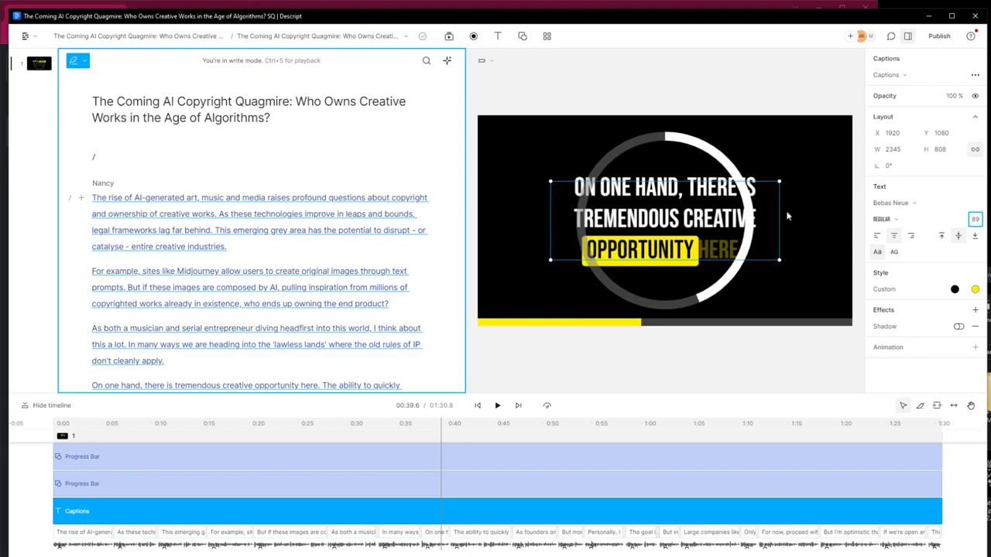
left_click_drag(782, 212, 728, 216)
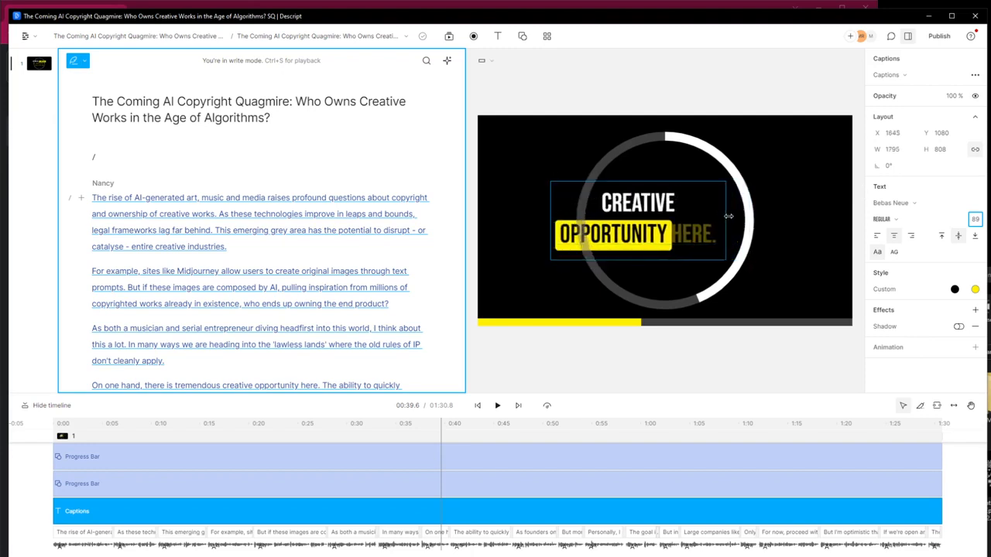
left_click_drag(551, 216, 601, 220)
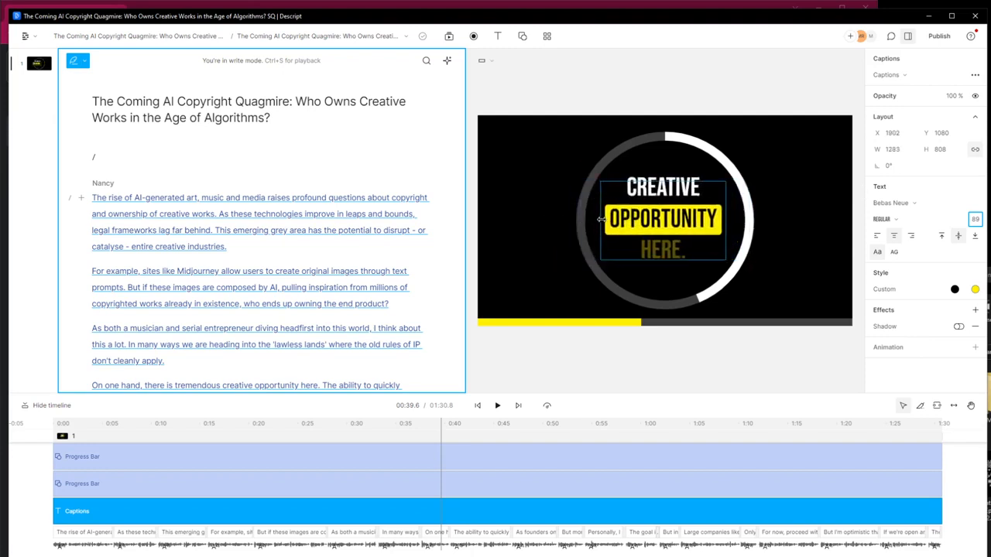
left_click_drag(665, 181, 672, 214)
left_click_drag(601, 214, 585, 213)
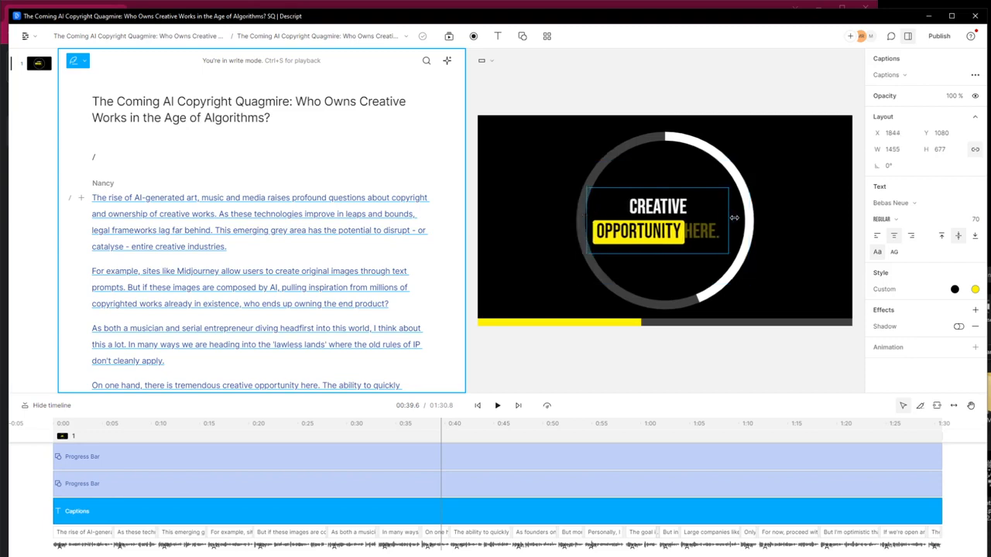
left_click_drag(733, 217, 741, 219)
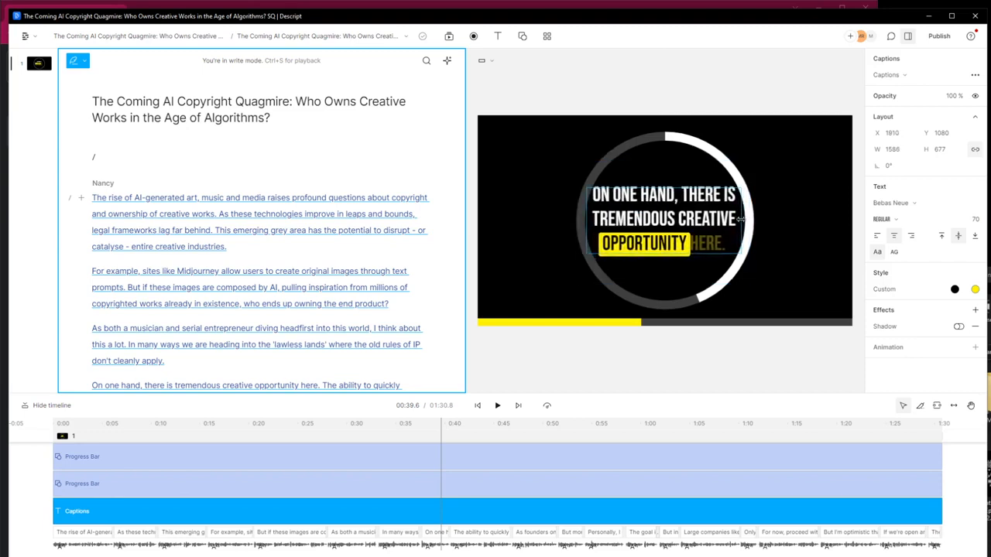
- Play the narration from the beginning and stop it after the first sentence to check the captions inside the ring
left_click(347, 424)
left_click_drag(318, 430, 44, 425)
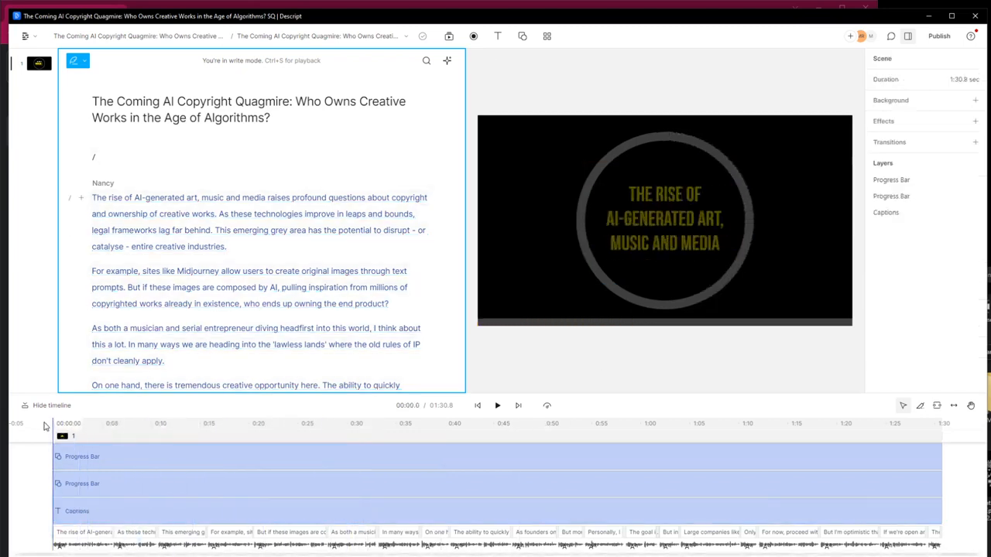
key("space")
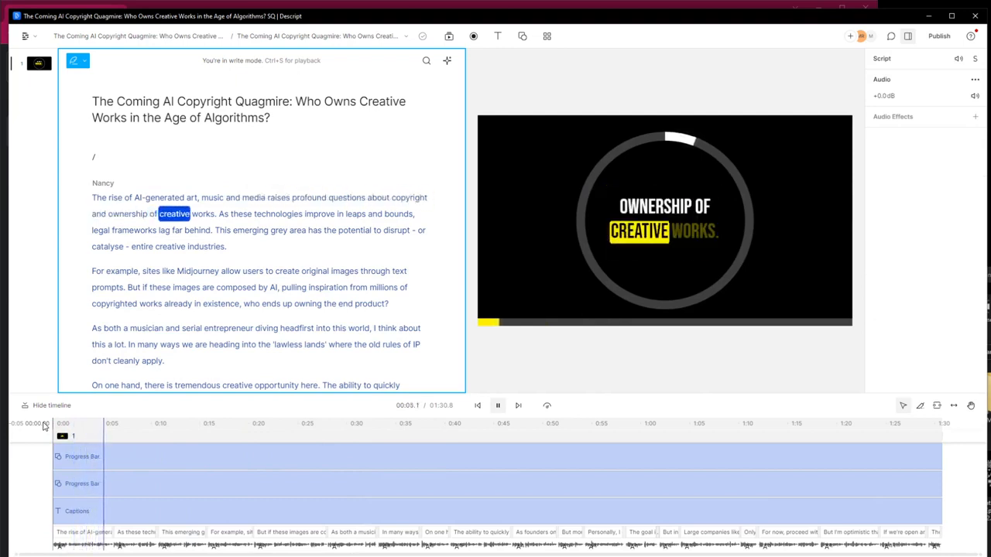
key("space")
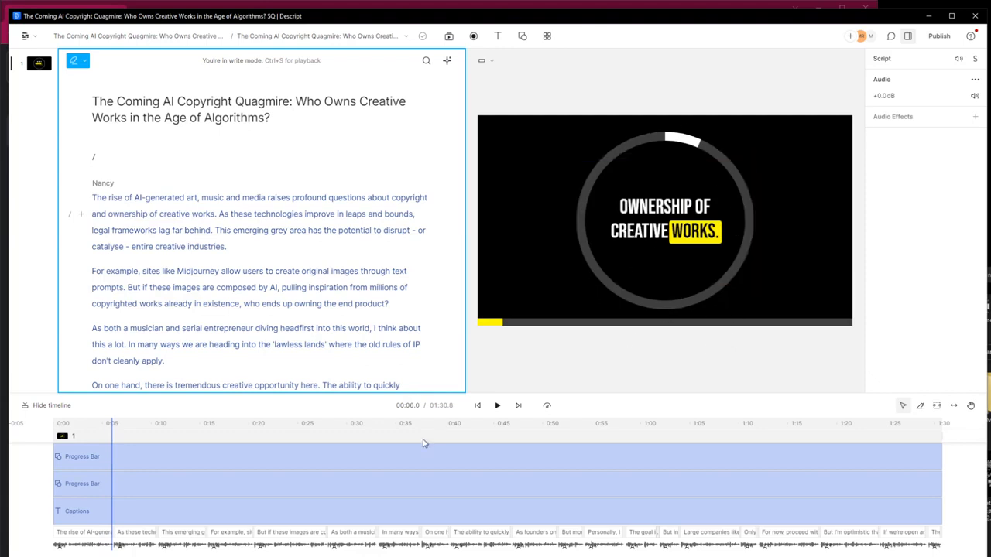
- Reduce the ring progress bar's thickness to 6 and change its bar colour to yellow (ffee00)
left_click(439, 457)
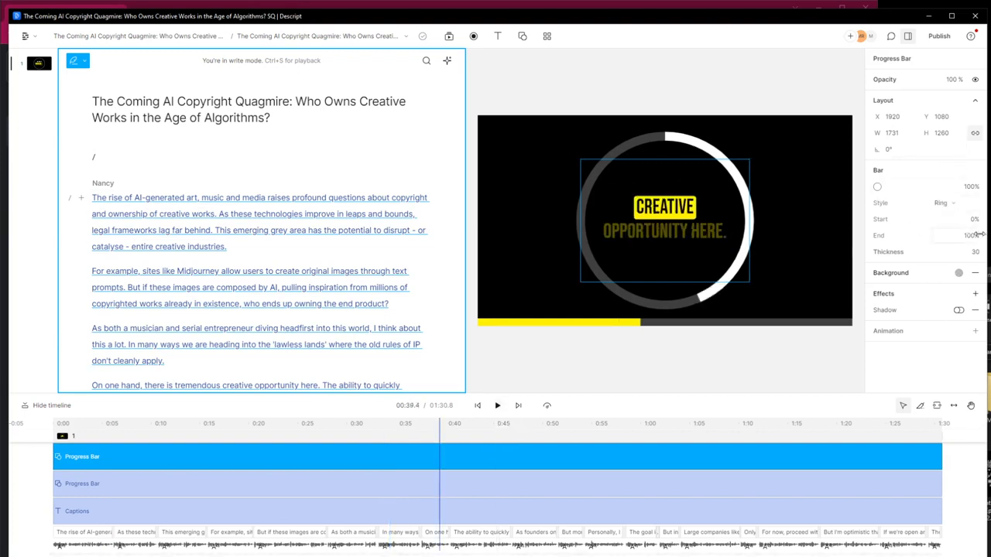
left_click_drag(976, 251, 952, 253)
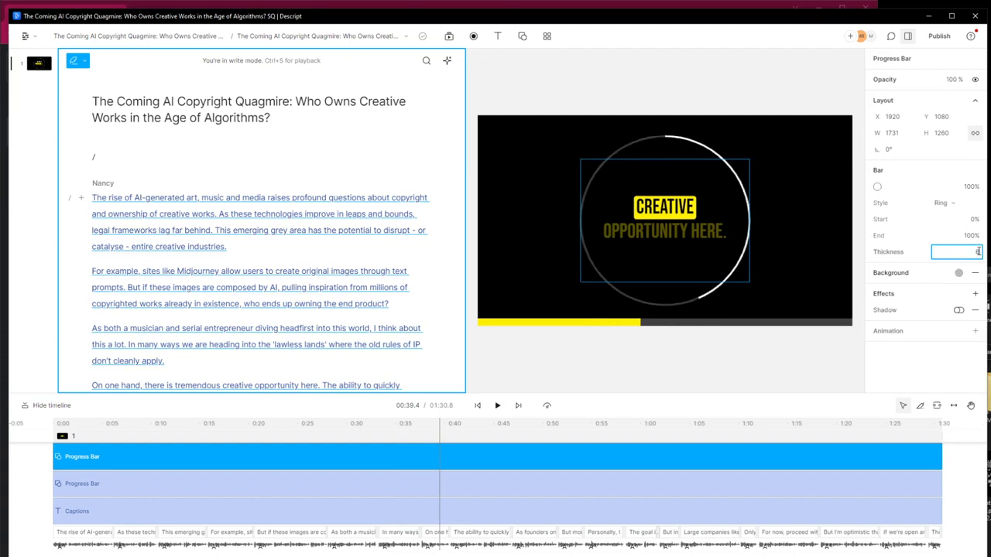
left_click(877, 188)
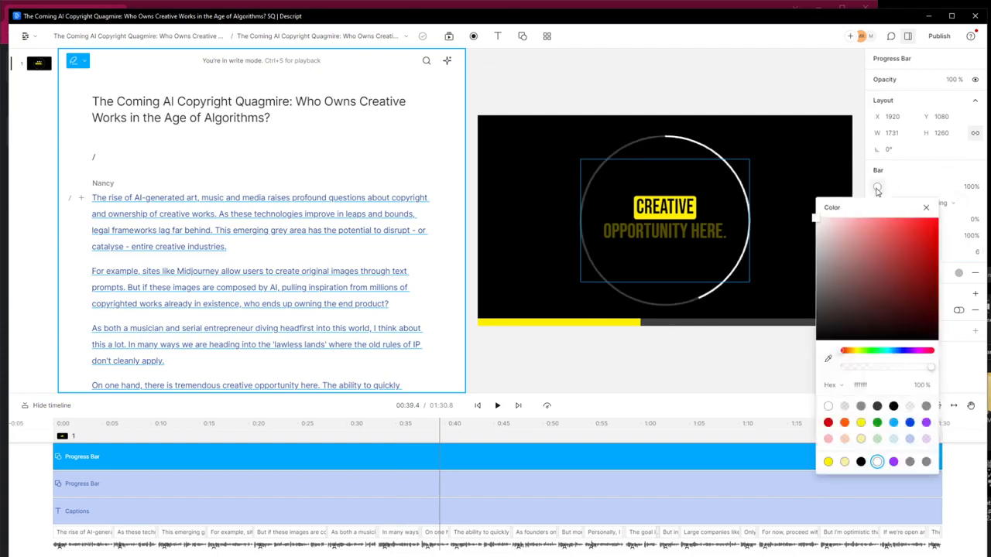
left_click(860, 423)
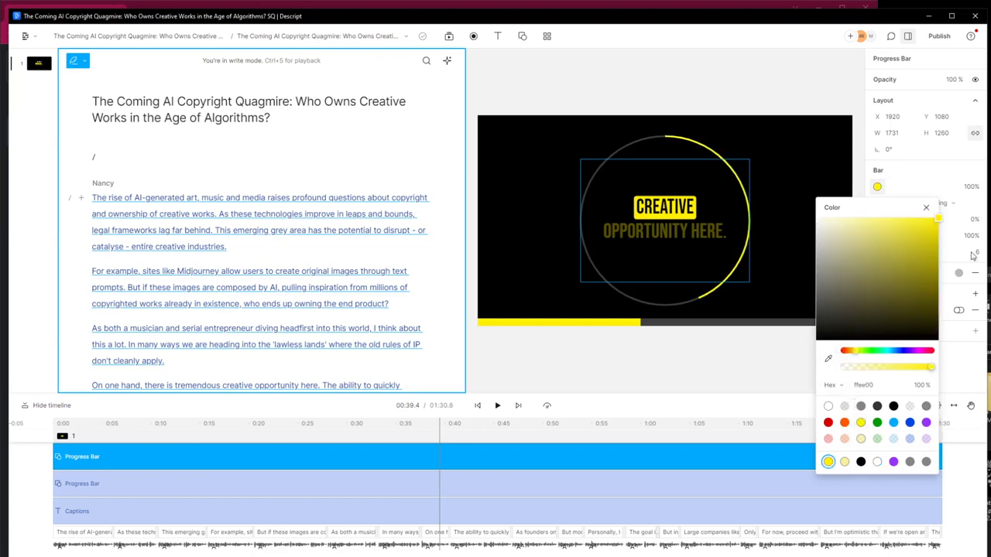
left_click(927, 209)
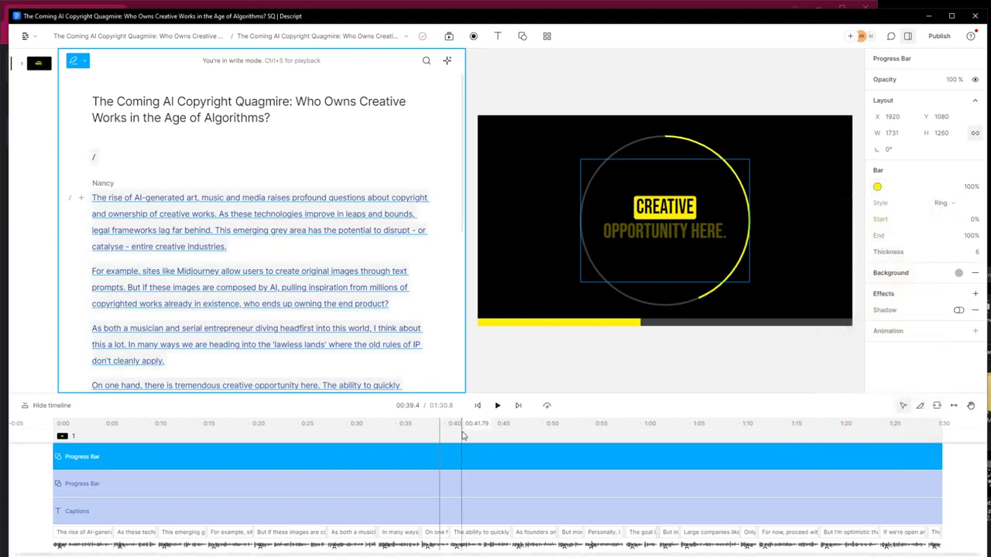
- Insert a waveform layer at the script's opening scene marker and play the first sentence to check its animation
left_click_drag(463, 433, 62, 405)
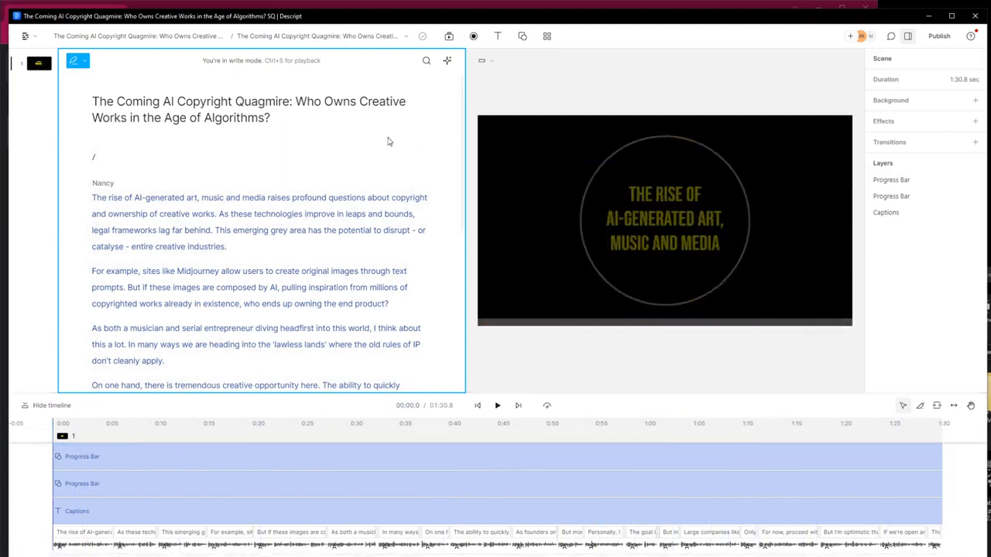
double_click(93, 158)
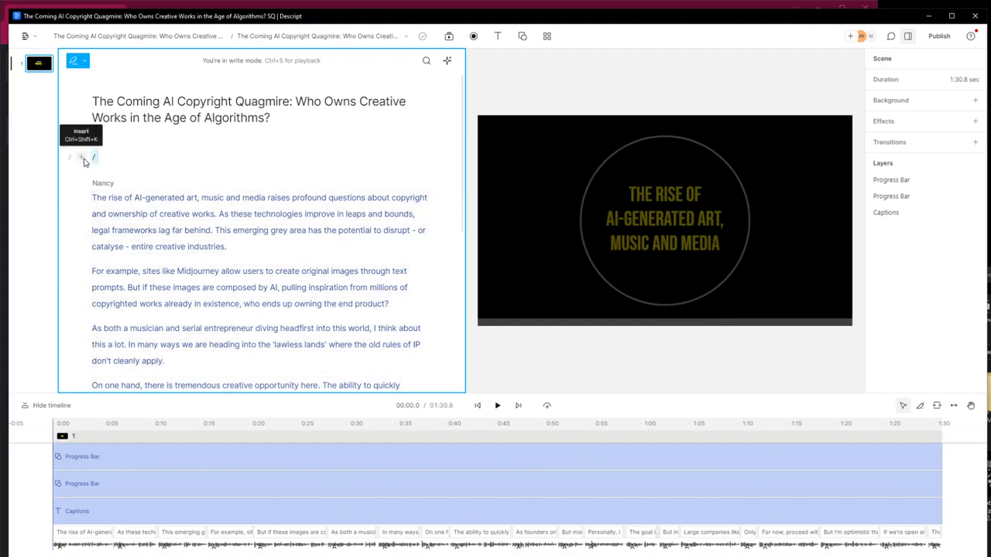
left_click(81, 157)
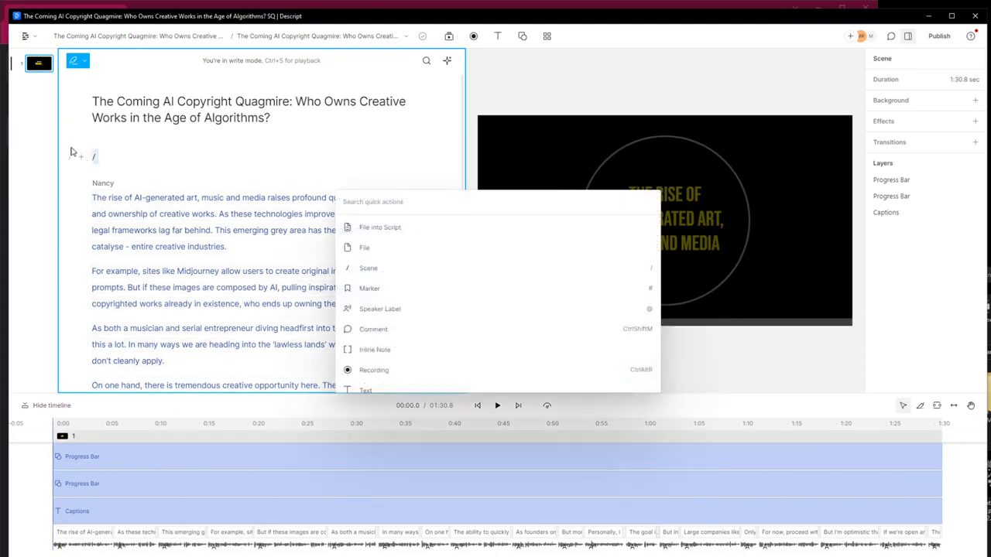
scroll(516, 342, "down", 5)
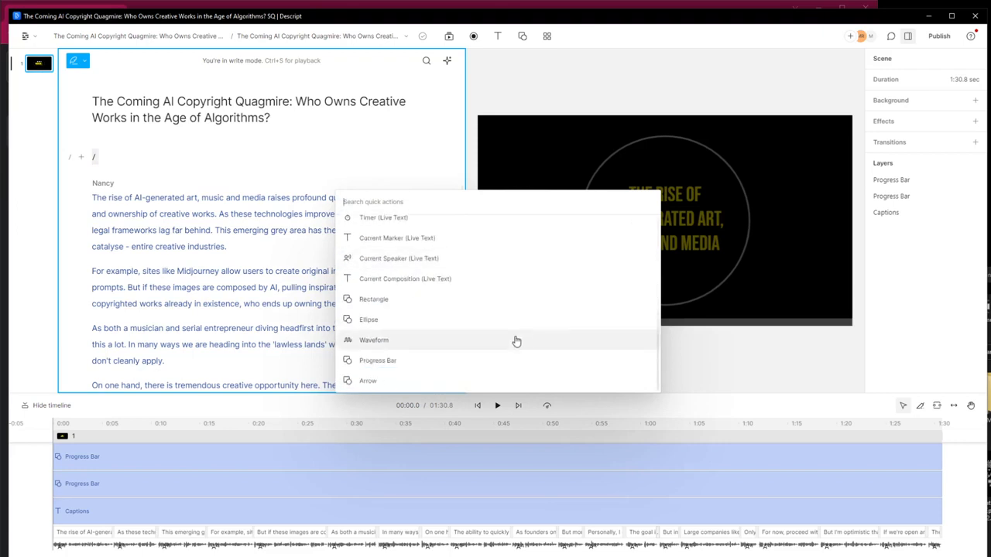
left_click(375, 341)
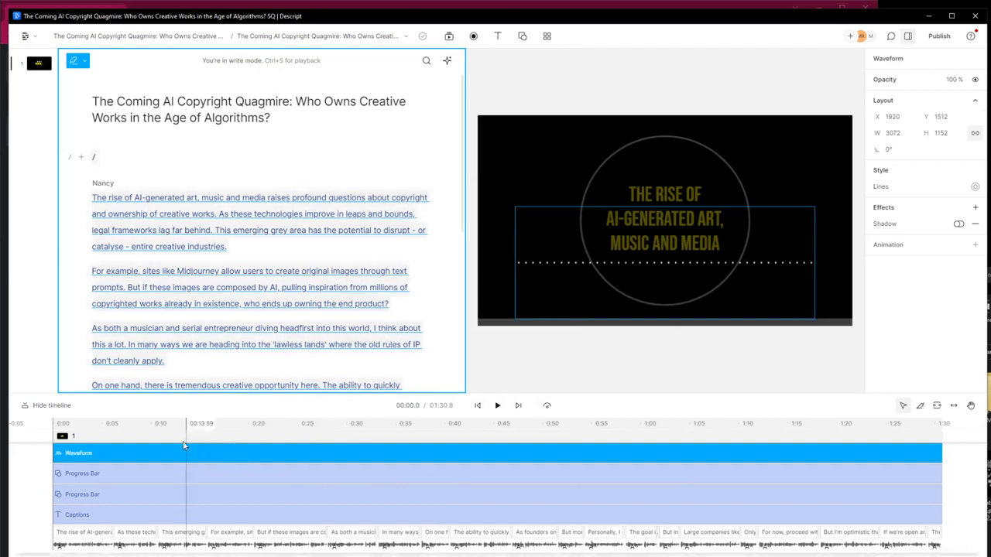
left_click(496, 407)
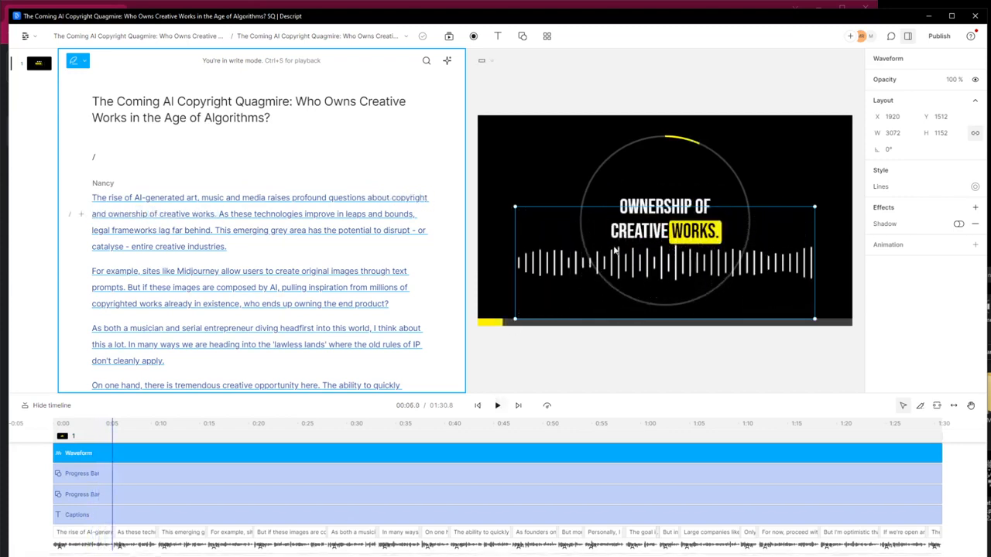
- Move the waveform up to about Y 1026 and narrow it to about 1731 wide so it fits inside the ring
left_click_drag(654, 281, 655, 233)
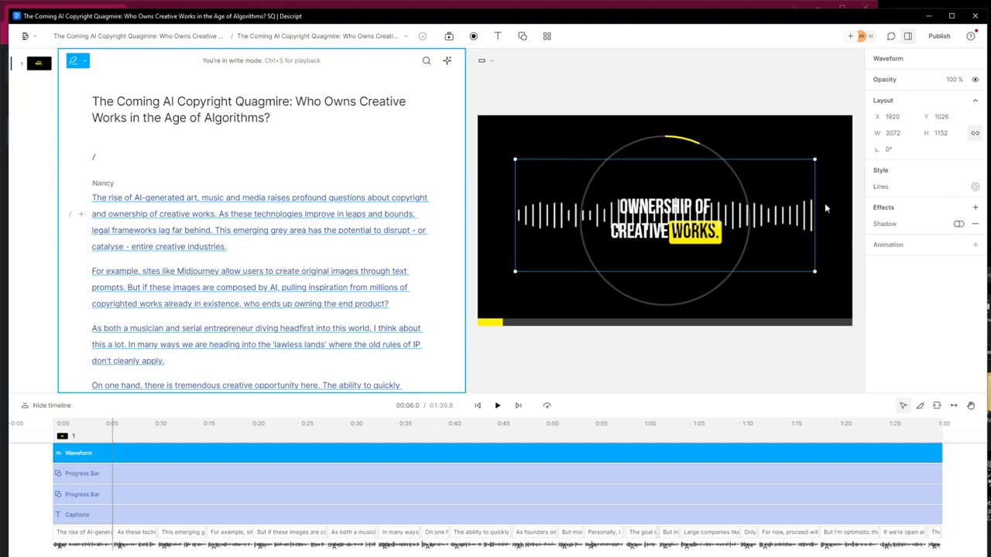
left_click_drag(814, 216, 750, 216)
left_click_drag(513, 207, 578, 213)
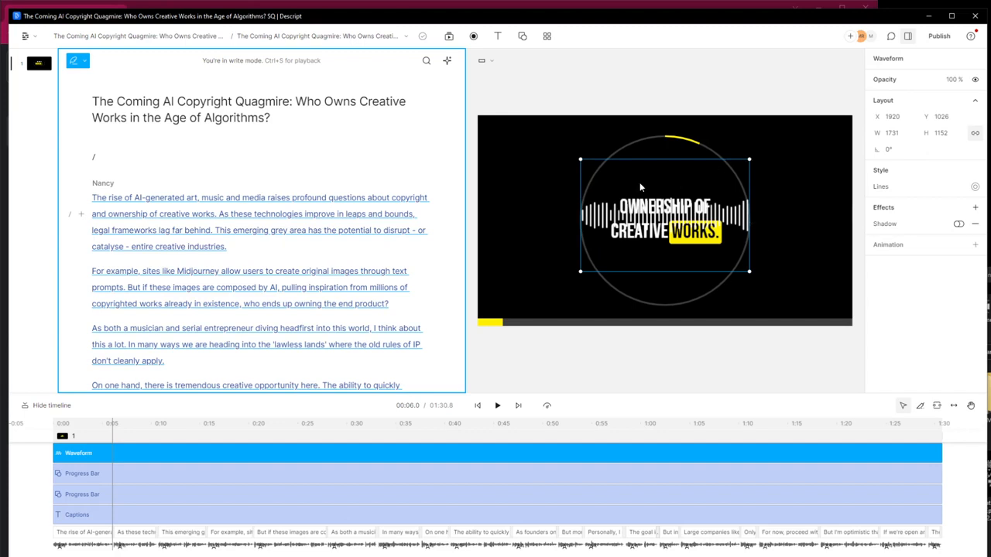
- Send the waveform layer to the back and lower its line colour's opacity to about 18%
left_click(491, 456)
right_click(491, 456)
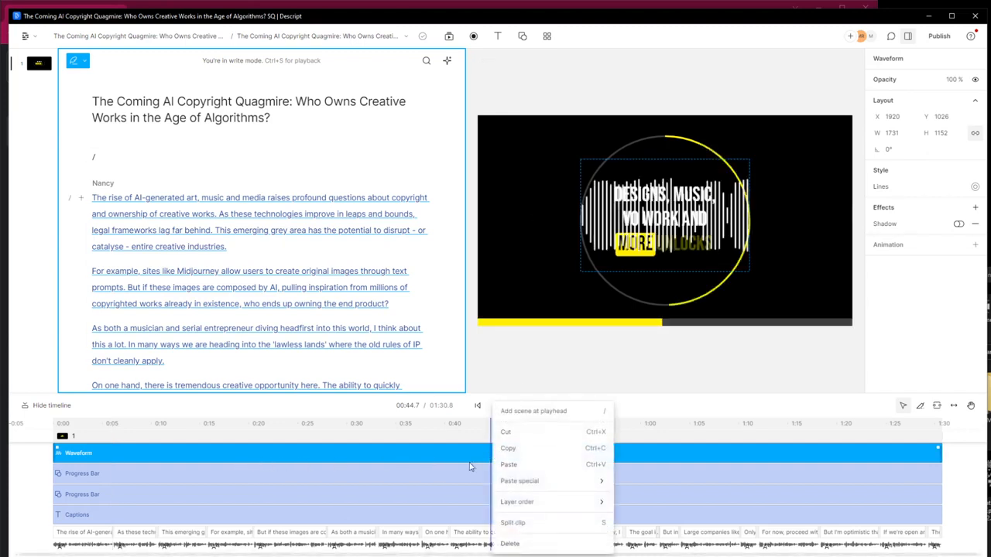
mouse_move(539, 507)
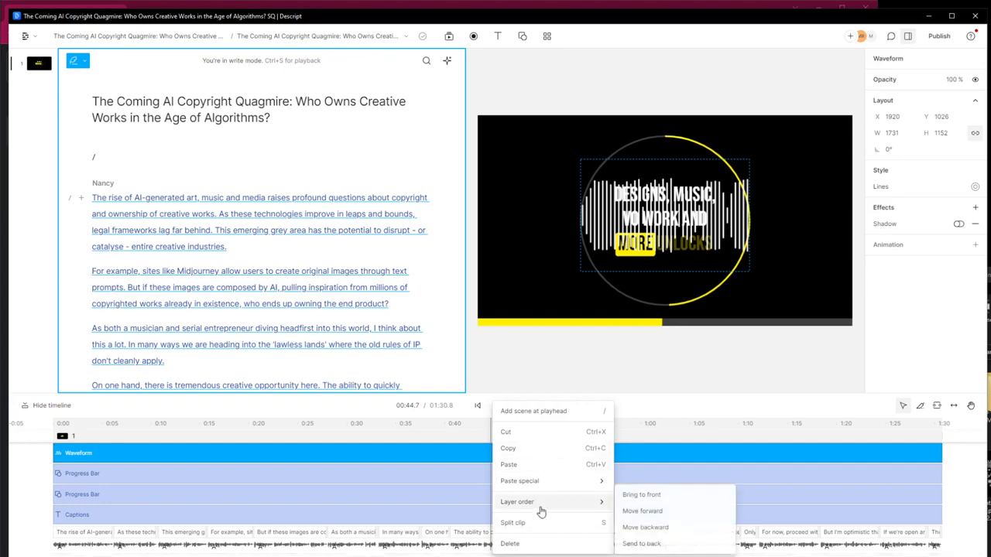
left_click(662, 545)
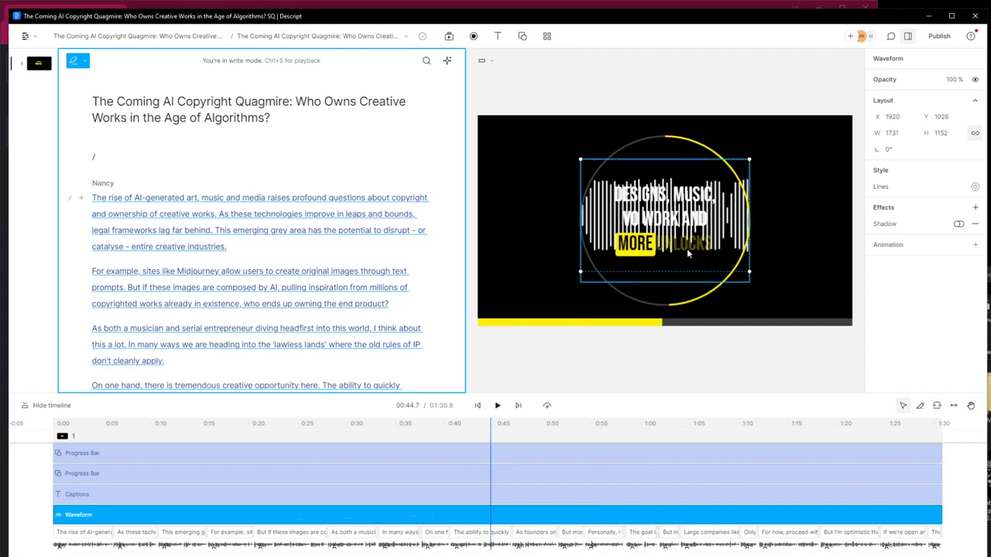
left_click(975, 187)
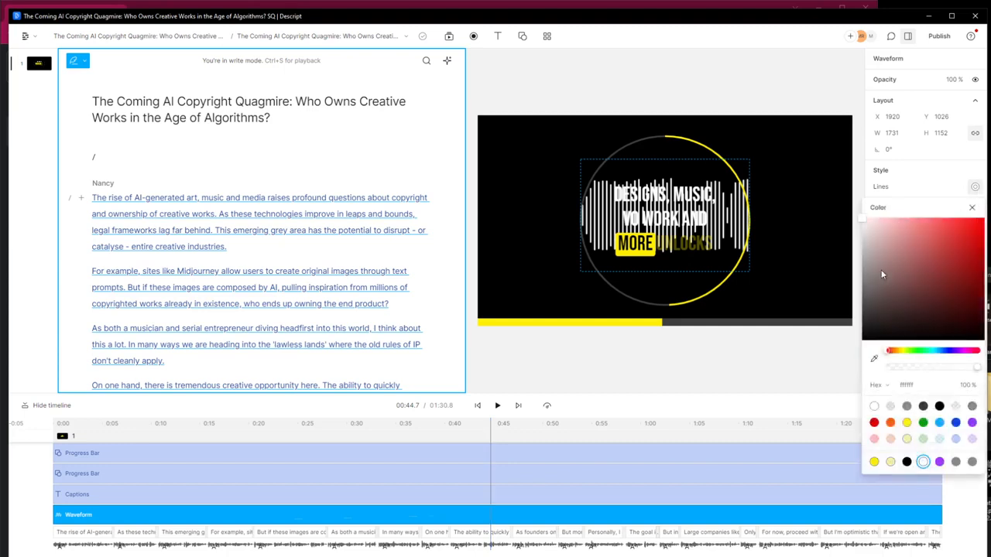
left_click_drag(974, 370, 909, 377)
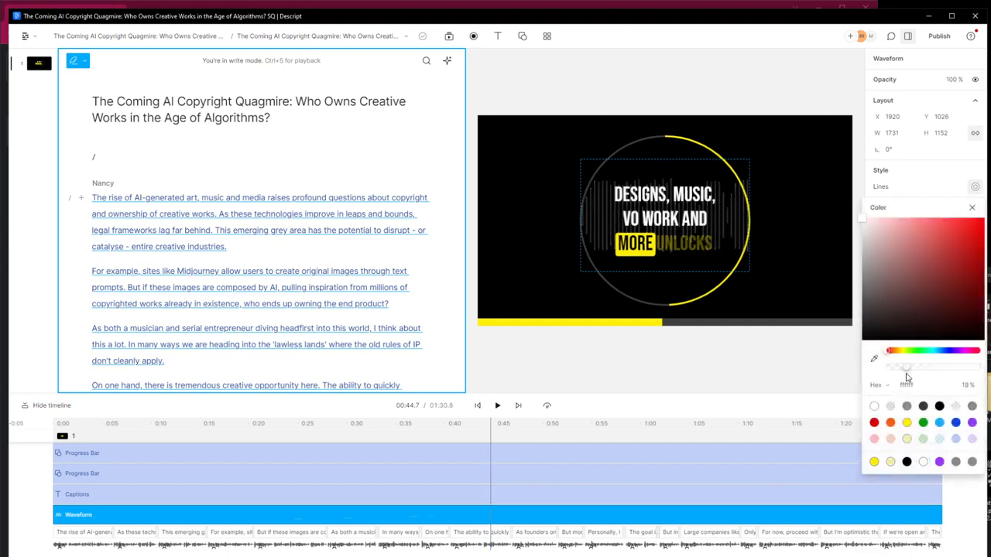
- Play the narration from the beginning and pause it to check the faded waveform behind the captions
left_click_drag(444, 426, 68, 436)
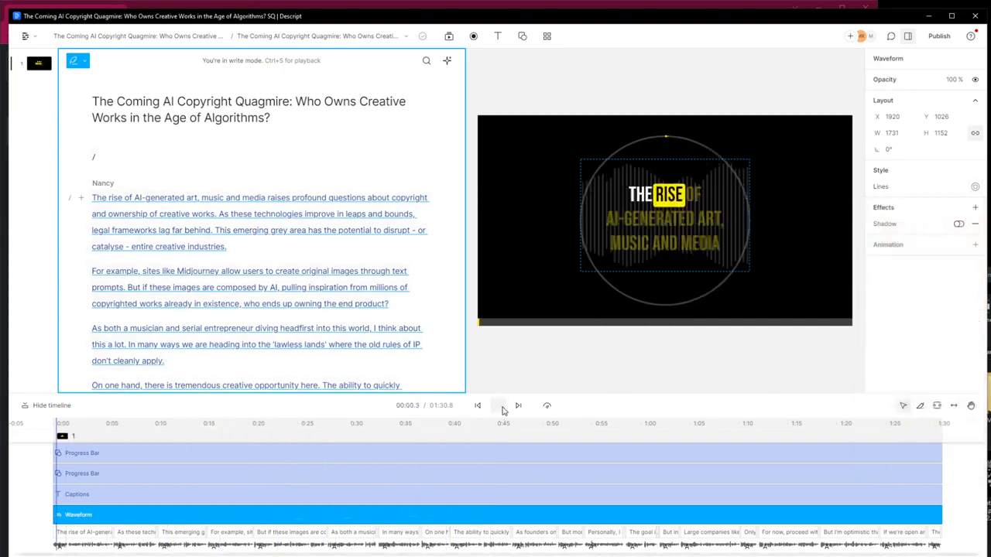
left_click(498, 404)
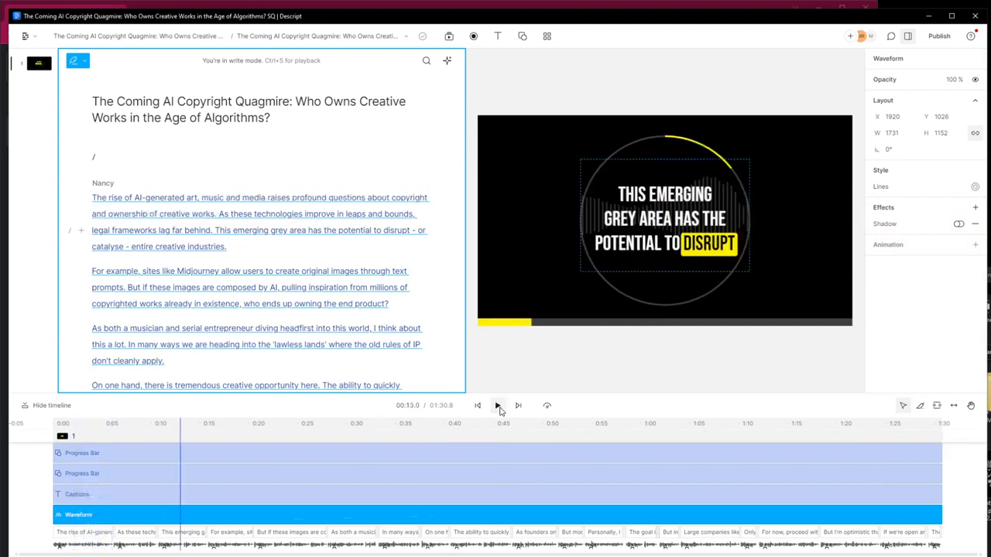
left_click(498, 405)
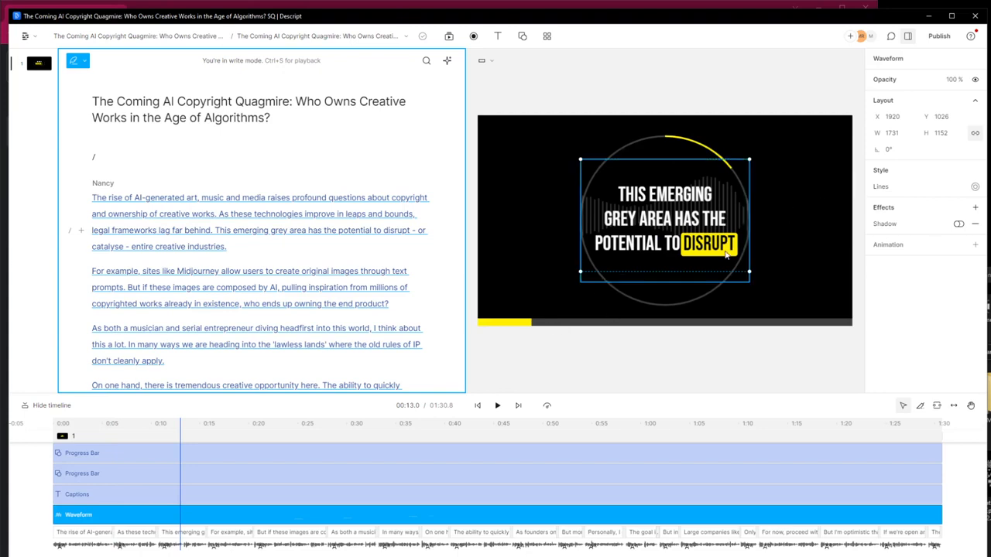
- Set the captions' future-words fill to dark yellow (3e3a03) at 100% opacity in the custom caption style
left_click(276, 493)
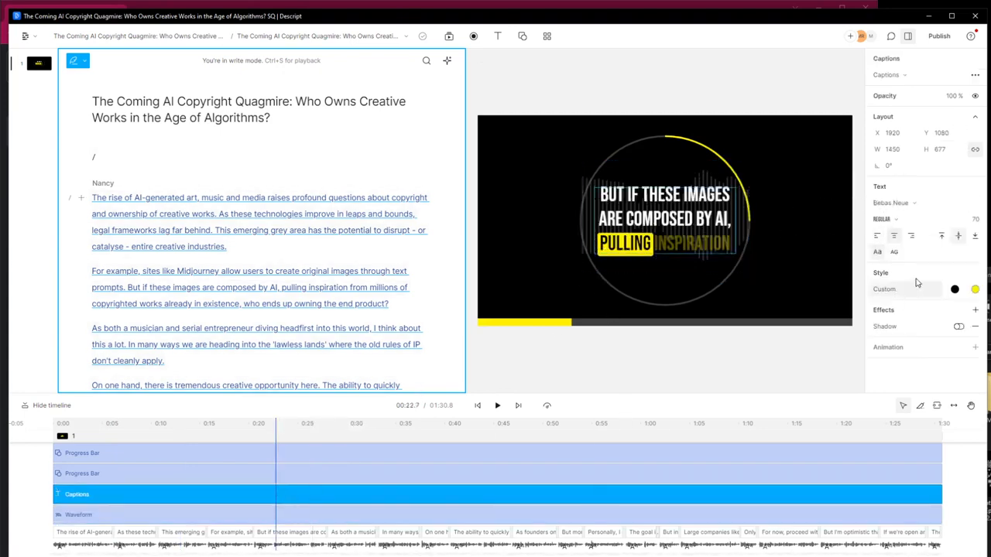
left_click(885, 290)
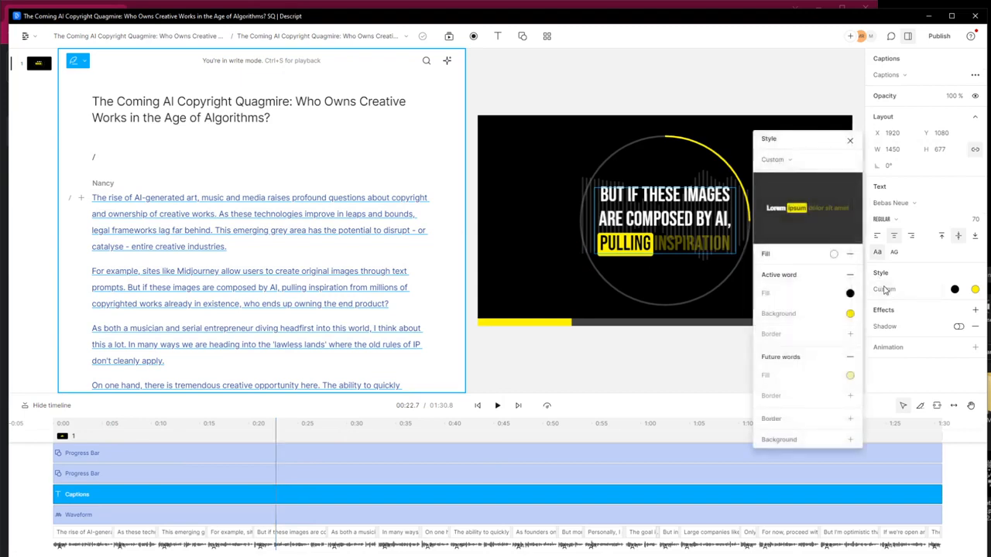
left_click(849, 377)
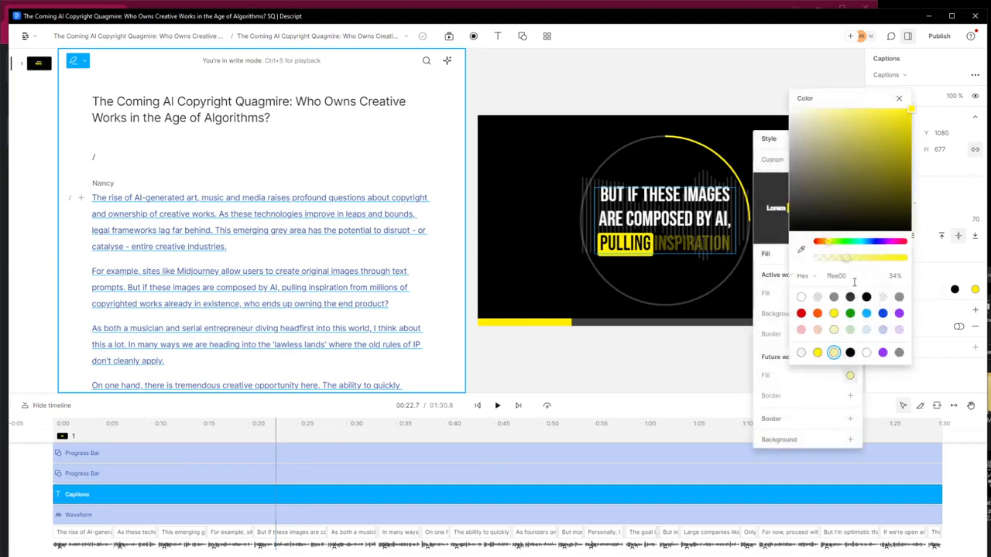
left_click_drag(846, 258, 913, 266)
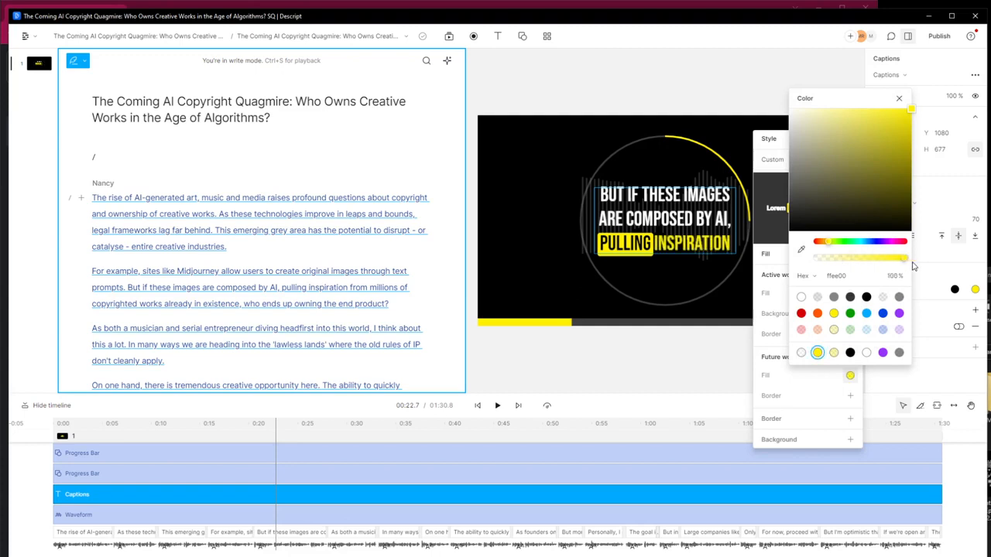
left_click_drag(906, 116, 905, 201)
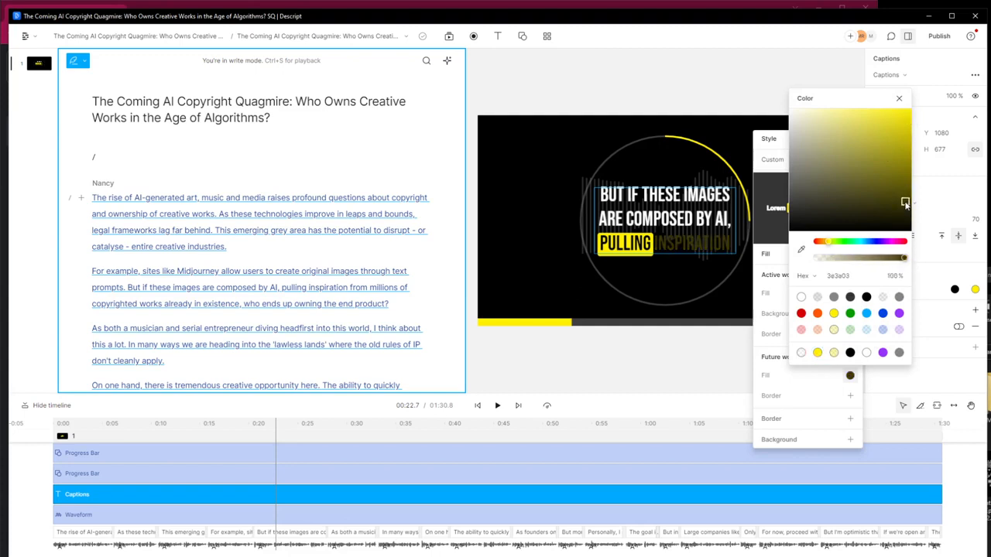
left_click(898, 99)
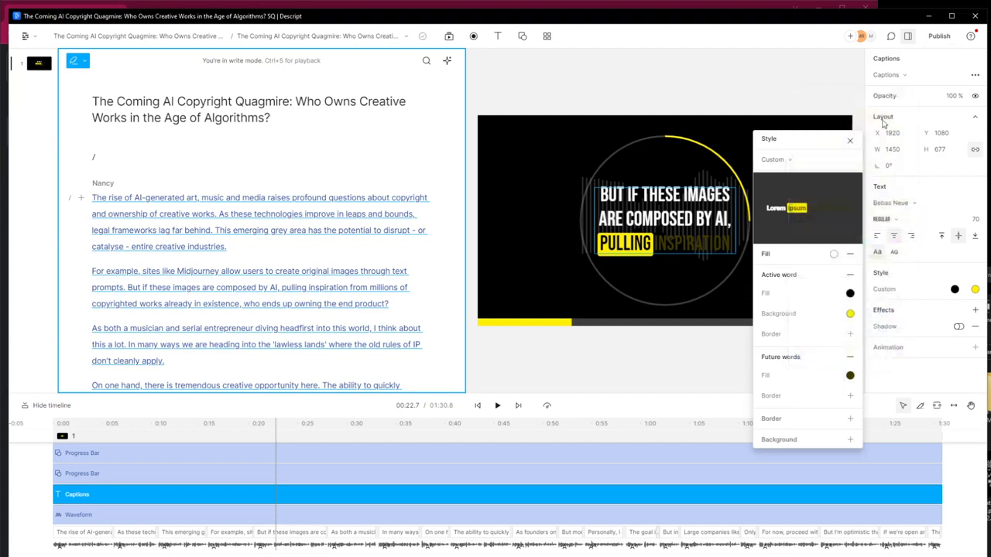
left_click(851, 143)
- Replay the narration from the start and pause it to check the darker upcoming words over the waveform
left_click(106, 435)
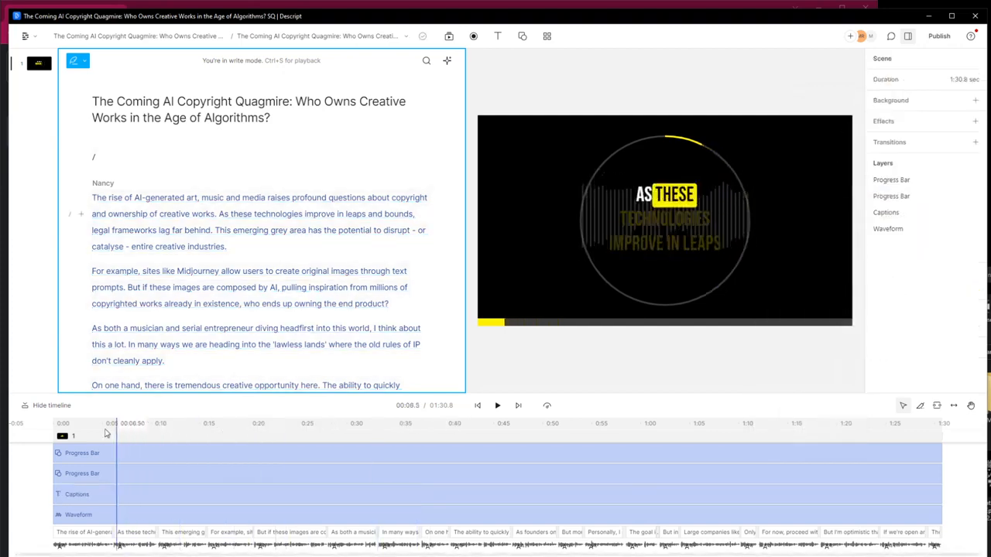
left_click_drag(106, 433, 52, 433)
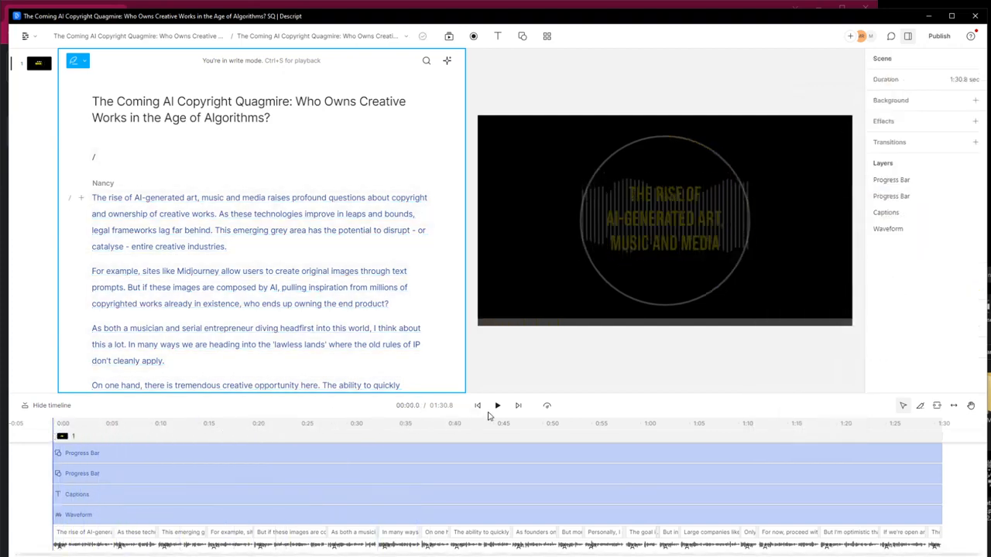
left_click(496, 408)
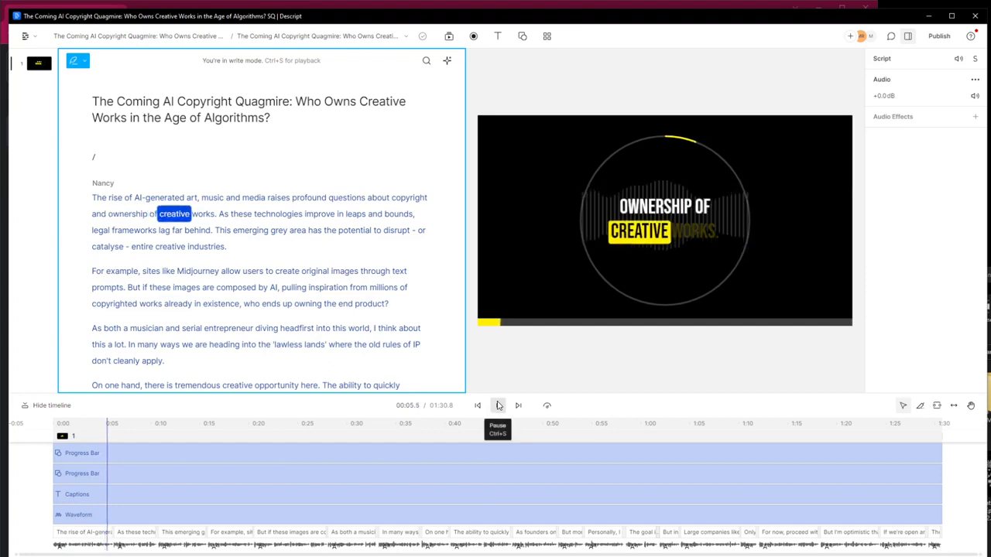
left_click(498, 406)
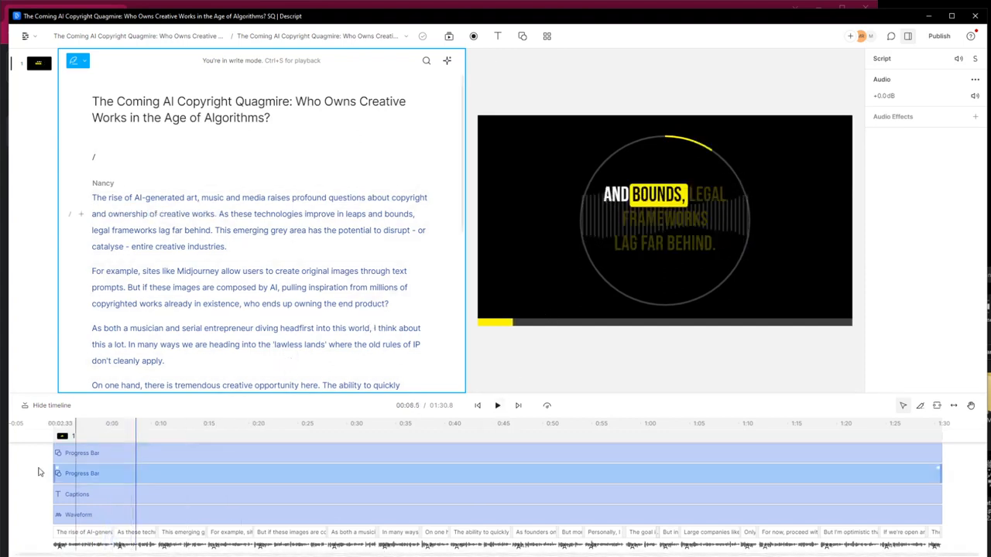
- Add a second captions layer from the start of the script and switch its text source to Composition name
left_click(94, 160)
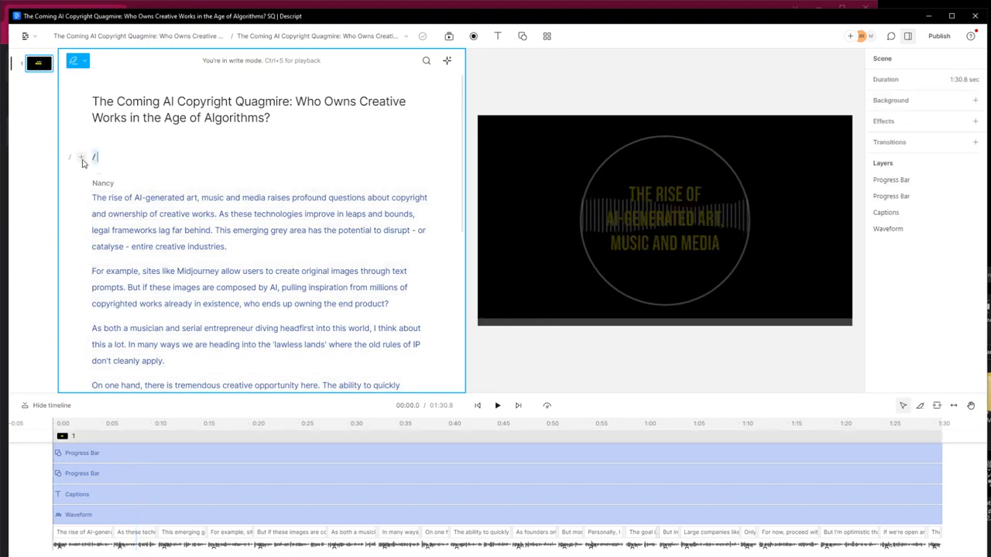
left_click(80, 159)
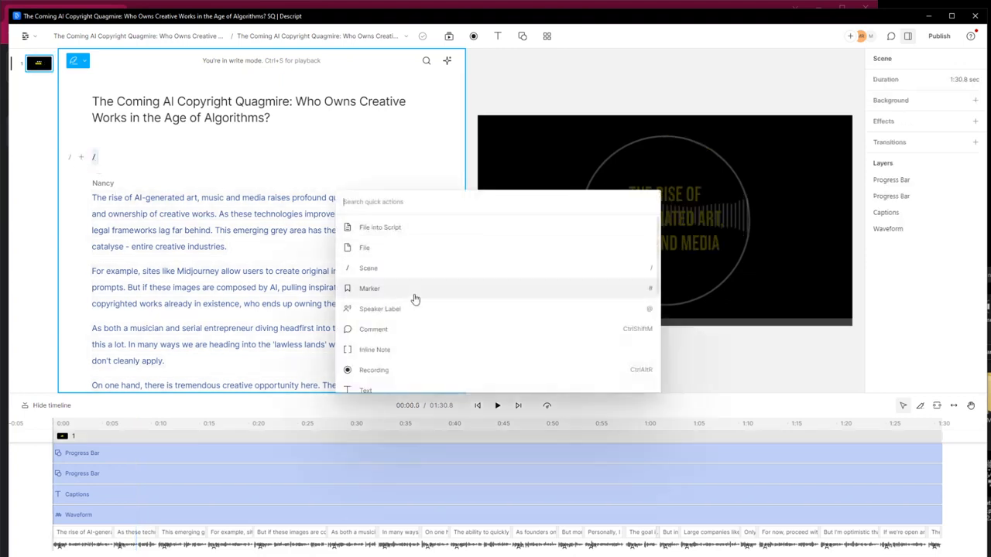
scroll(422, 295, "down", 5)
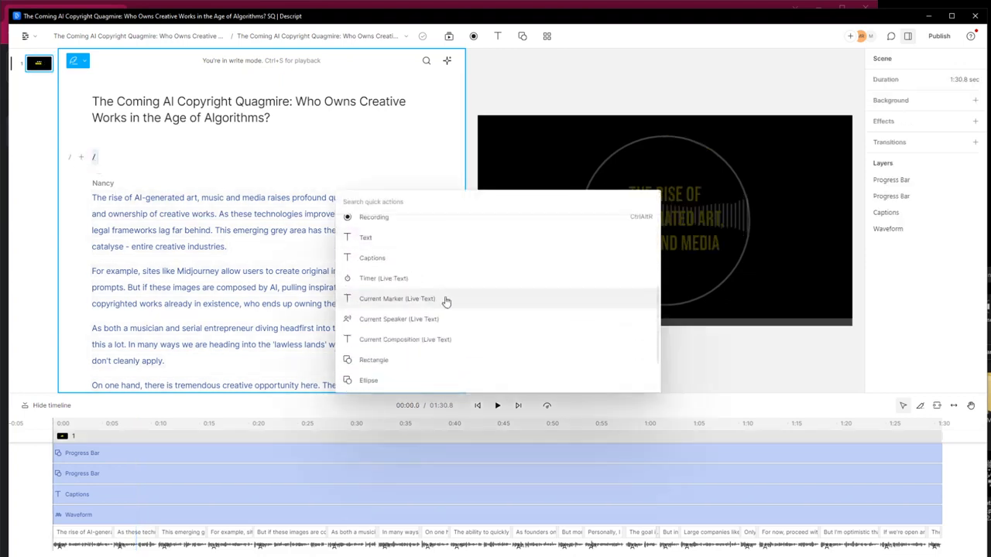
scroll(422, 305, "up", 1)
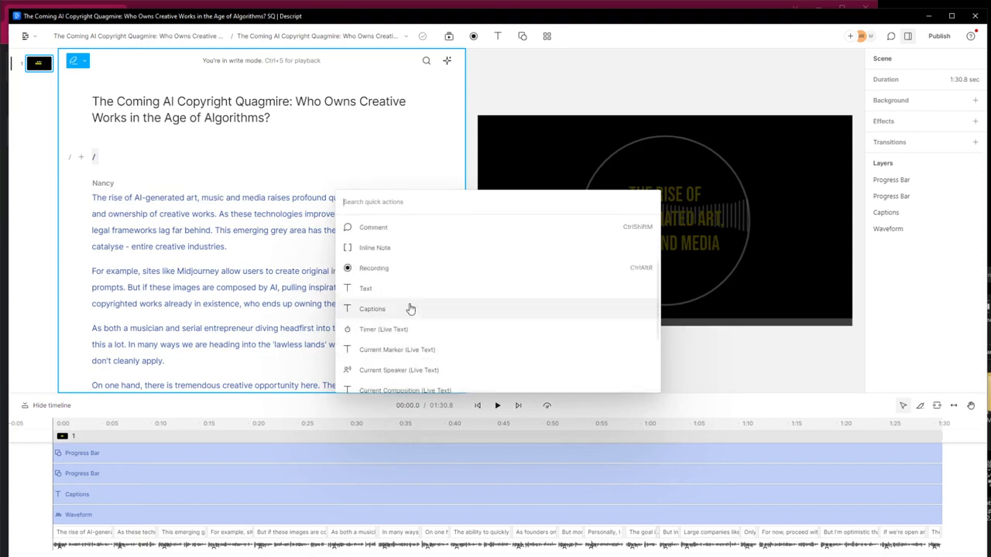
left_click(411, 310)
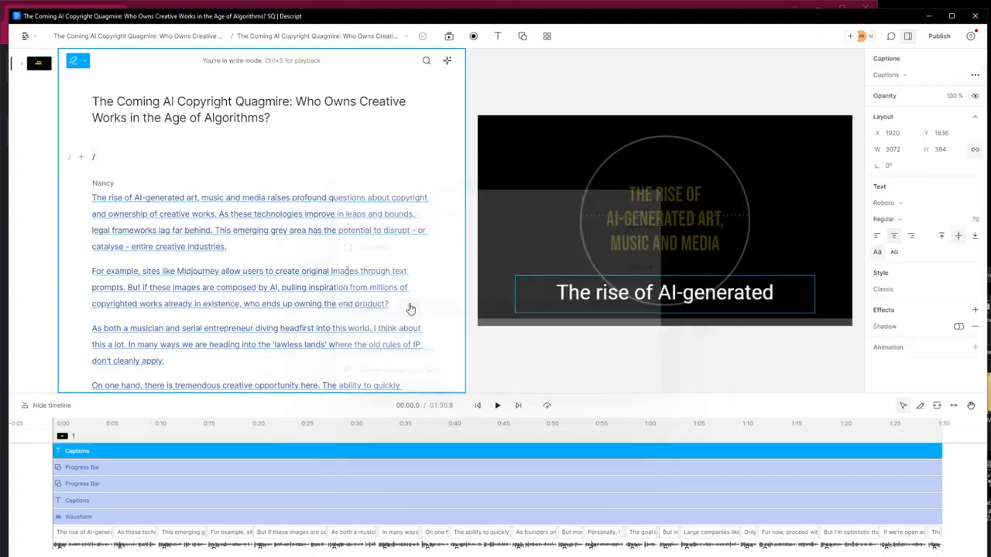
left_click(890, 75)
left_click(925, 145)
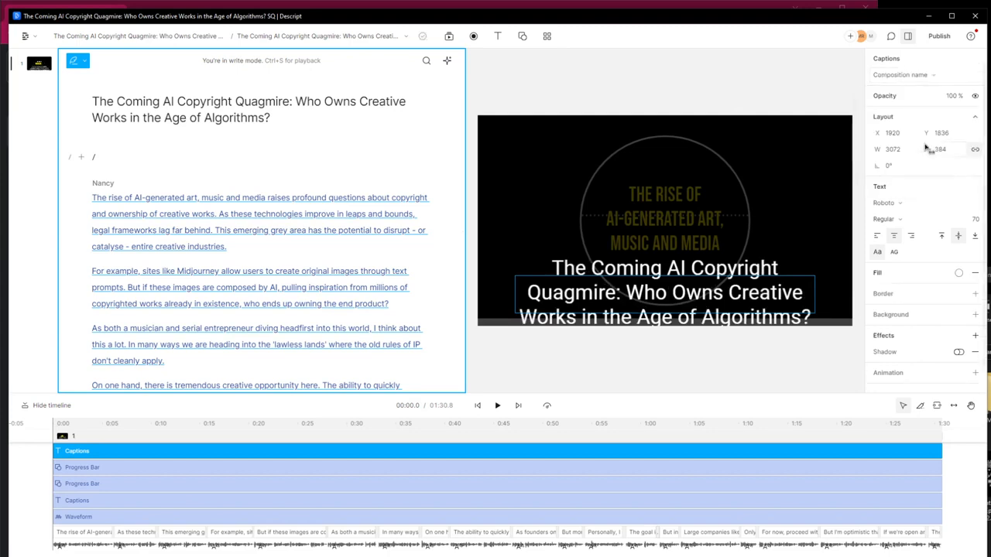
- Shrink the composition title to font size 23, narrow its box to 2323 wide, and place it at the frame's top centre
left_click_drag(742, 281, 750, 170)
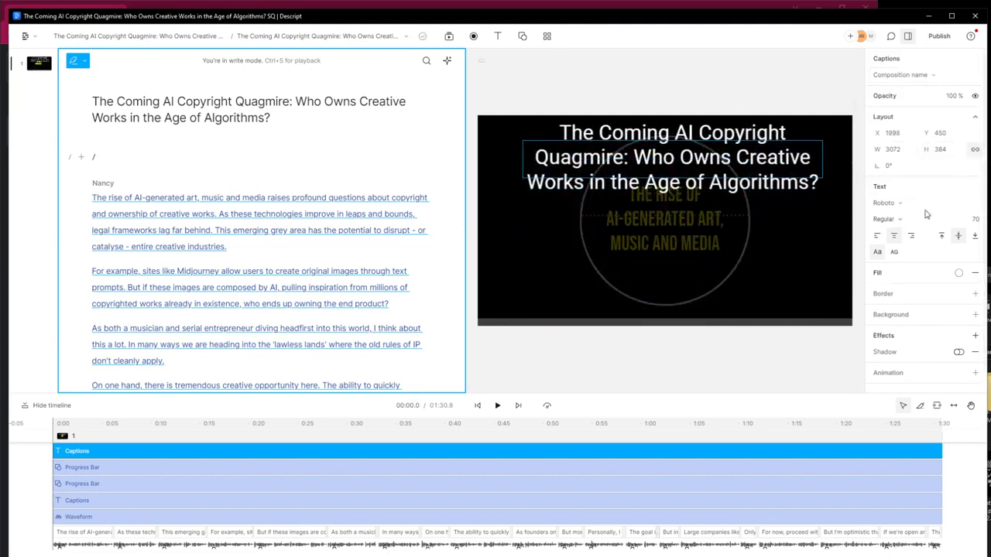
left_click_drag(975, 220, 512, 291)
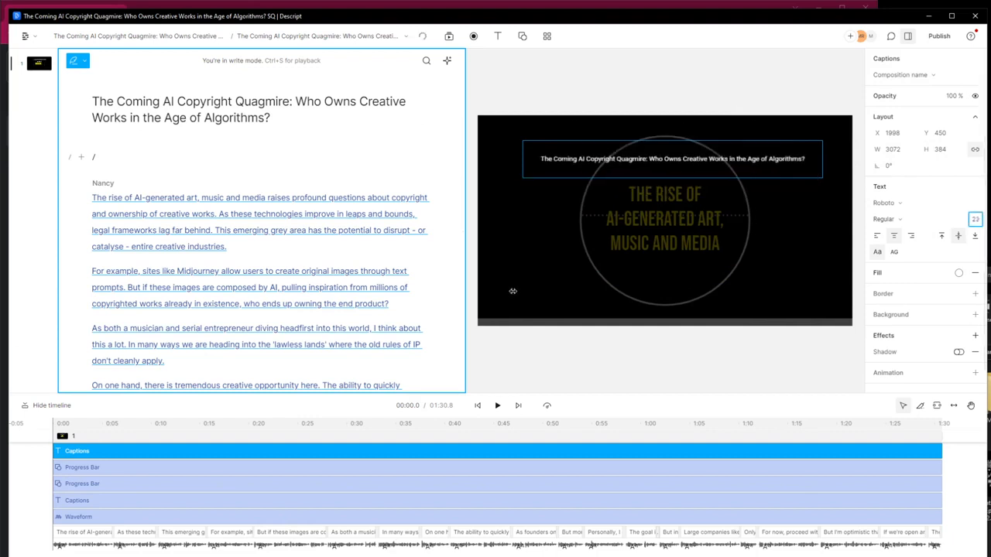
left_click_drag(825, 164, 751, 166)
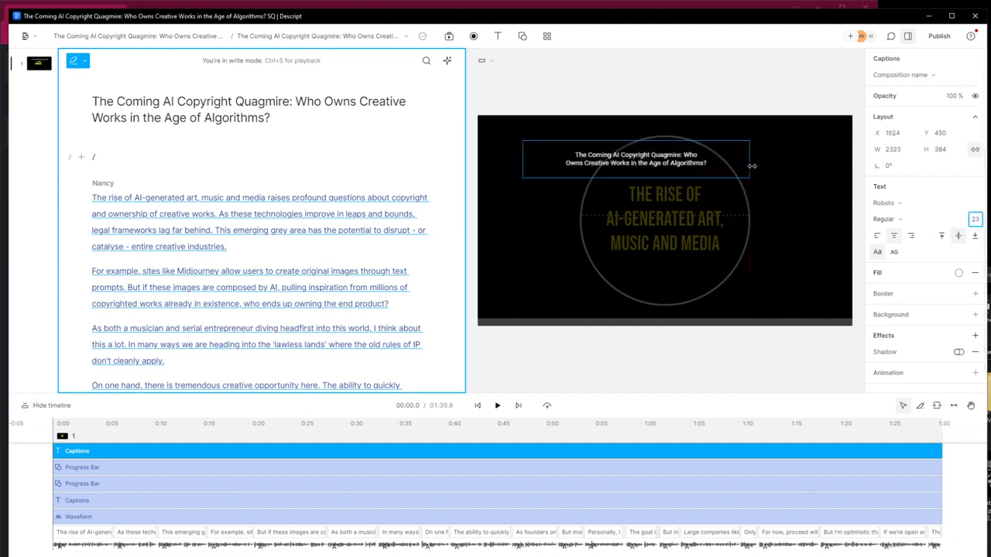
left_click_drag(643, 166, 681, 140)
- Shift the progress ring, the karaoke captions and the waveform down to Y 1200, beneath the title
left_click(573, 467)
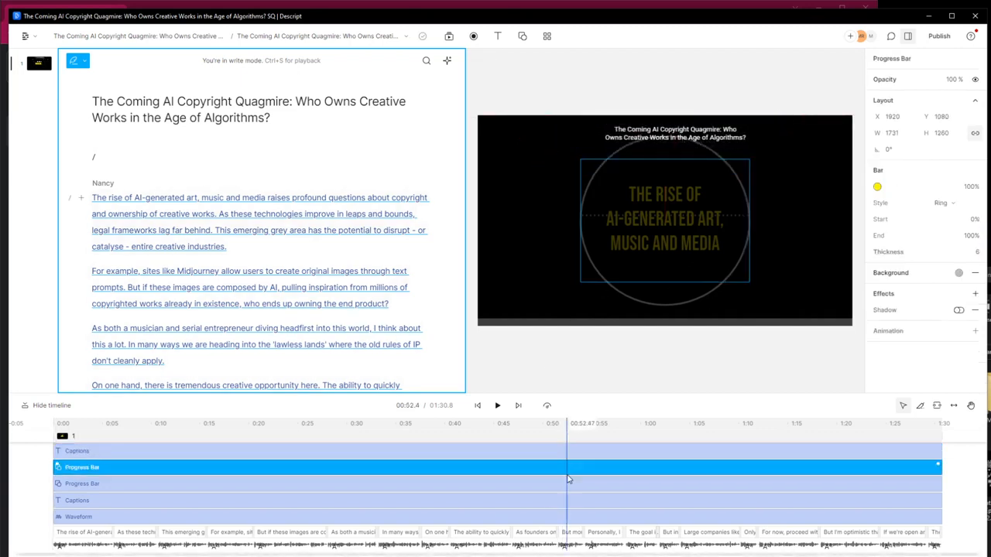
left_click_drag(685, 232, 686, 243)
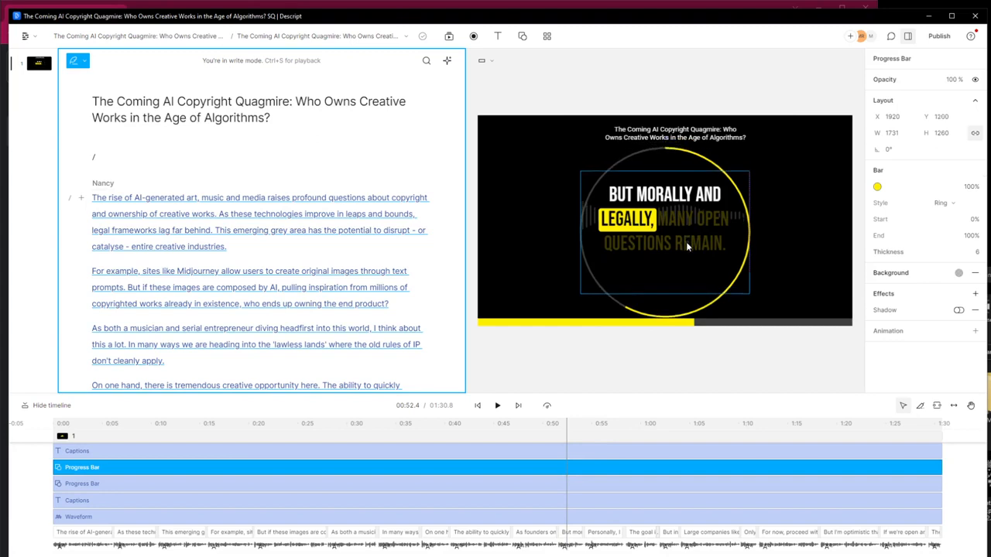
left_click(483, 499)
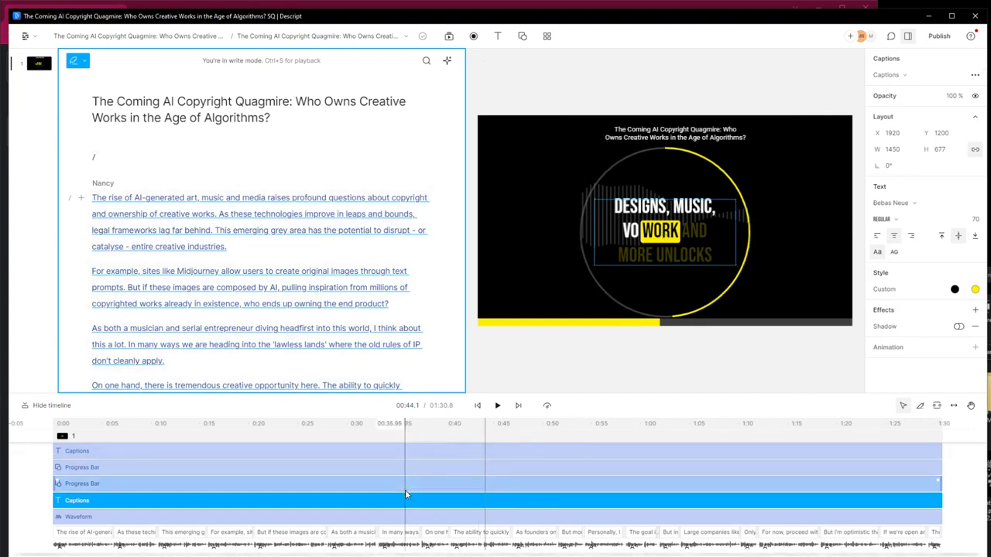
left_click(401, 518)
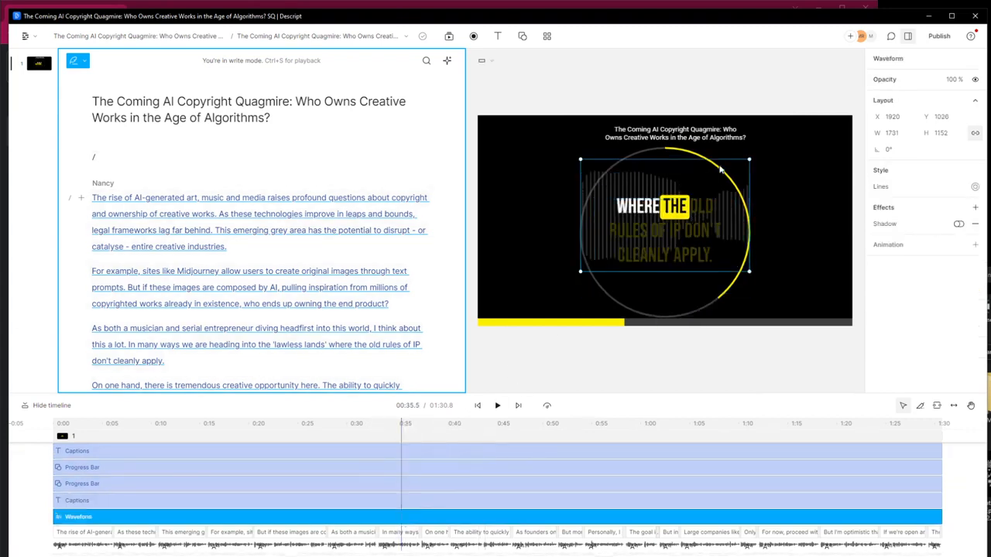
left_click_drag(719, 177, 720, 186)
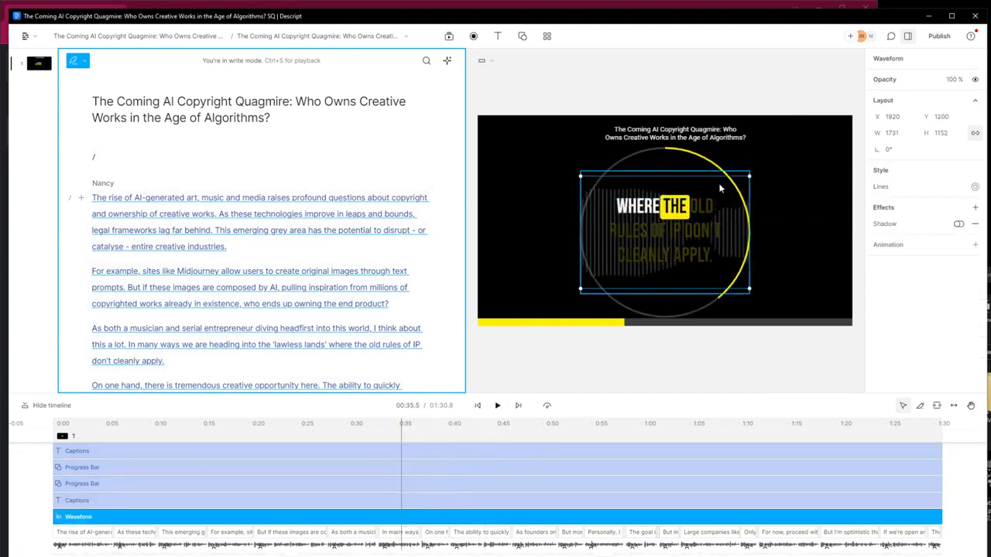
left_click_drag(403, 429, 333, 429)
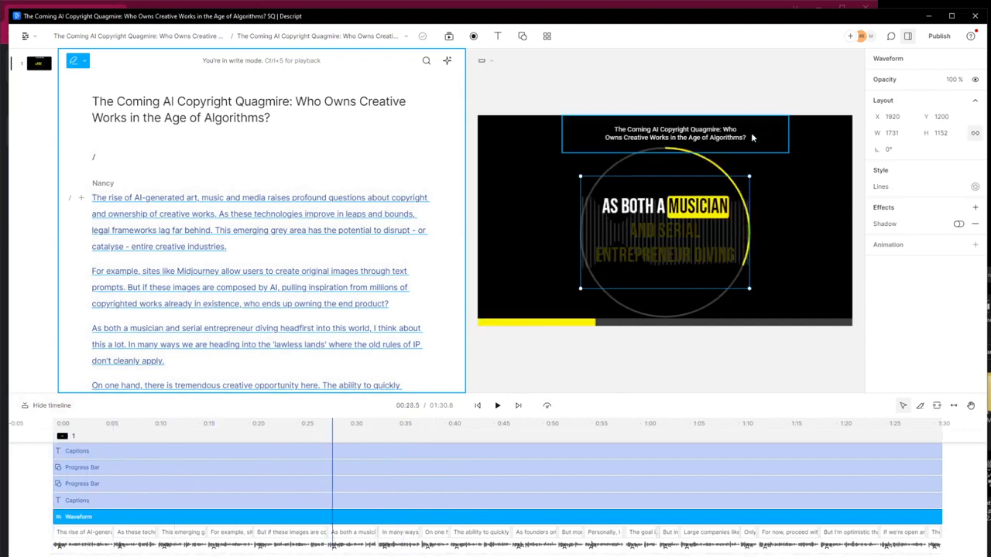
- Try replacing "AI" with "vbl" in the composition heading to test the linked title, and undo the edit
left_click(176, 100)
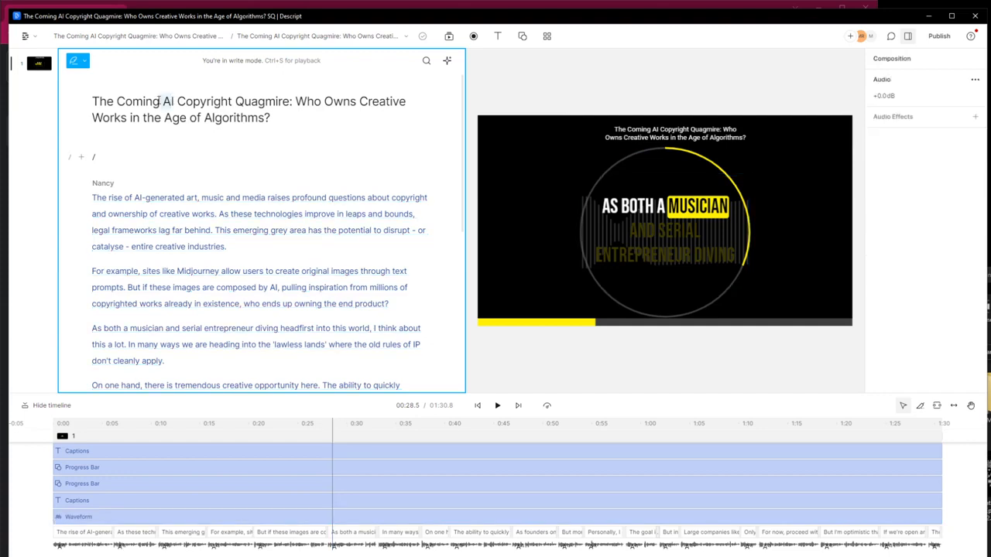
type("vbl")
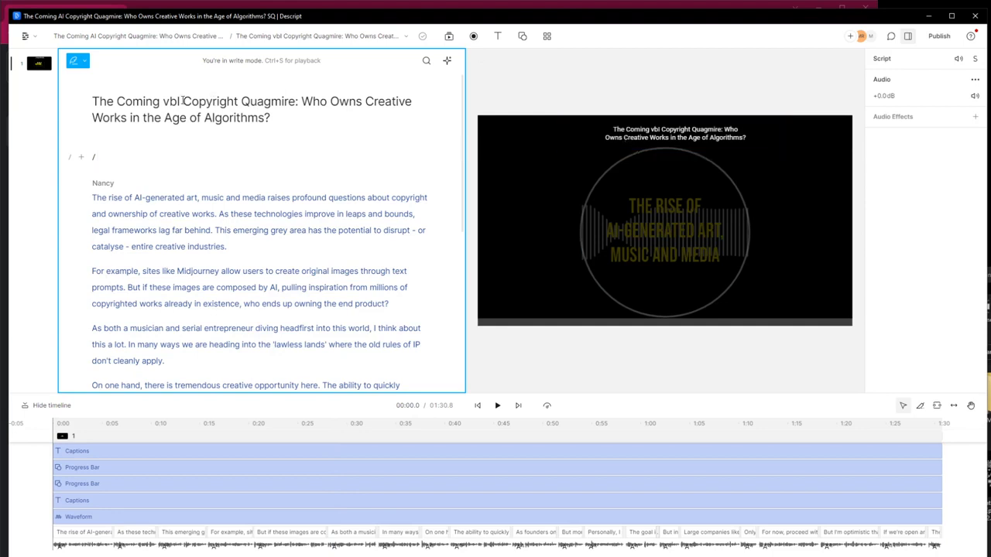
left_click_drag(181, 101, 168, 100)
key("ctrl+z")
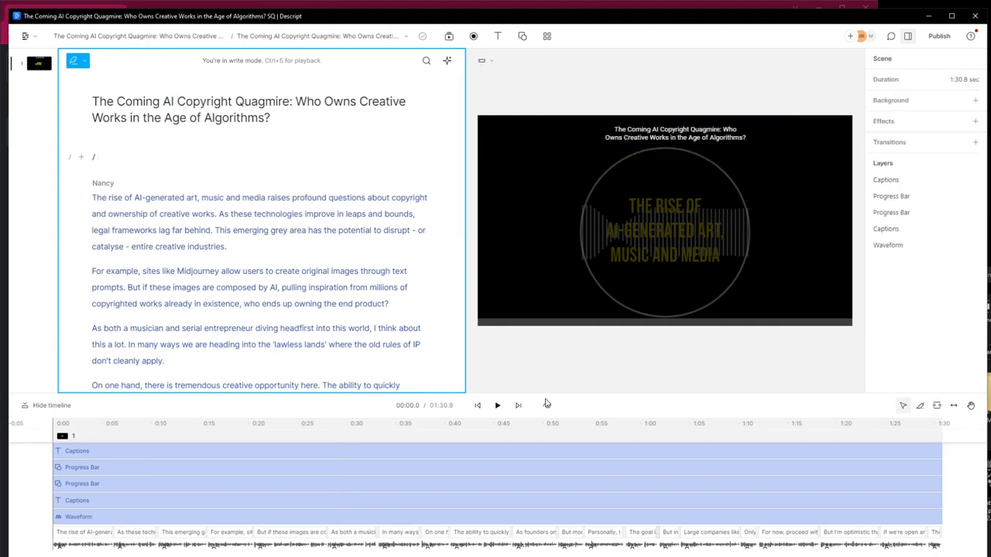
- Insert a Timer (Live Text) layer from the start of the script
left_click(81, 158)
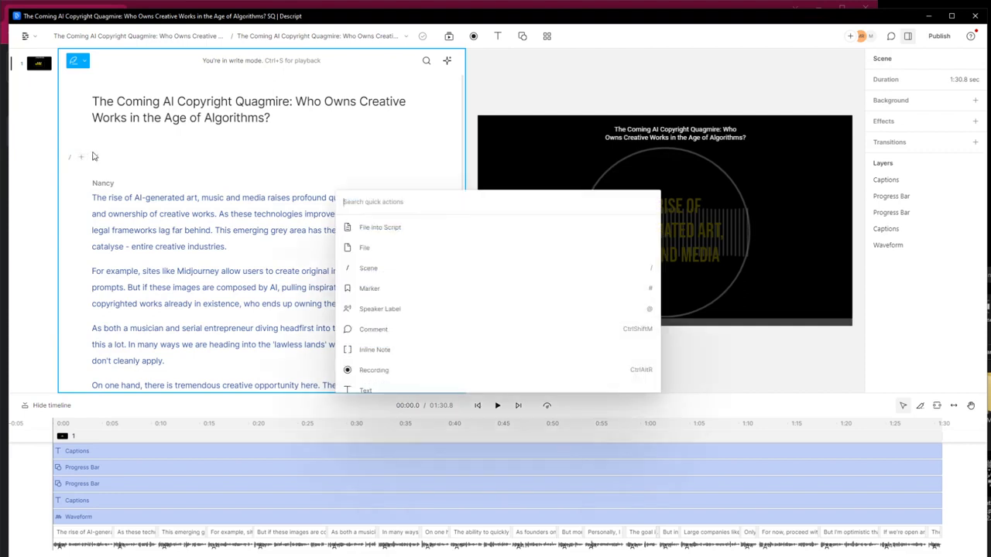
scroll(446, 316, "down", 2)
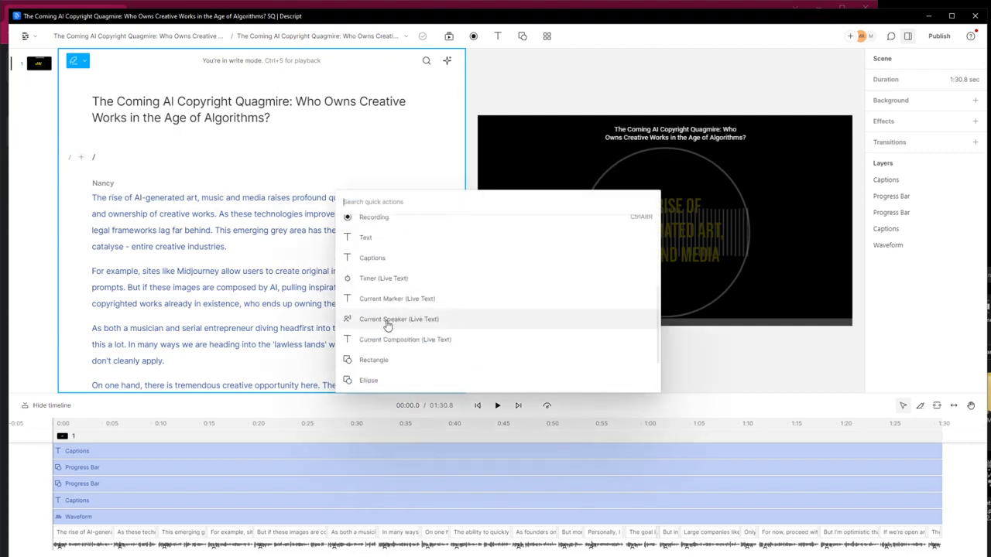
scroll(401, 323, "up", 3)
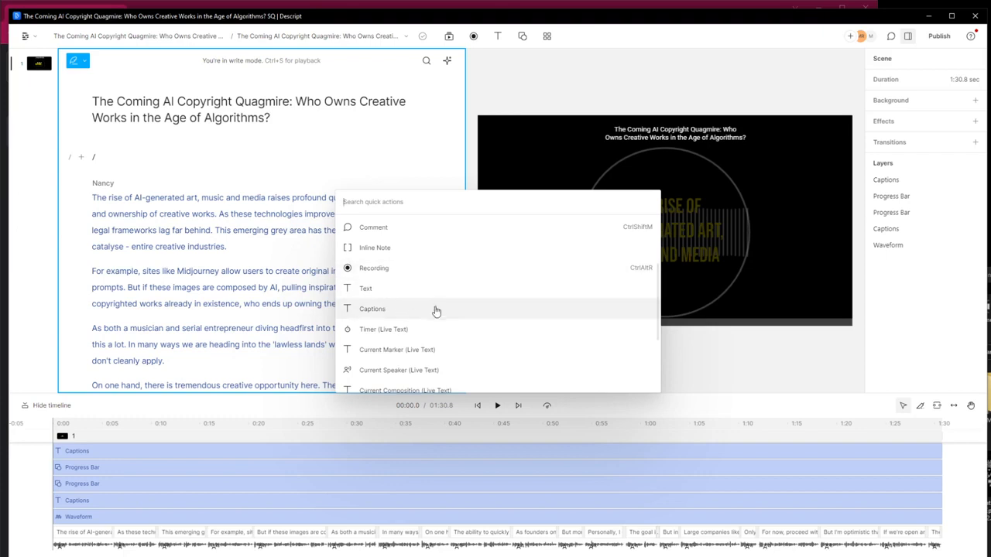
left_click(379, 332)
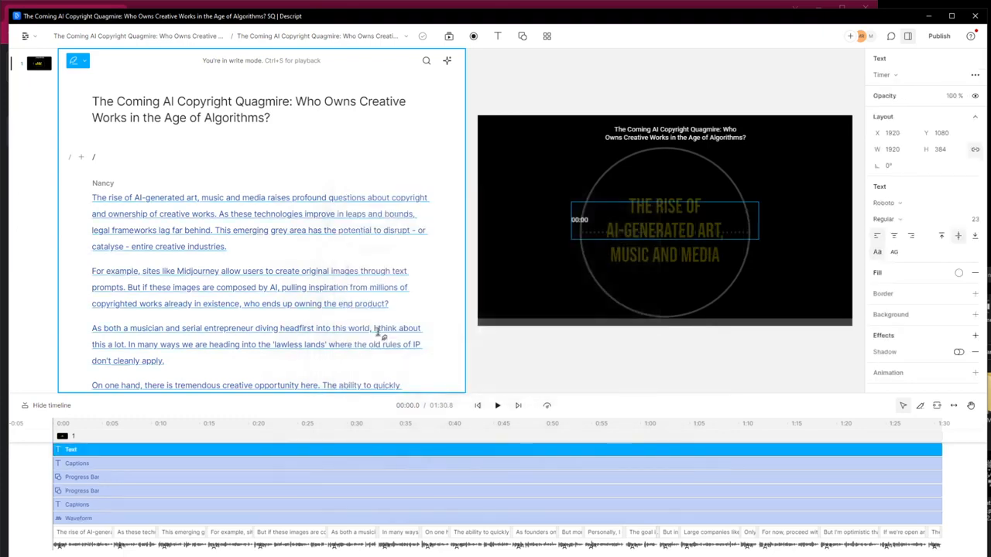
- Set the timer's type to Count down, running to End
left_click(974, 75)
left_click(963, 118)
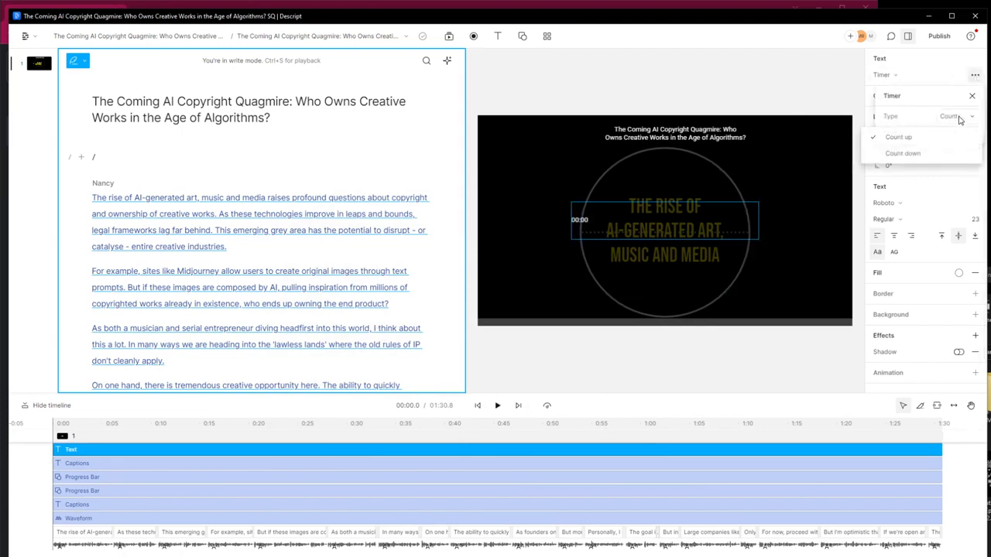
left_click(914, 154)
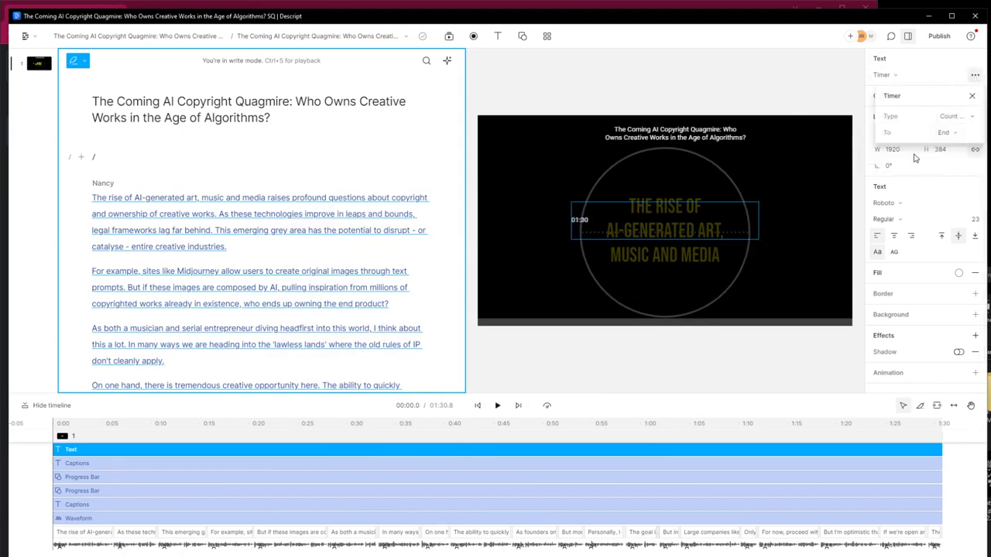
left_click(956, 135)
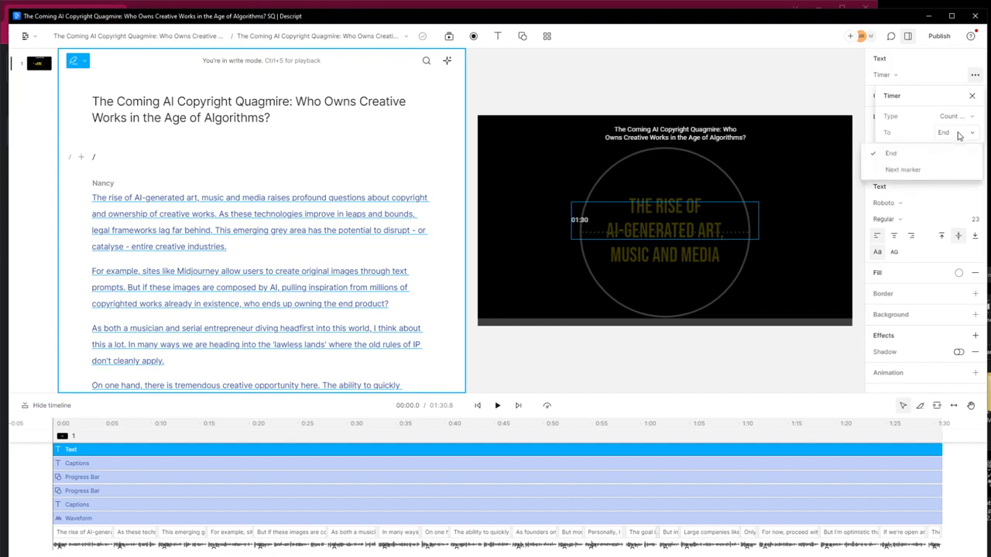
left_click(917, 155)
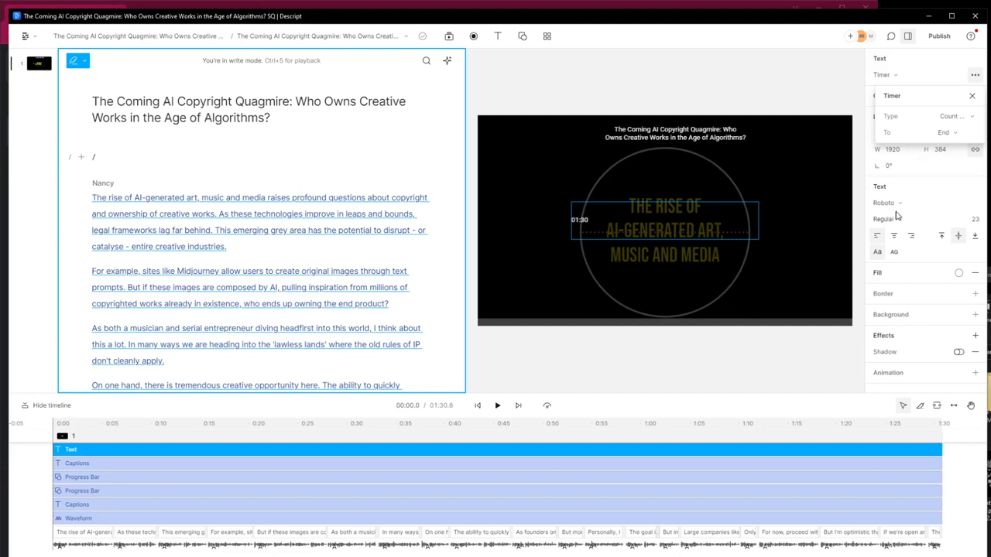
- Centre-align the timer text, set it to Bebas Neue at size 52, and move it to Y 1968 inside the ring's lower edge
left_click(893, 236)
left_click(893, 237)
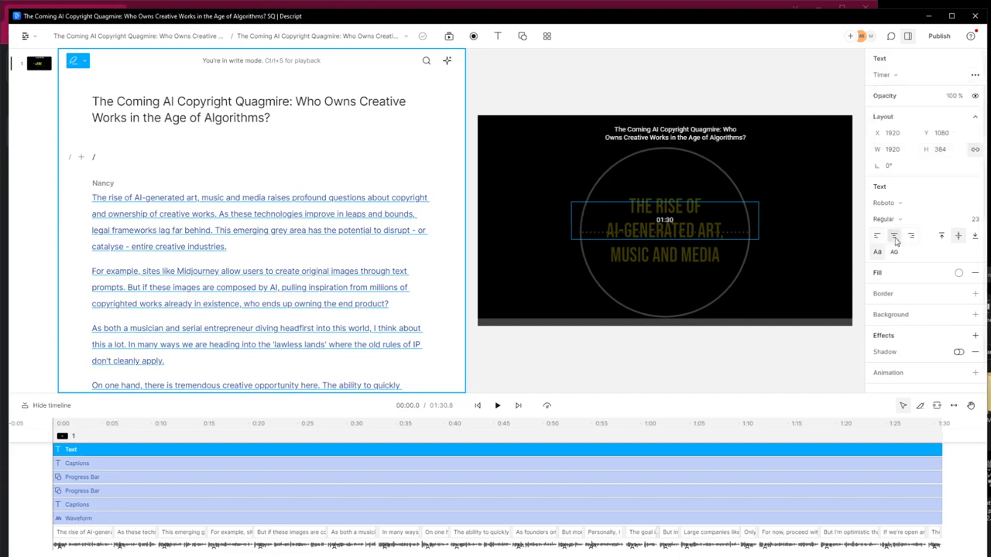
left_click_drag(974, 223, 20, 221)
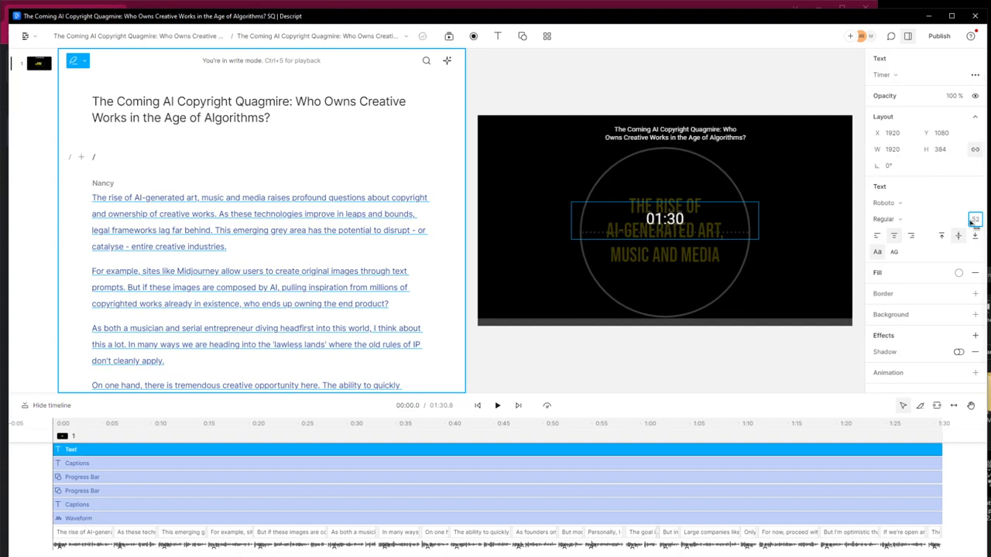
left_click(902, 205)
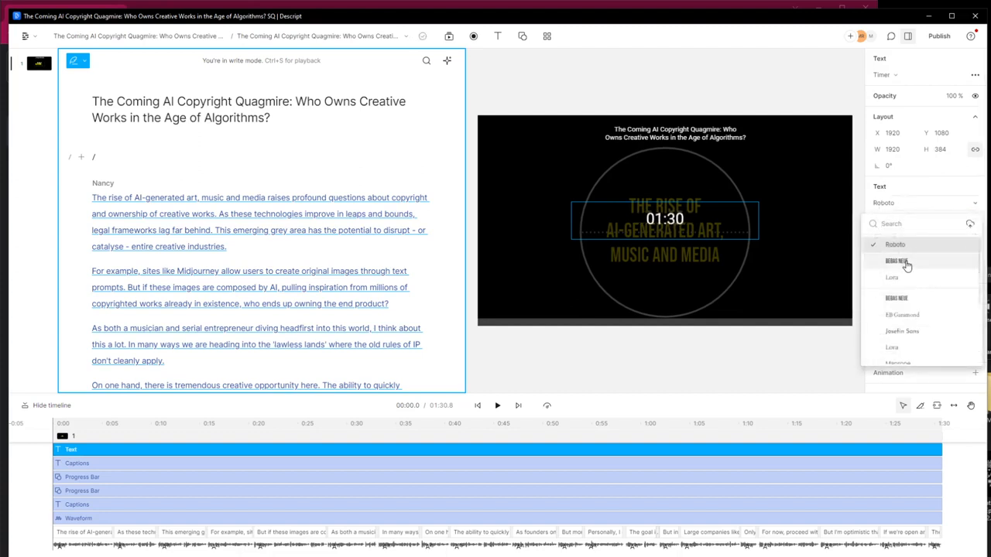
left_click(898, 261)
left_click_drag(698, 226, 696, 306)
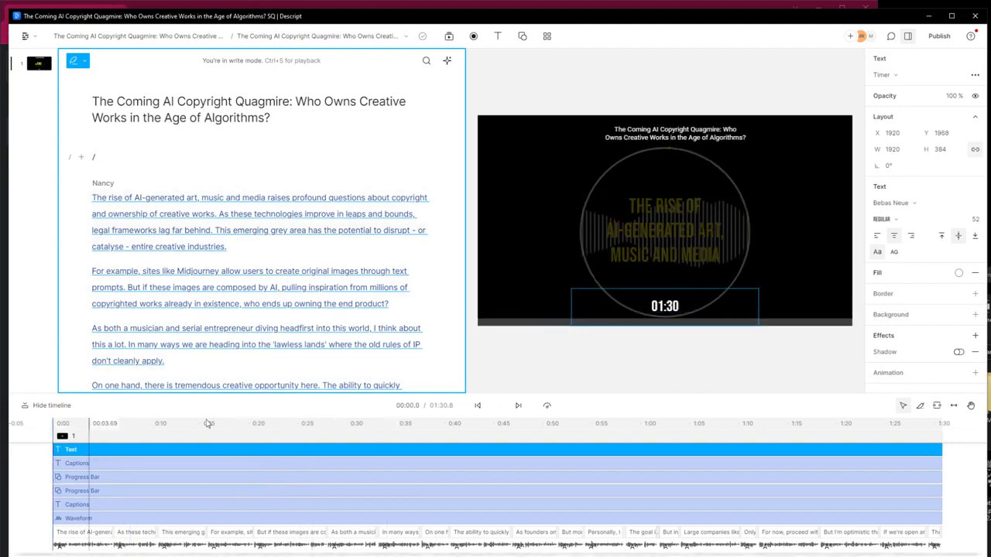
- Play the narration from the start, pause it, and scrub to about 0:49 to check the countdown timer
key("space")
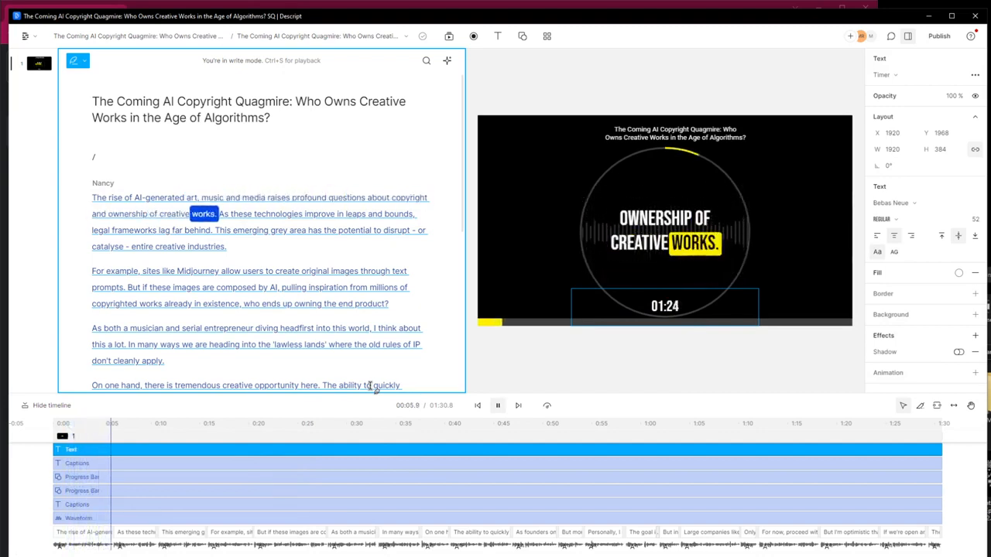
left_click(359, 264)
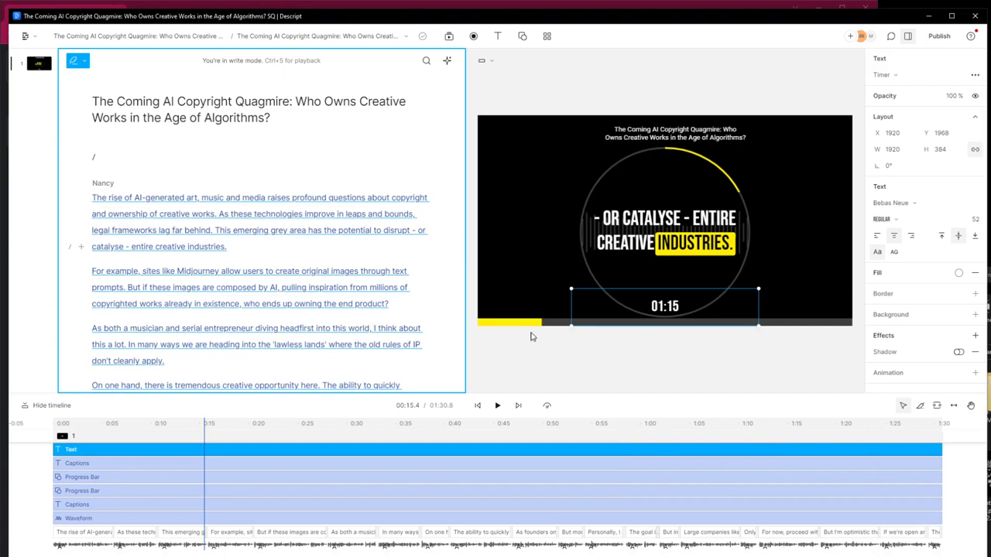
left_click_drag(797, 425, 537, 428)
scroll(326, 299, "down", 4)
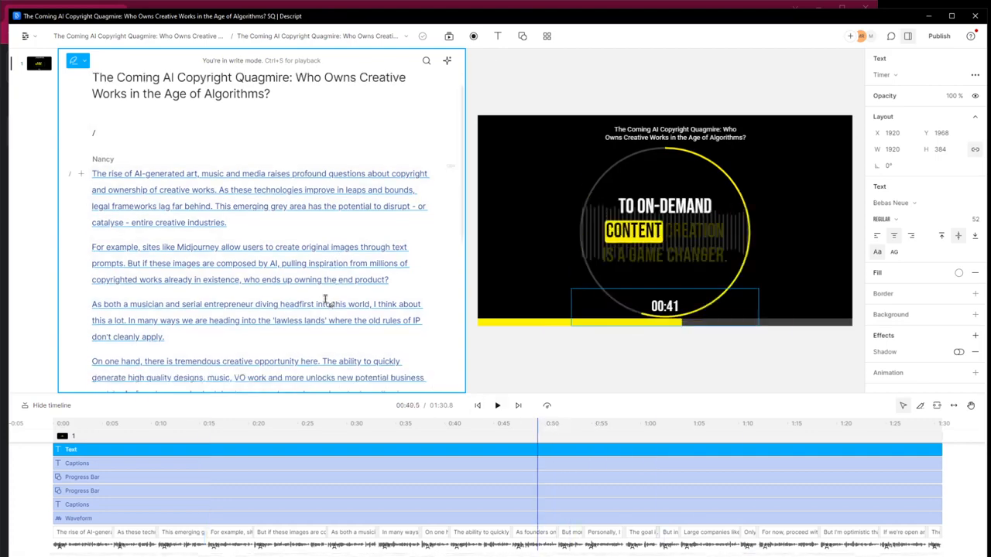
scroll(314, 303, "down", 2)
scroll(314, 304, "up", 5)
scroll(313, 304, "down", 5)
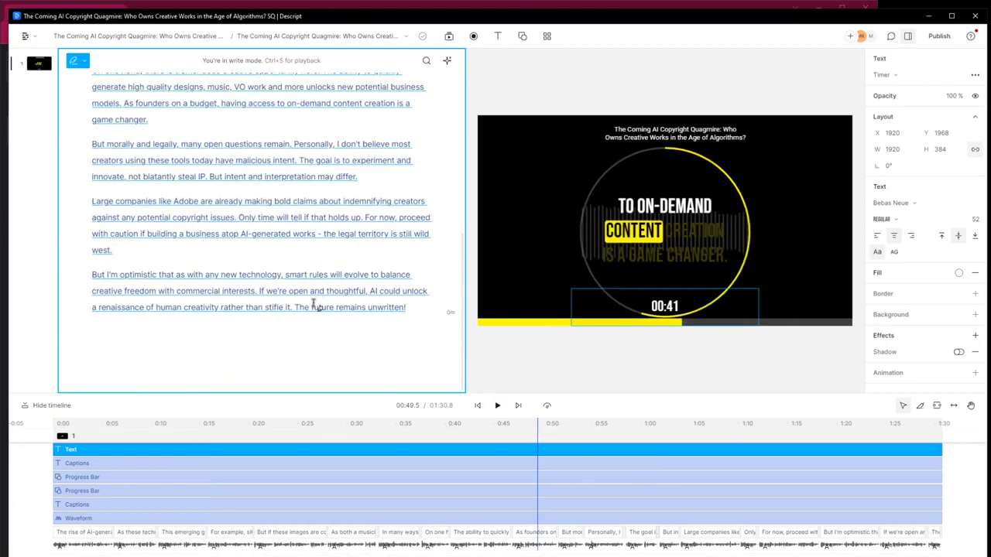
scroll(331, 302, "up", 3)
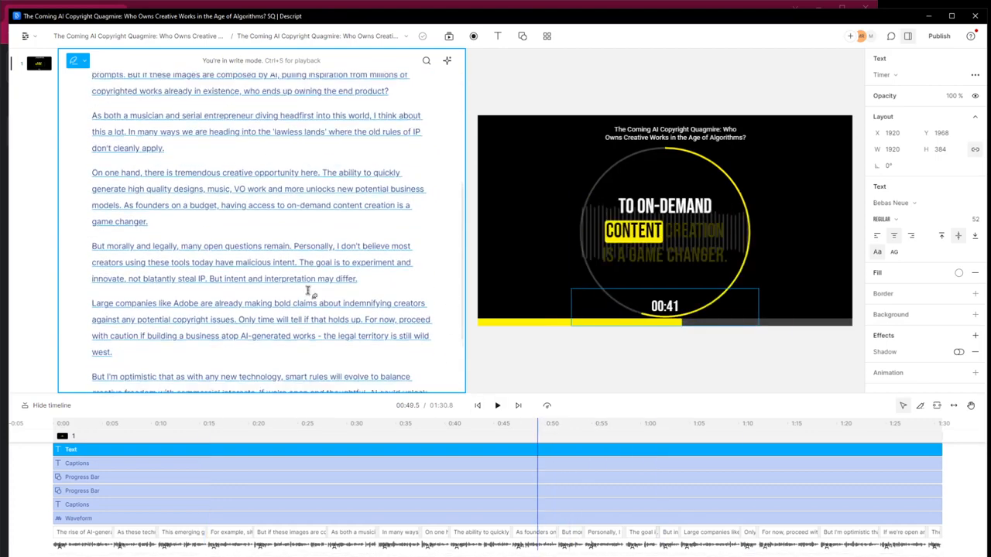
- Play the narration around "designs, music, VO work", and replace "VO" with "Voice Over" in that script sentence
left_click(207, 191)
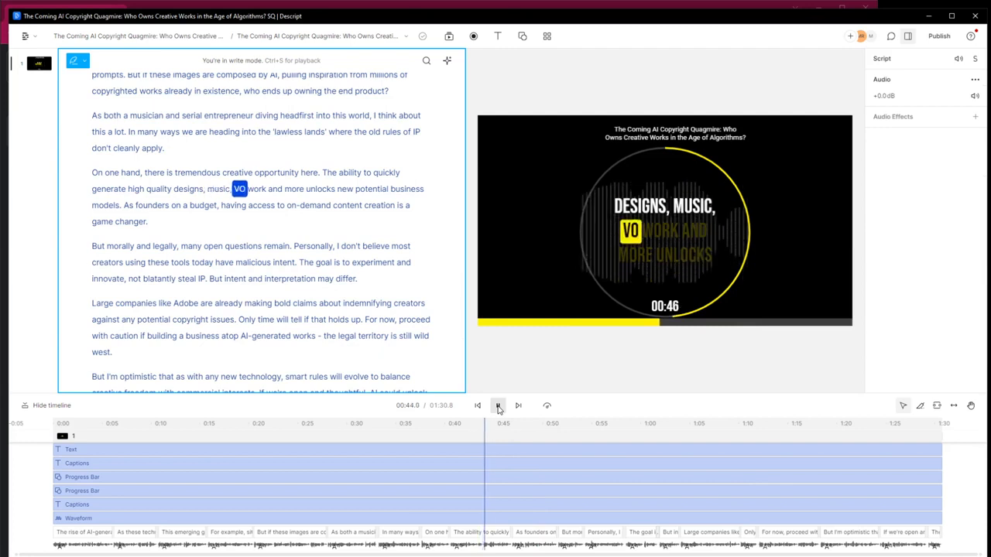
left_click(497, 405)
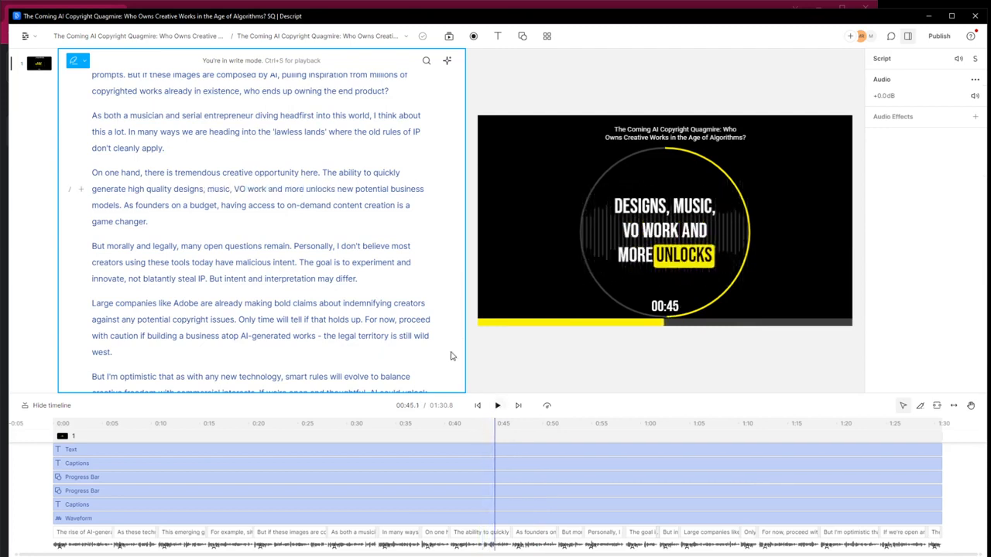
double_click(244, 189)
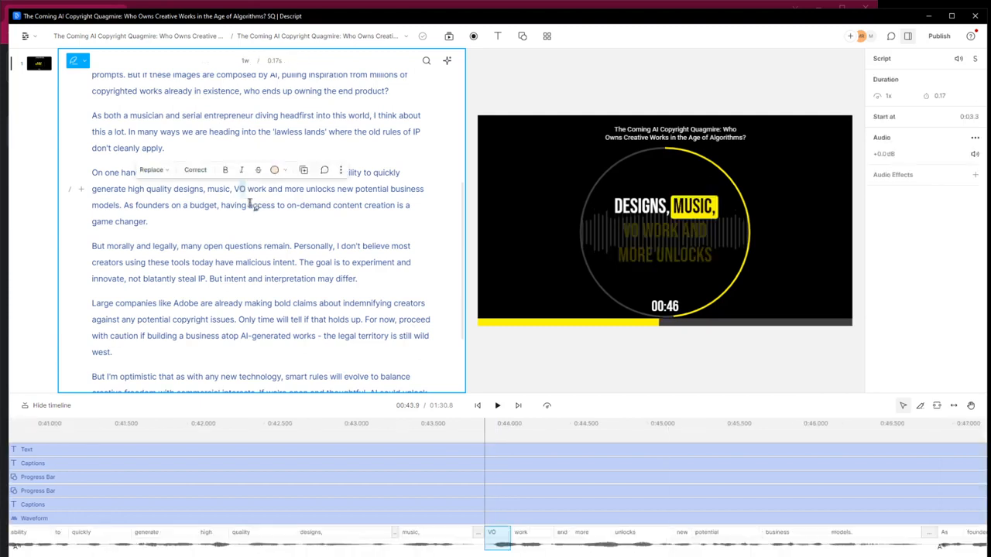
type("OI")
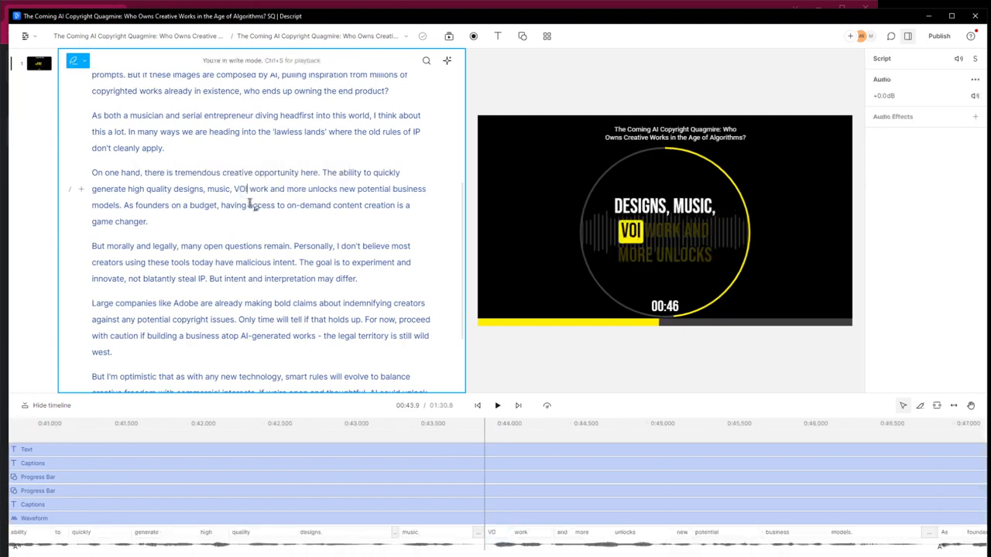
key("BackSpace")
key("BackSpace")
type("oice")
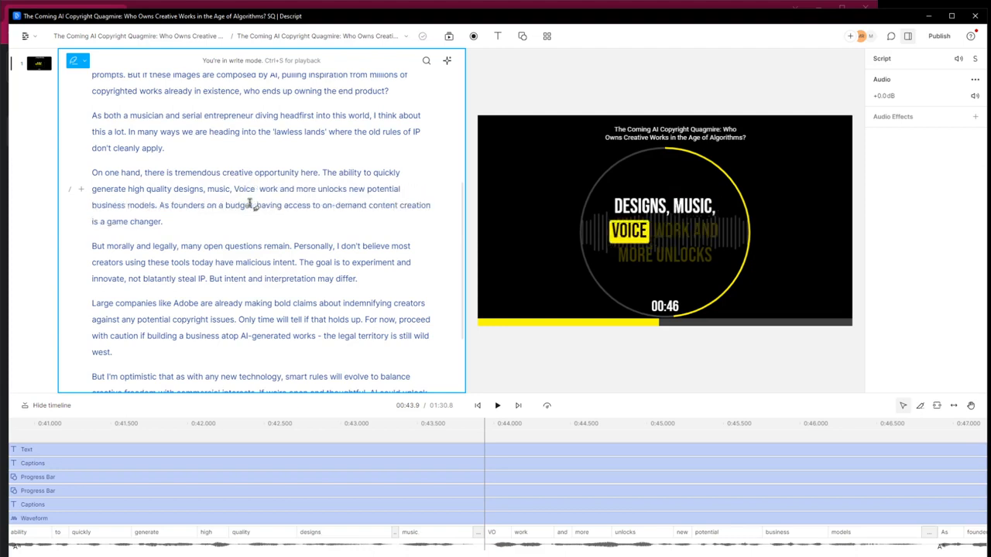
type(" Over")
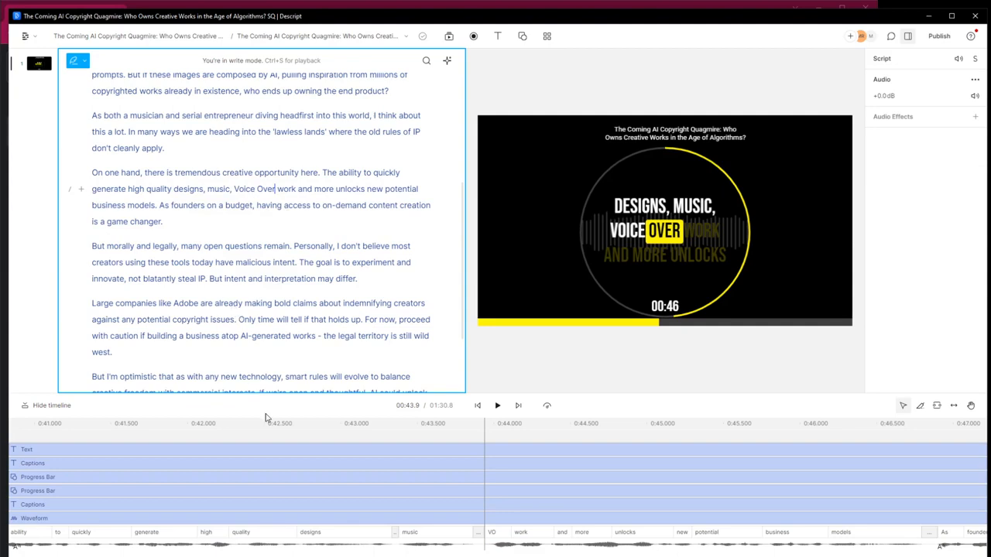
left_click(412, 425)
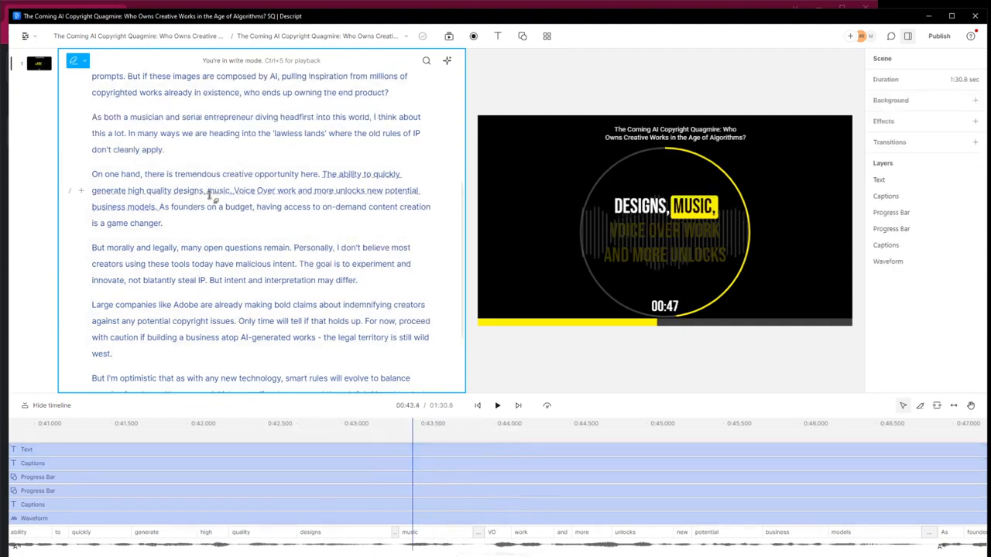
- Play the corrected "Voice Over" sentence from about 0:43 and pause at its end to check the regenerated narration
scroll(209, 203, "up", 5)
scroll(163, 249, "down", 4)
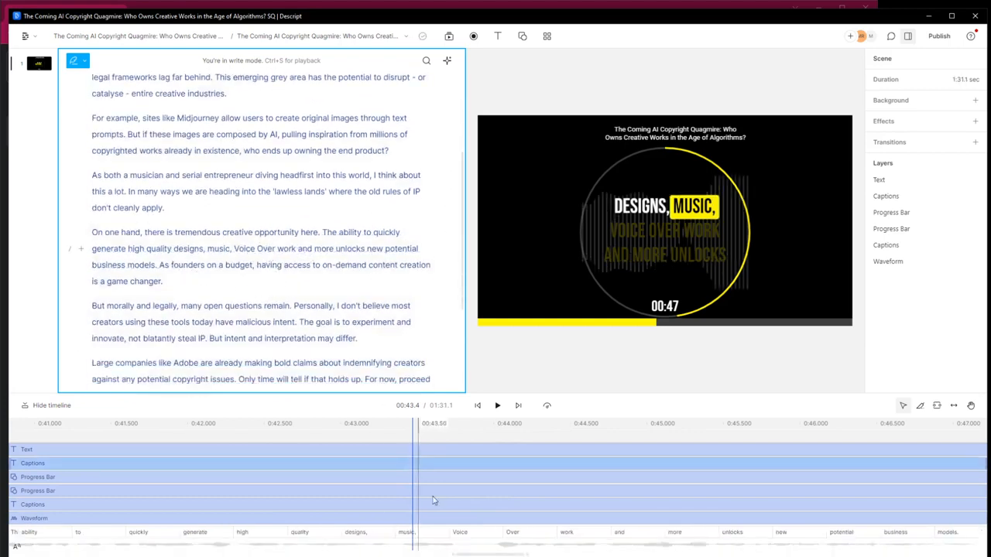
left_click(380, 434)
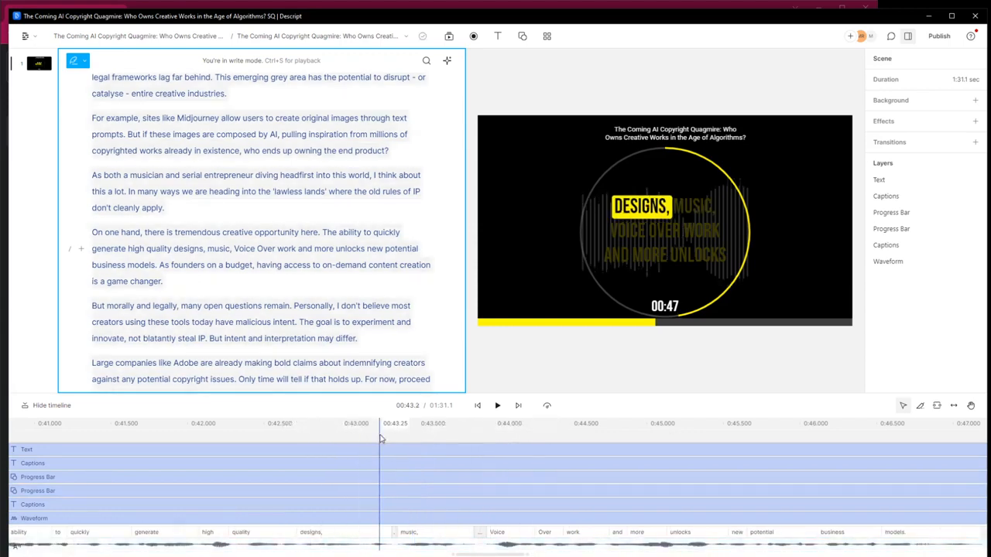
left_click(500, 406)
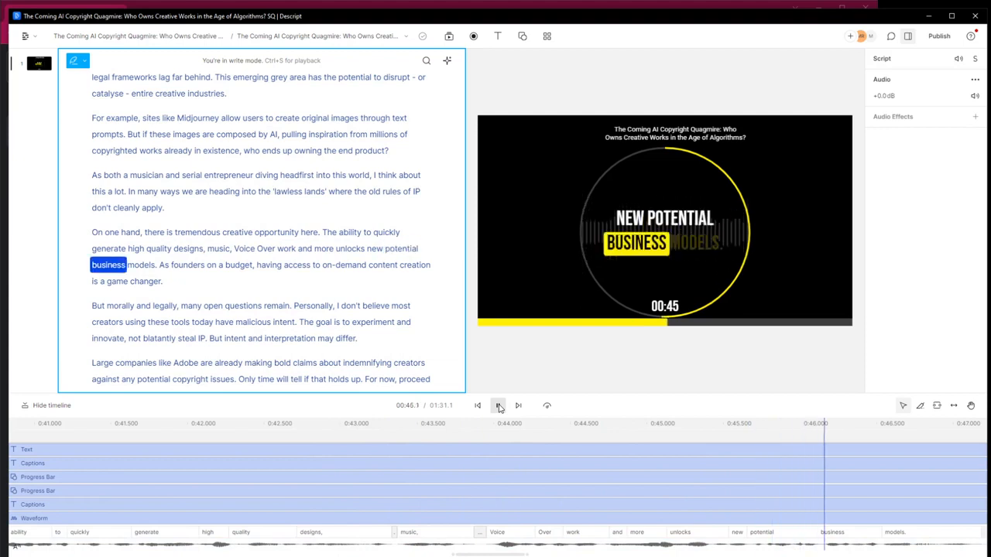
left_click(498, 406)
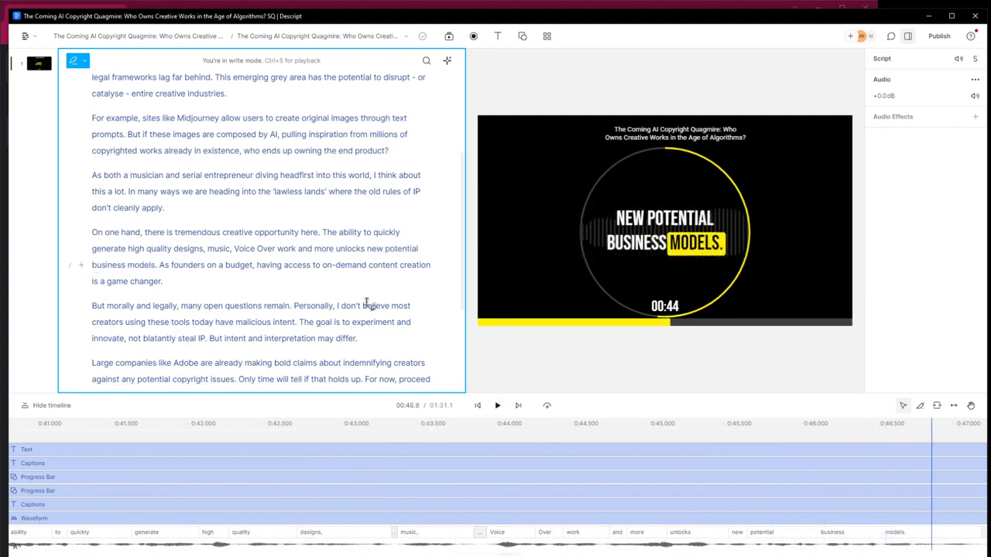
- Play the narration around "not blatantly steal IP", pause it, and look over the script to its end and back to the title
left_click(142, 339)
left_click(497, 405)
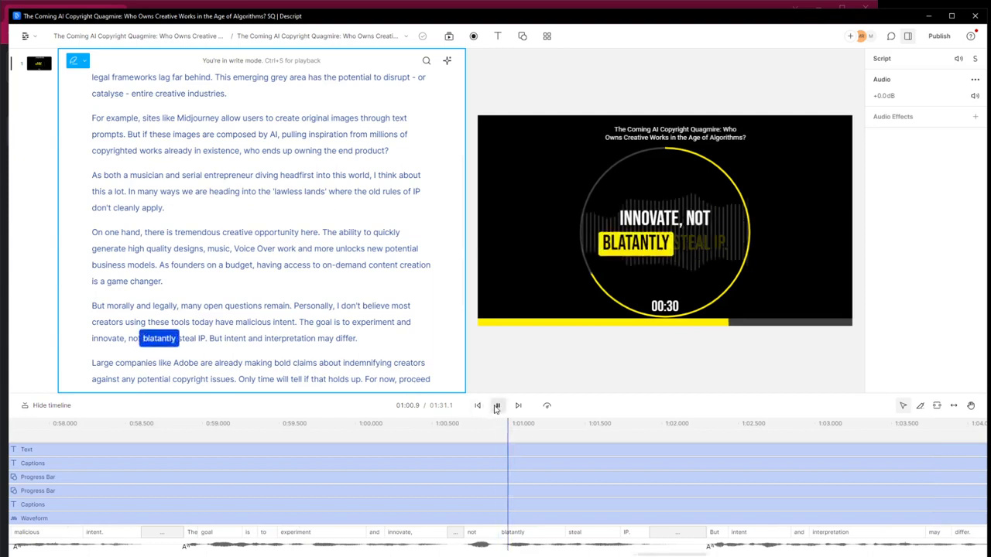
left_click(496, 405)
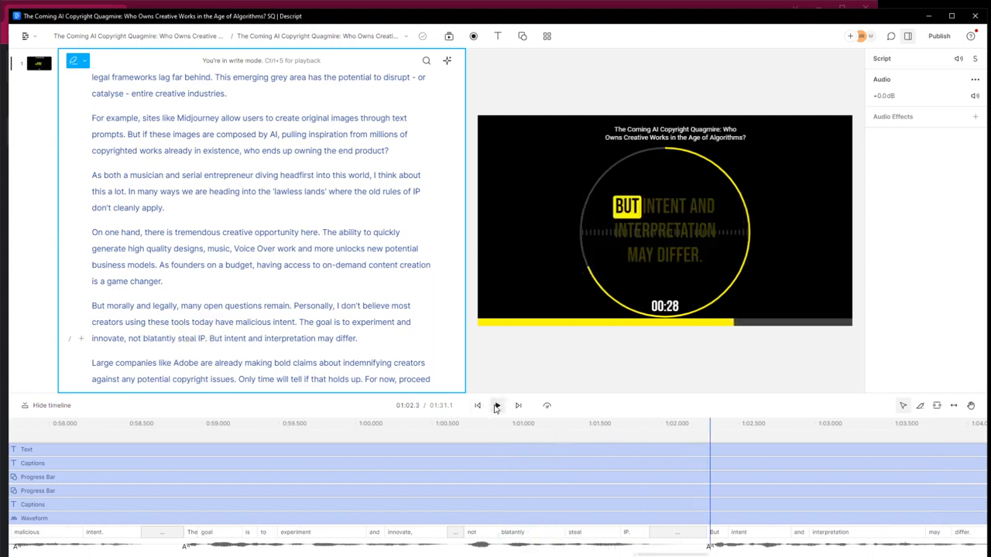
scroll(329, 325, "down", 2)
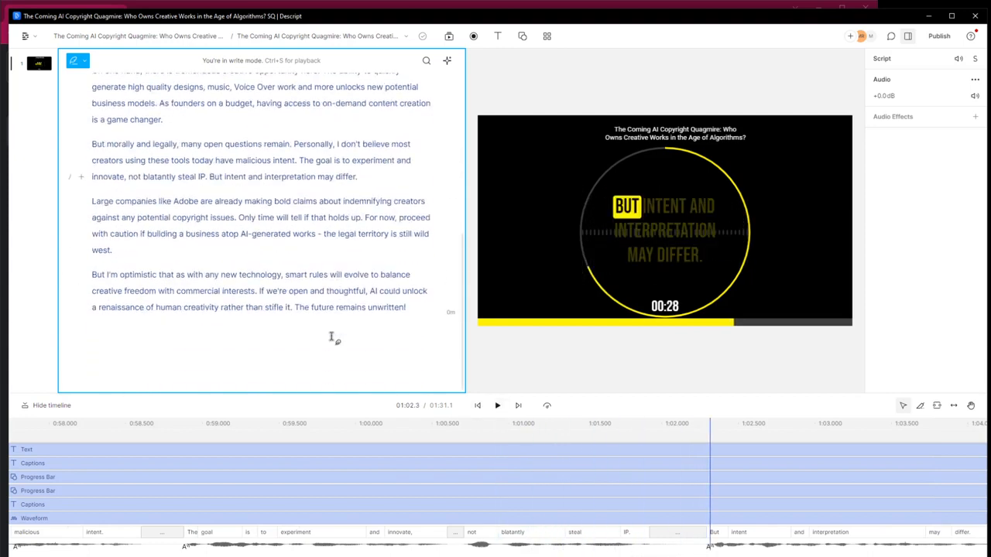
scroll(333, 337, "up", 3)
scroll(337, 337, "up", 2)
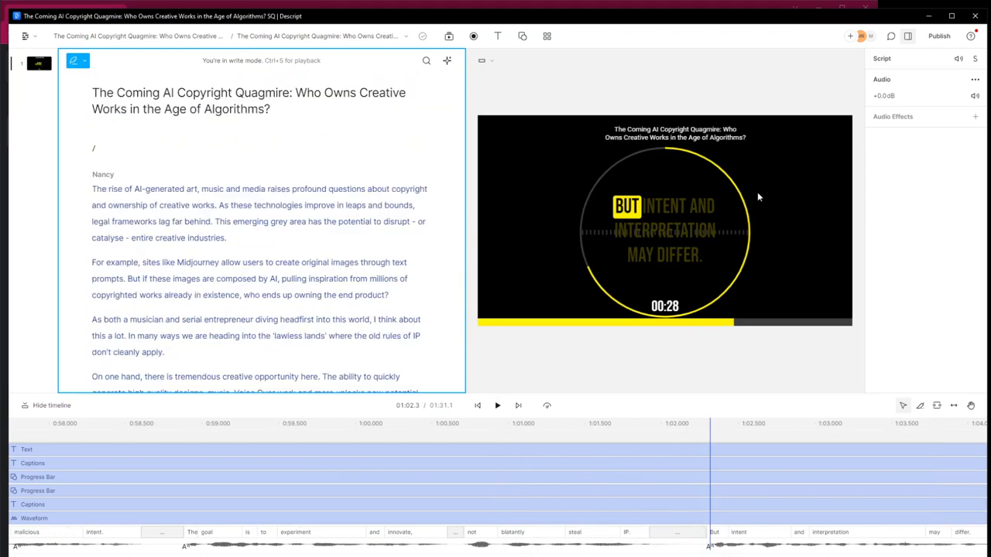
- Set up a video export of the current composition with 1080p resolution and Medium quality
left_click(939, 39)
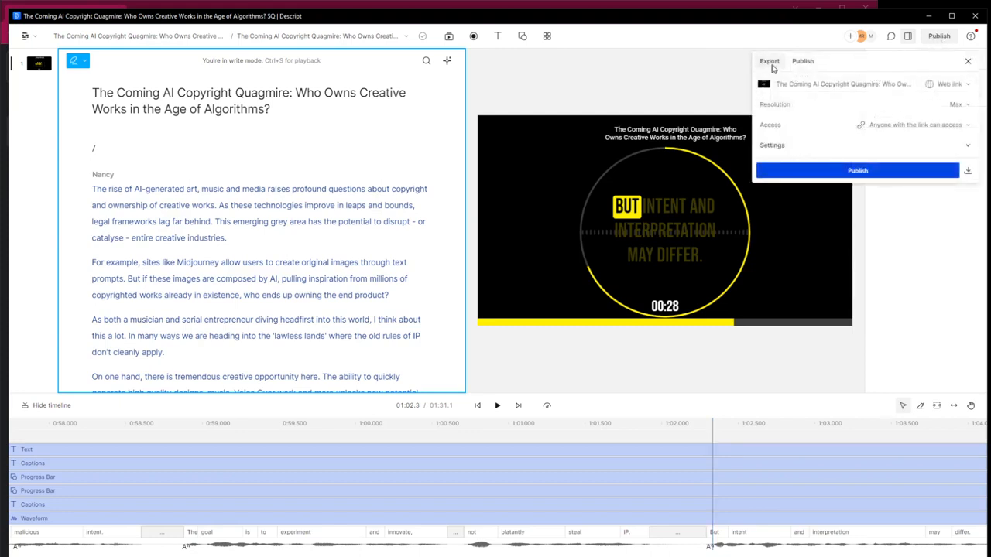
left_click(770, 64)
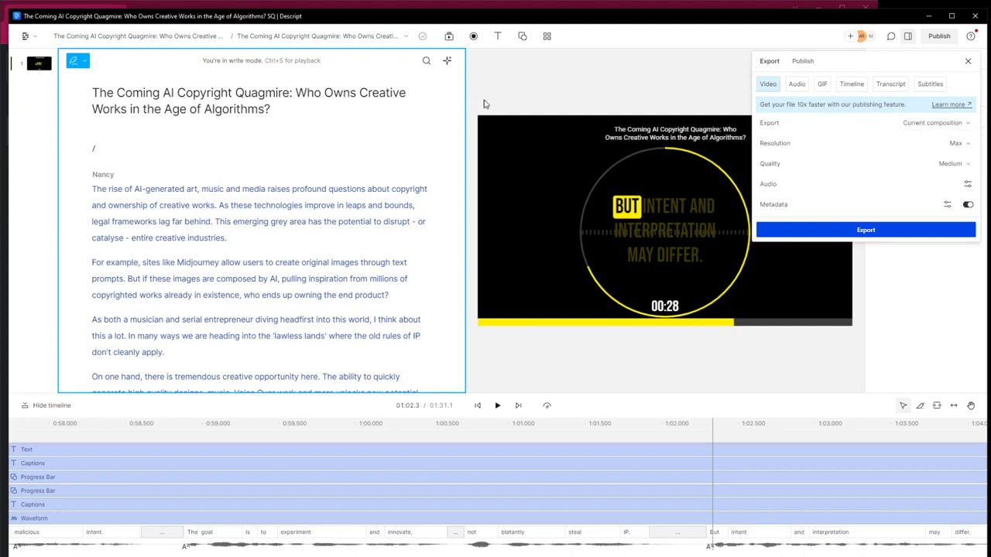
left_click(964, 144)
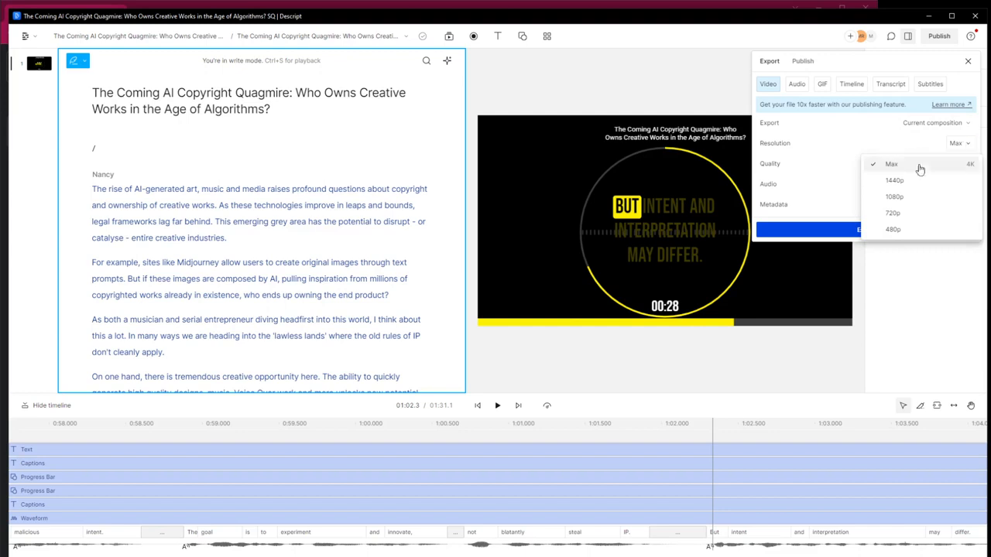
left_click(914, 198)
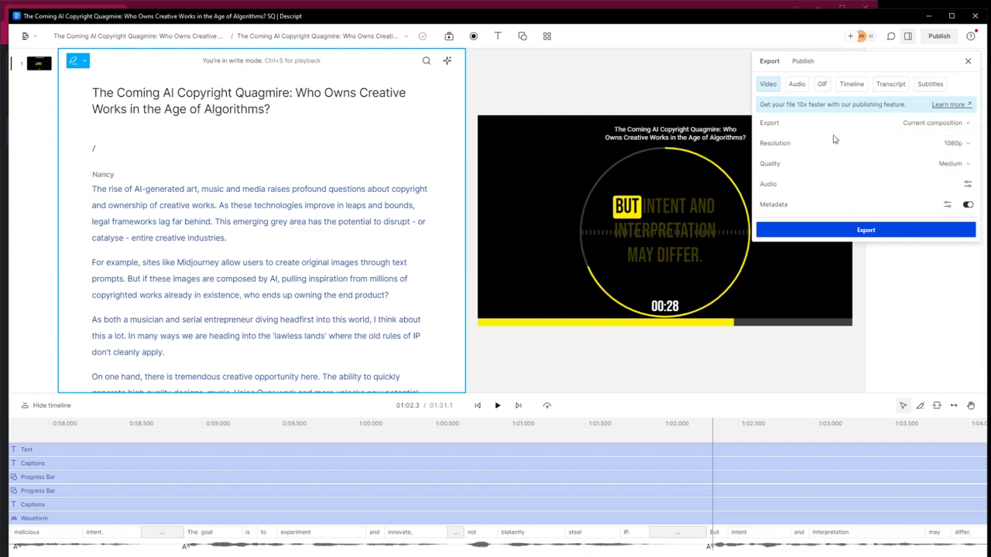
left_click(956, 165)
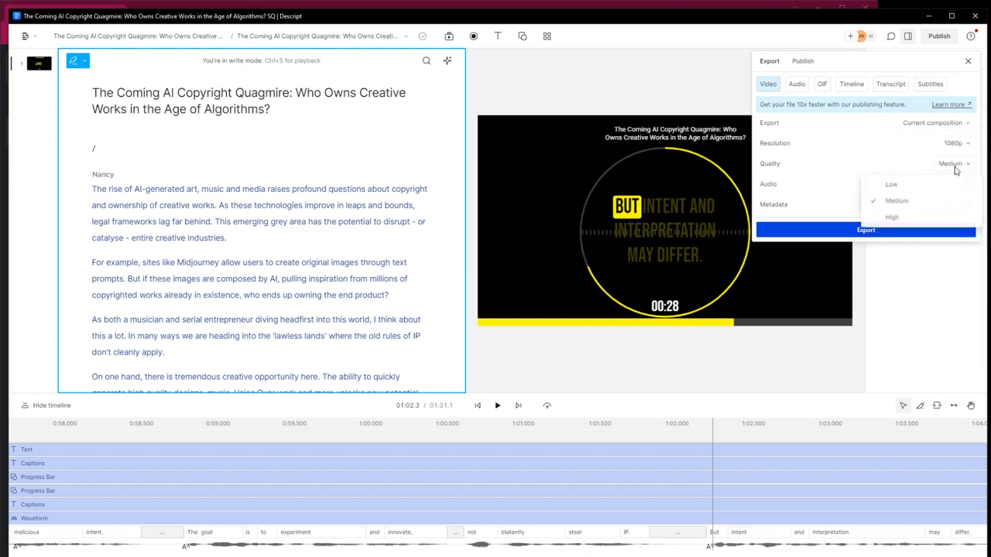
left_click(899, 202)
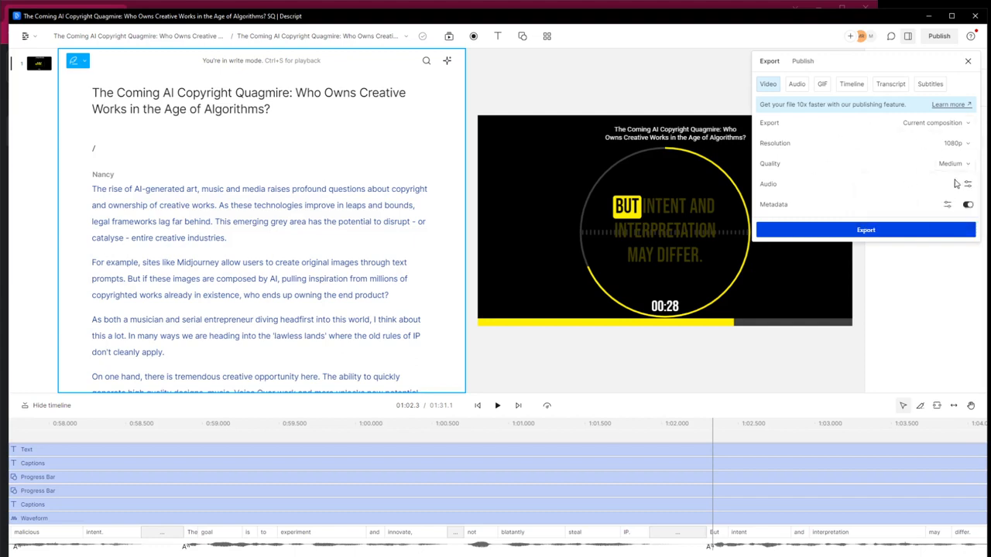
- Review the export's audio and metadata settings, and export the video as an MP4 into the Descript Test folder
left_click(965, 184)
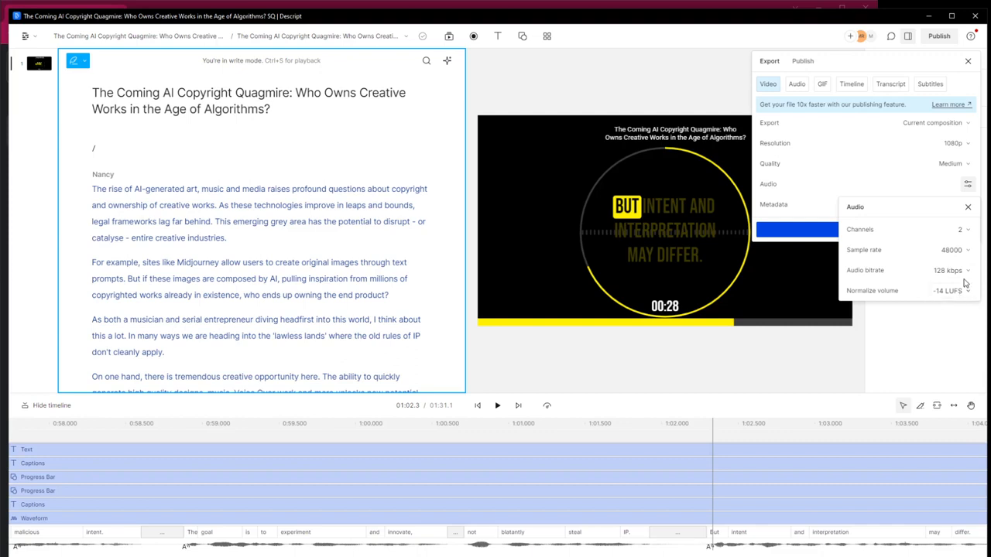
left_click(967, 208)
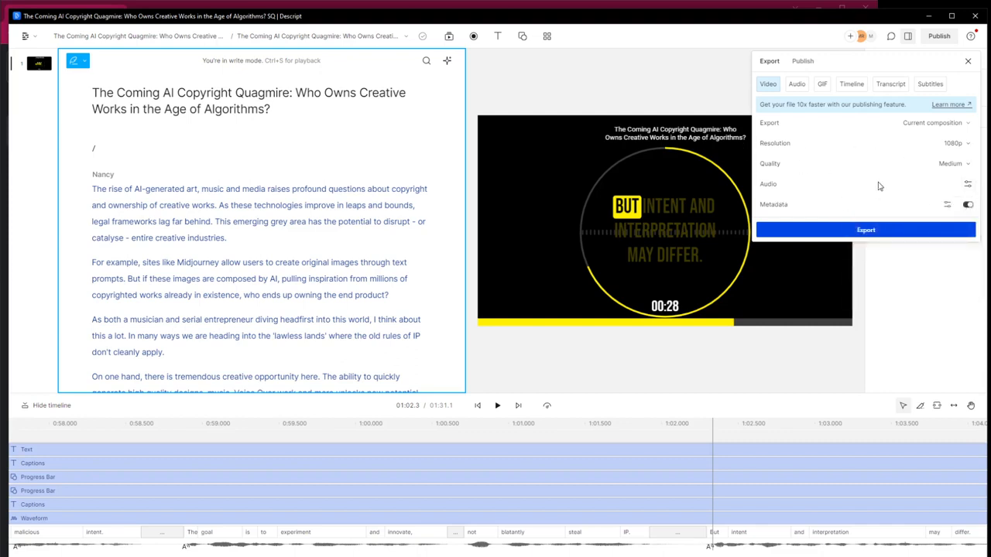
left_click(948, 206)
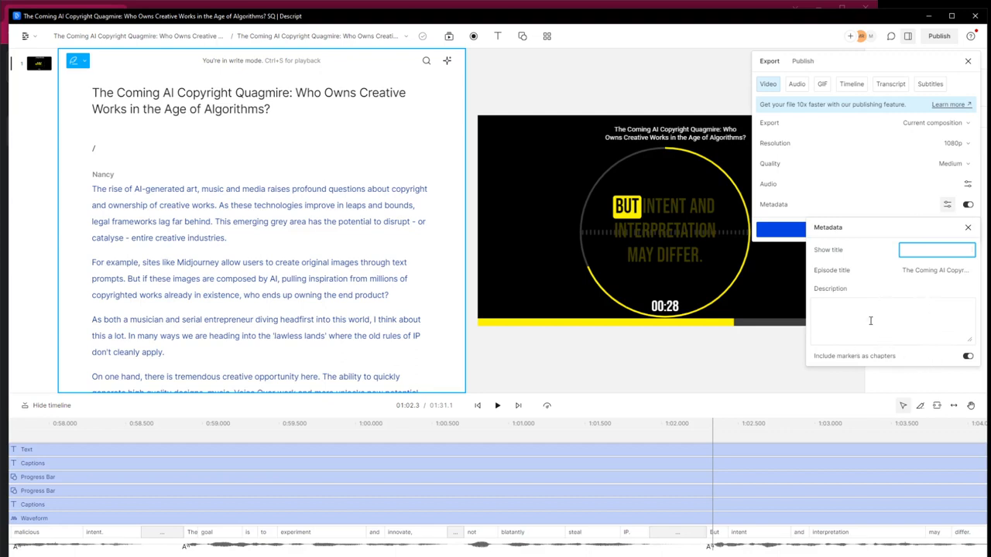
left_click(968, 228)
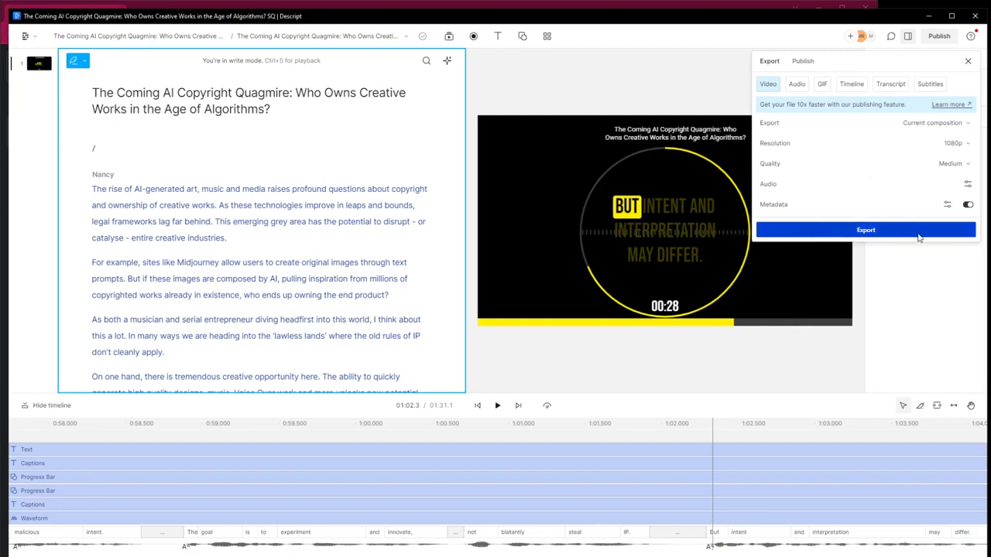
left_click(873, 231)
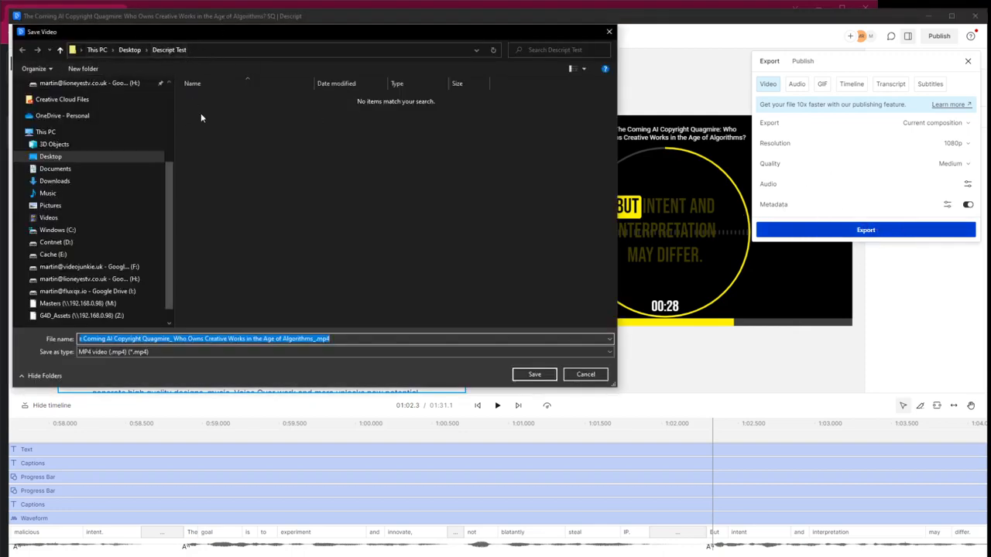
left_click(534, 374)
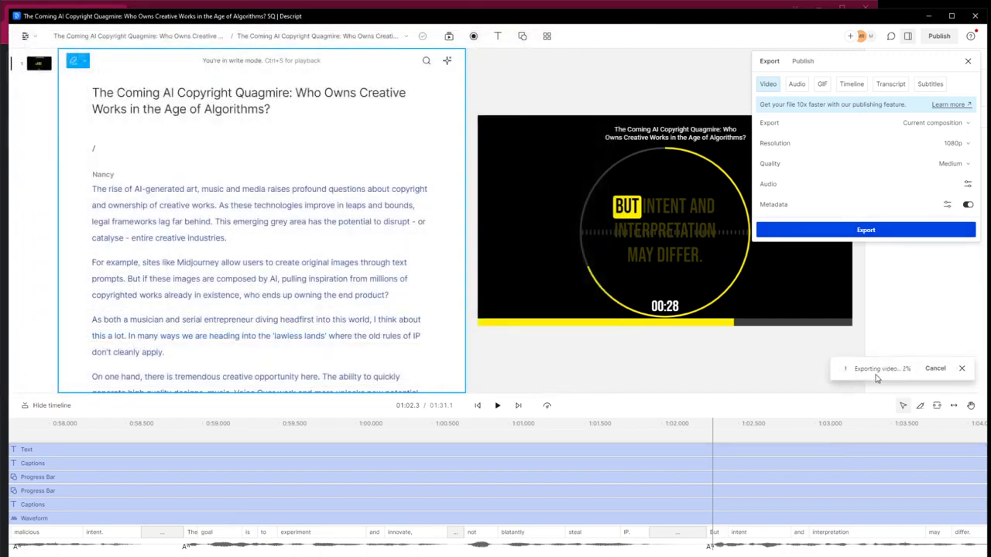